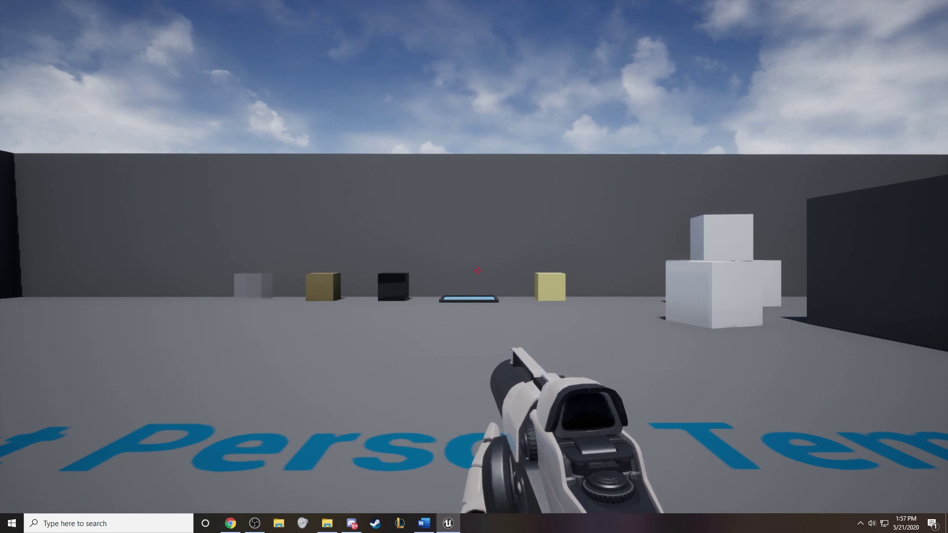
# Walk up to the row of test surfaces in the running level and shoot the glass cube to preview its impact effect.
pyautogui.click(478, 270)
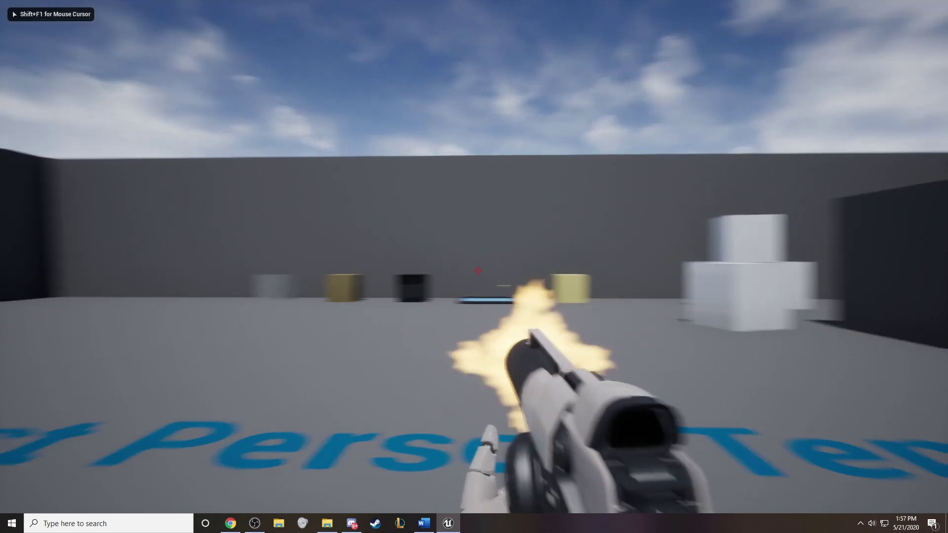
pyautogui.press('w')
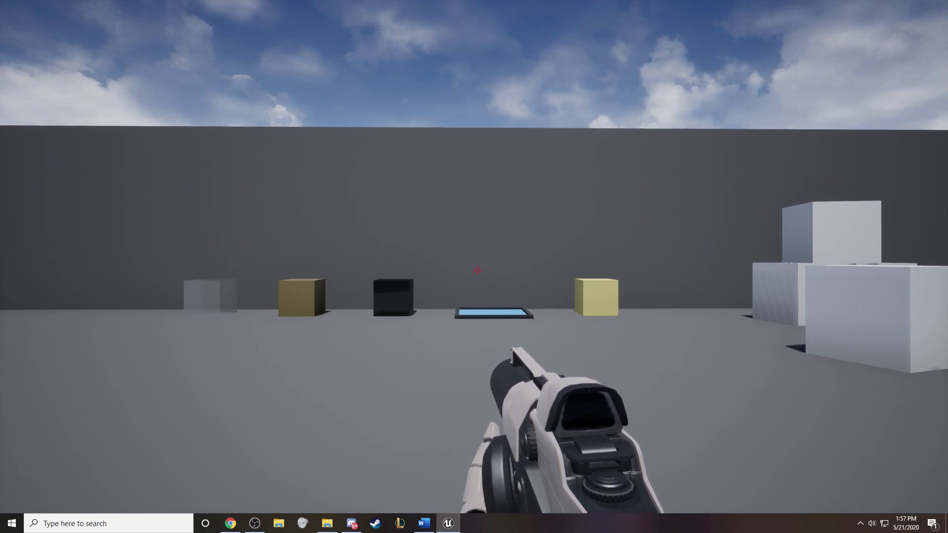
pyautogui.press('w')
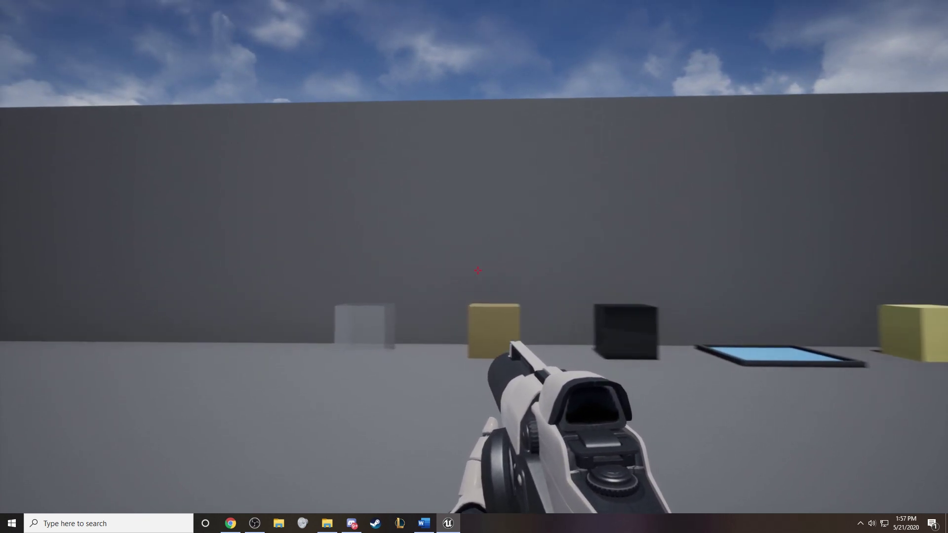
pyautogui.press('w')
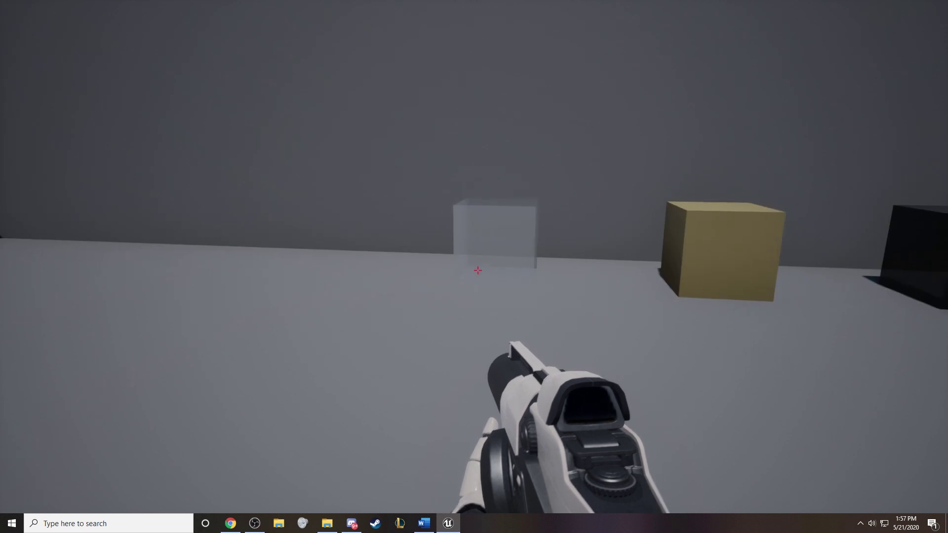
pyautogui.click(478, 270)
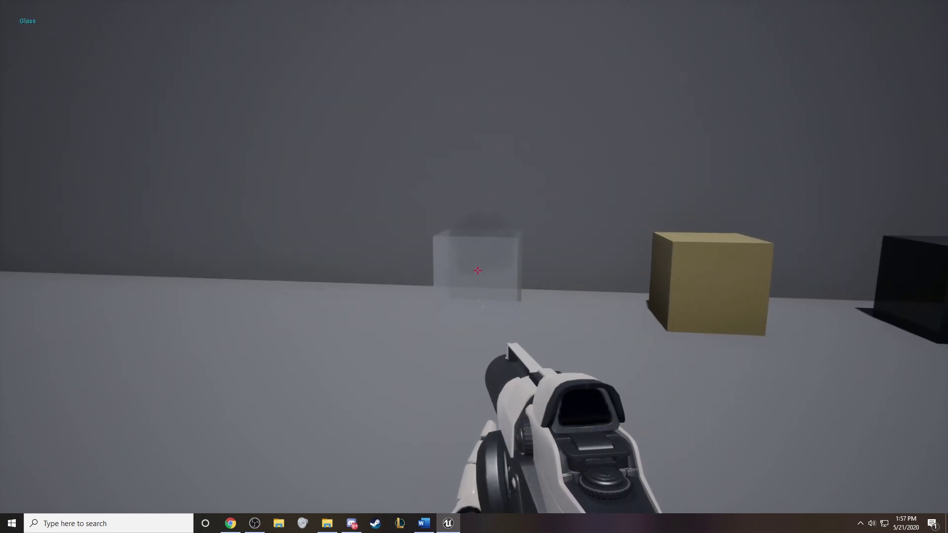
pyautogui.click(478, 270)
pyautogui.press('w')
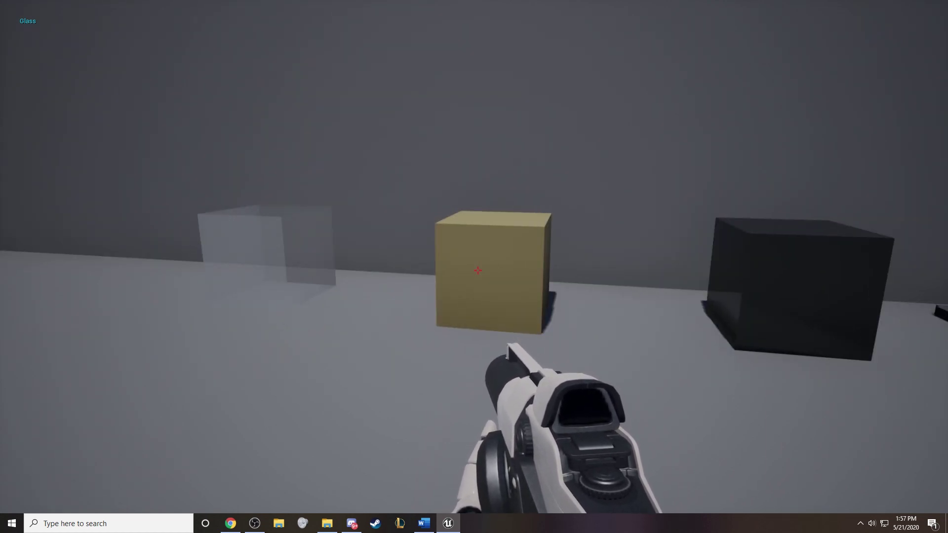
# Shoot the brown wooden cube and the black metal cube to preview their impact effects.
pyautogui.click(477, 270)
pyautogui.click(477, 270)
pyautogui.click(477, 270)
pyautogui.click(477, 271)
pyautogui.click(478, 270)
pyautogui.click(477, 270)
pyautogui.click(477, 270)
pyautogui.click(478, 270)
pyautogui.press('w')
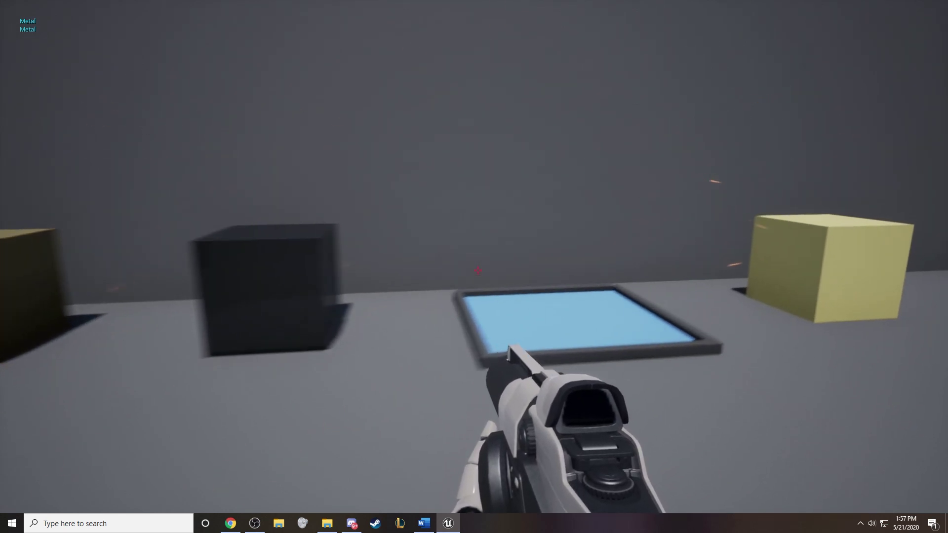
# Shoot the water pool to preview its impact effect.
pyautogui.click(477, 270)
pyautogui.click(477, 270)
pyautogui.click(478, 270)
pyautogui.click(478, 270)
pyautogui.click(477, 271)
pyautogui.press('s')
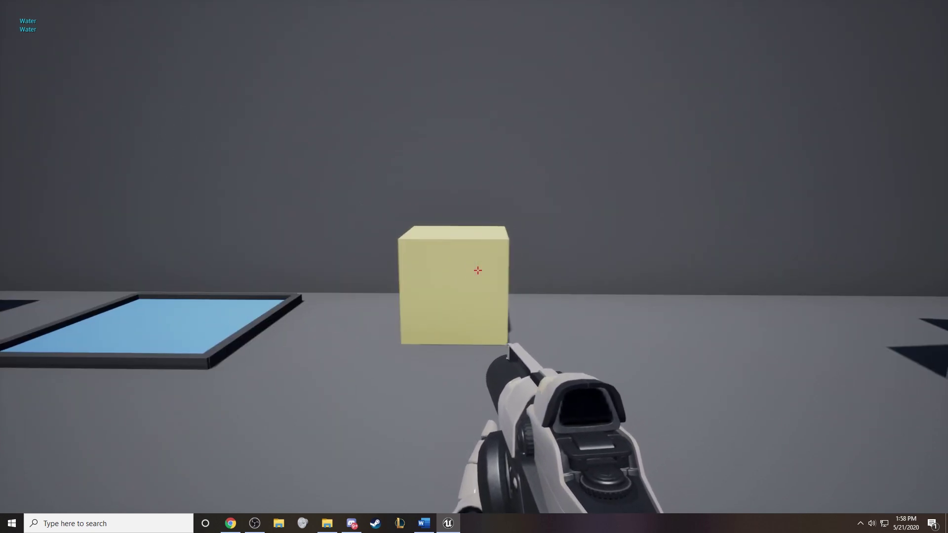
# Shoot the light yellow flesh cube to preview its impact effect, and back away from it.
pyautogui.click(478, 270)
pyautogui.click(478, 270)
pyautogui.click(477, 270)
pyautogui.click(478, 270)
pyautogui.click(478, 270)
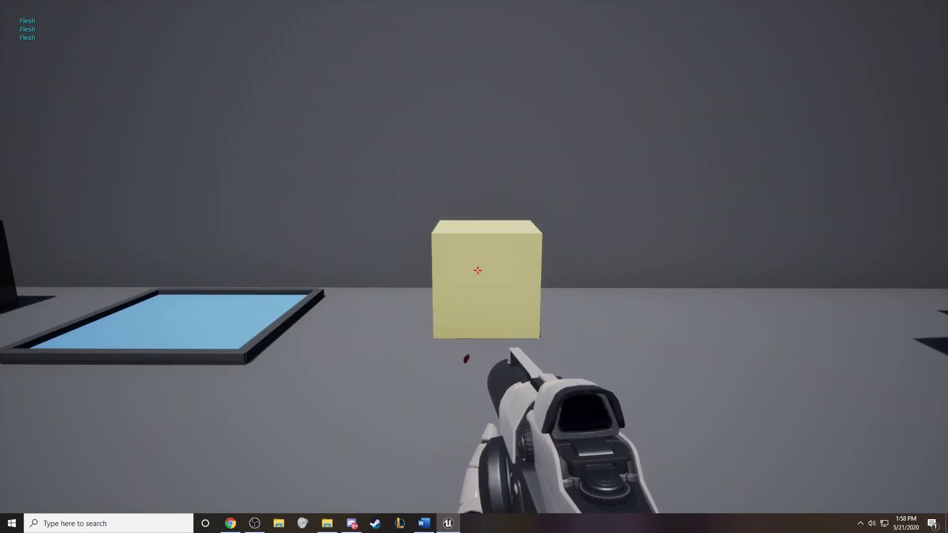
pyautogui.press('s')
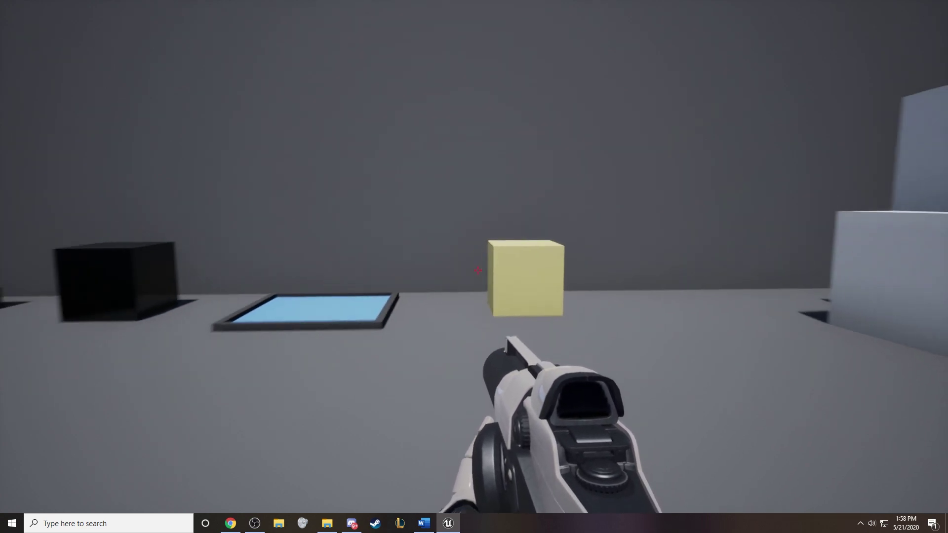
pyautogui.press('s')
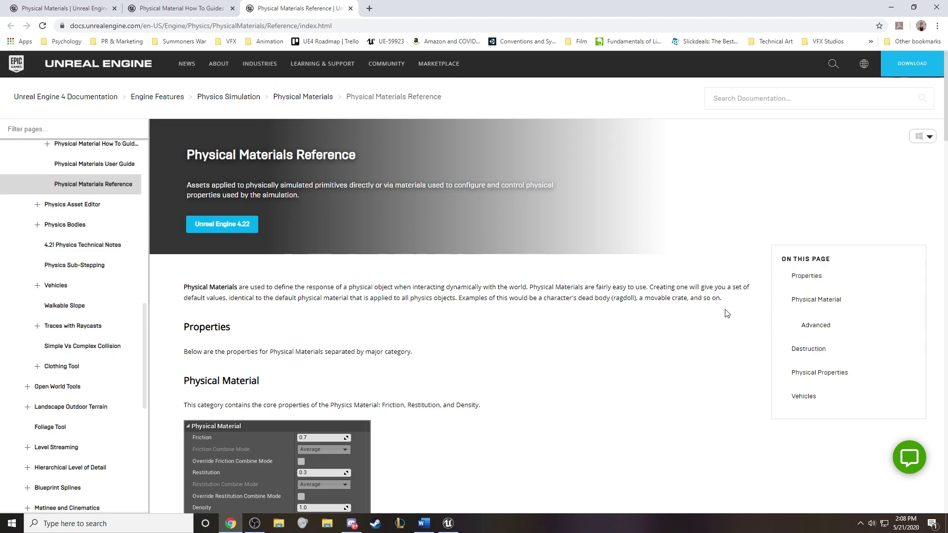
# Switch from the Physical Materials Reference page to the Unreal Editor and show the contents of the VFX_Impact folder.
pyautogui.scroll(-4, 684, 300)
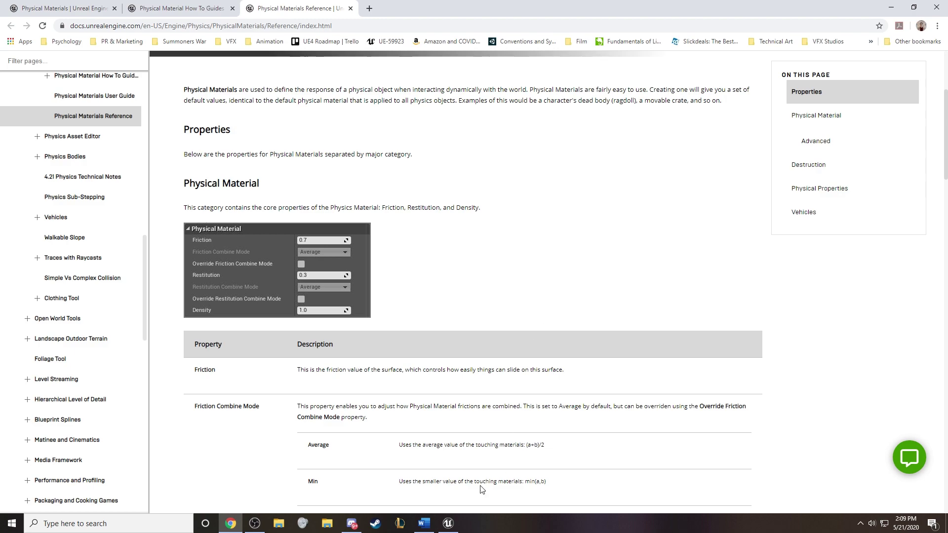
pyautogui.click(448, 523)
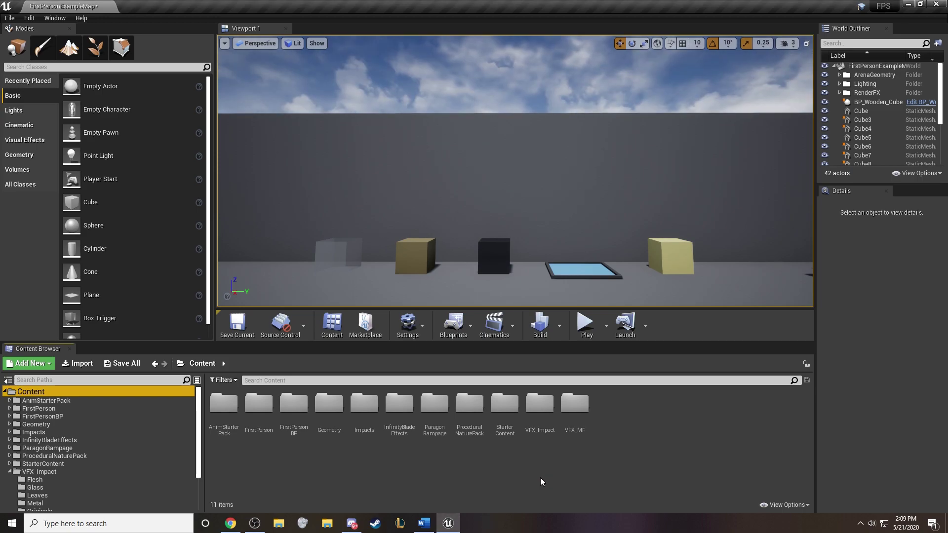
pyautogui.scroll(-2, 126, 453)
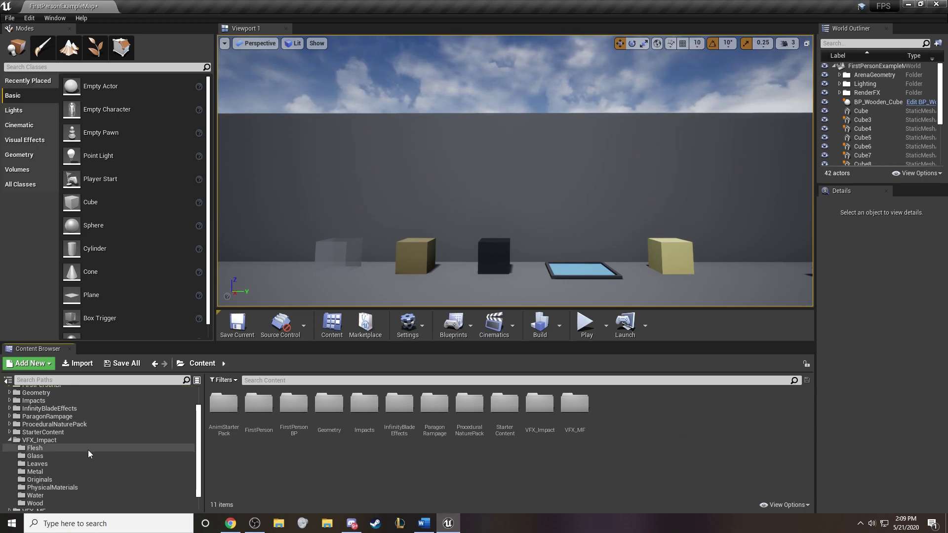
pyautogui.click(39, 441)
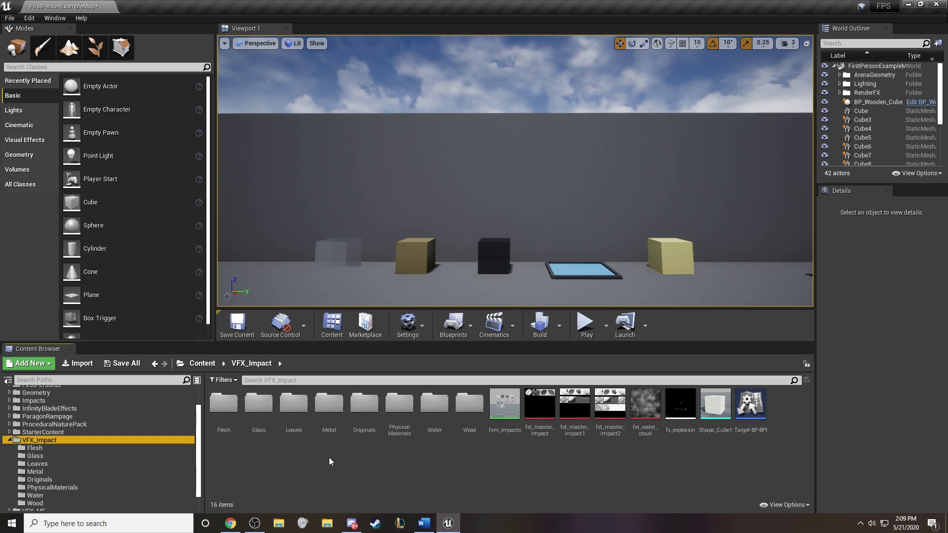
pyautogui.click(373, 468)
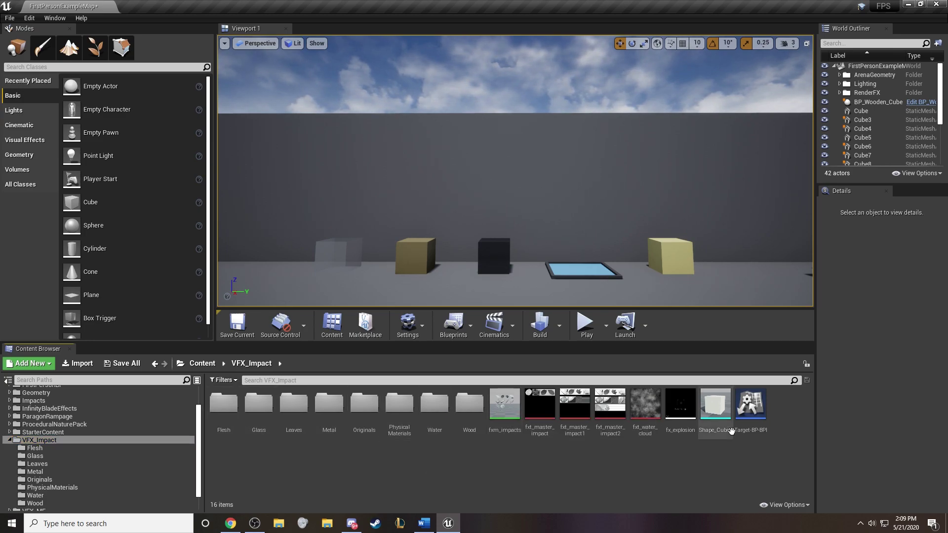
# Create a folder named Concrete inside VFX_Impact and open it.
pyautogui.rightClick(784, 408)
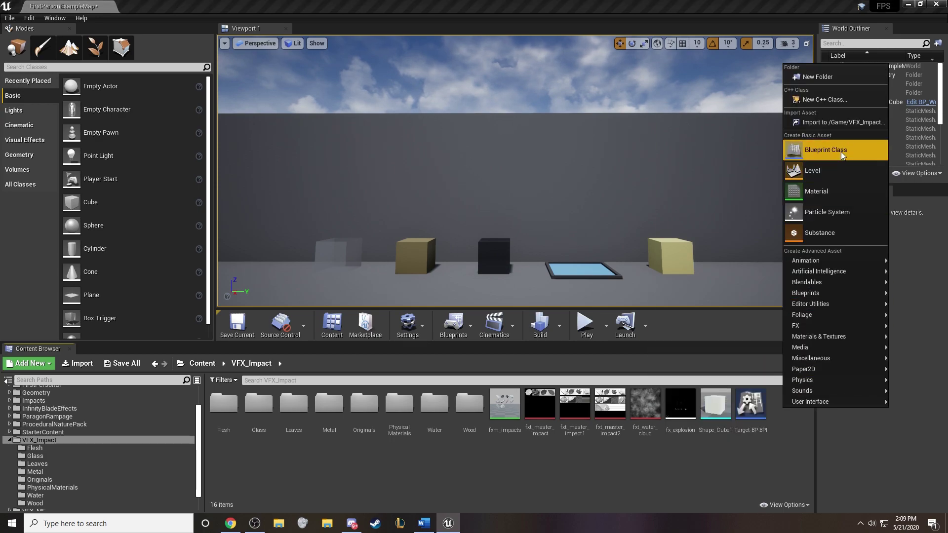
pyautogui.click(829, 75)
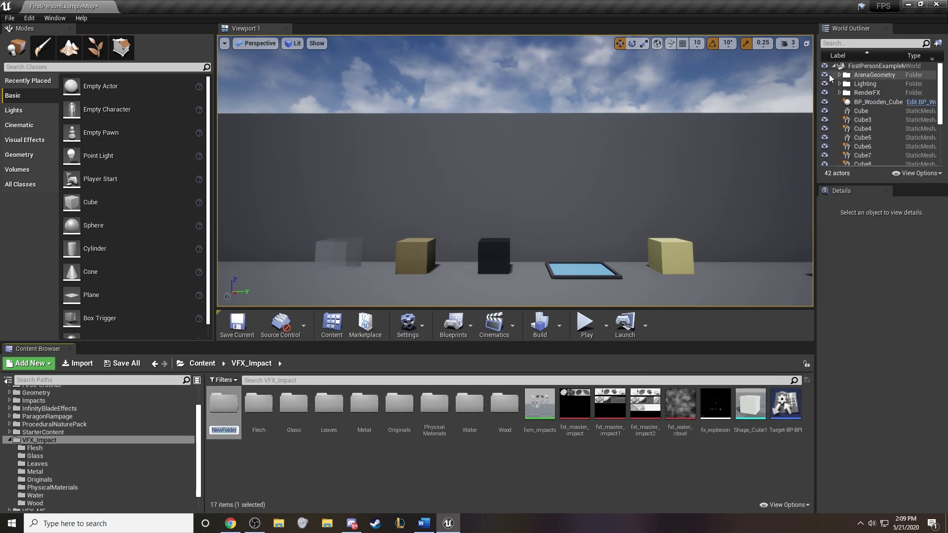
pyautogui.write('Concrete')
pyautogui.press('Return')
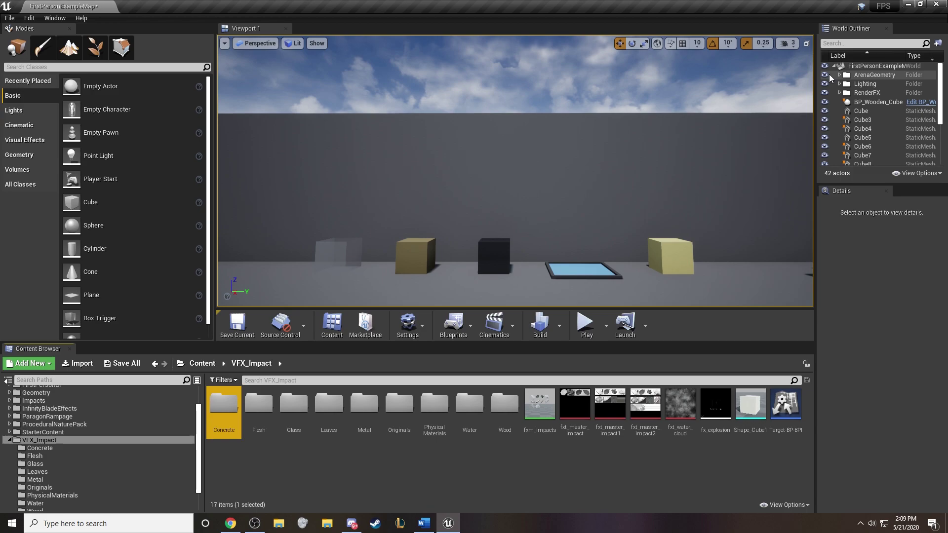
pyautogui.doubleClick(224, 413)
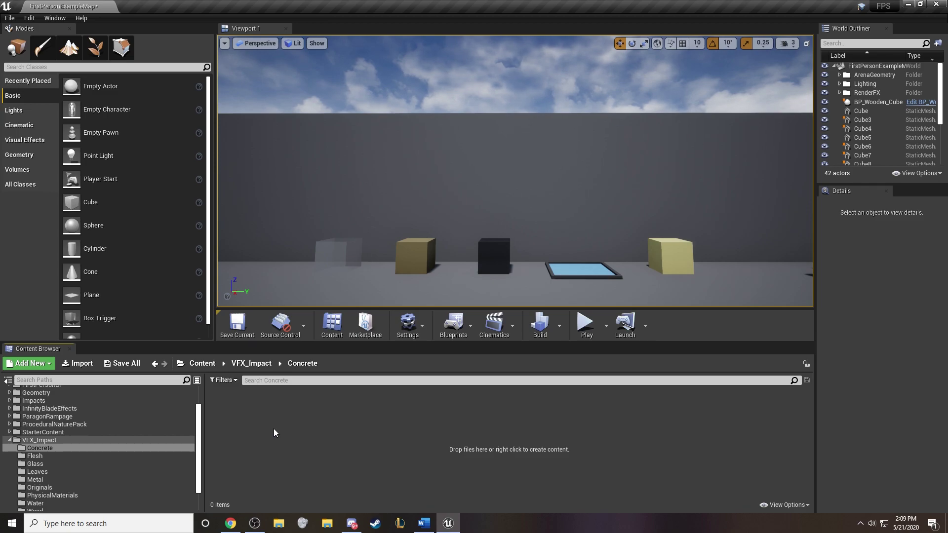
# Open the project's Engine Physics settings at the Physical Surface section.
pyautogui.click(33, 19)
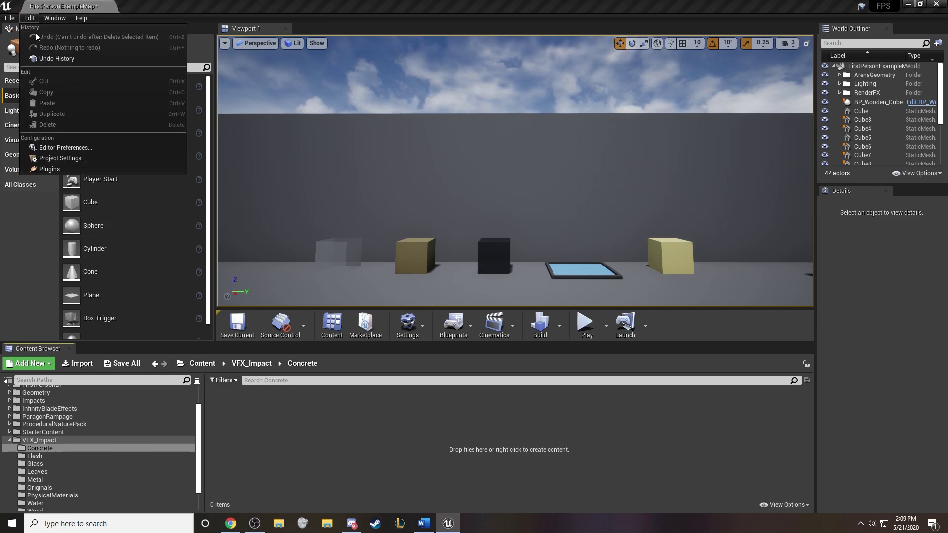
pyautogui.click(52, 159)
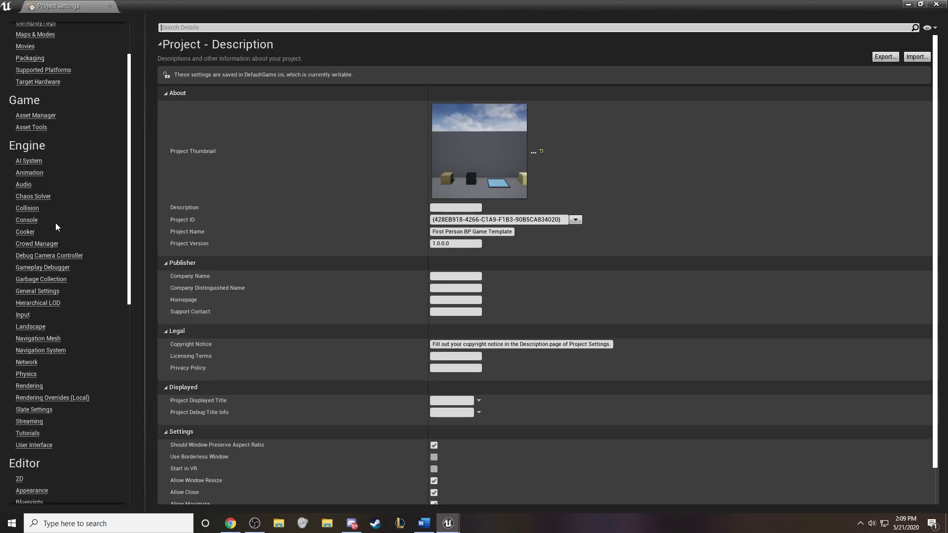
pyautogui.scroll(-2, 54, 225)
pyautogui.click(26, 342)
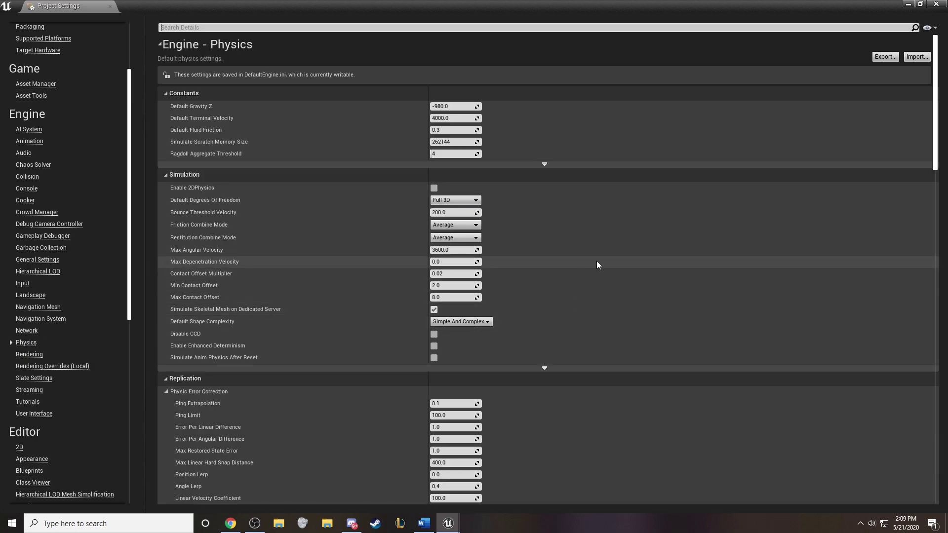
pyautogui.scroll(-10, 597, 261)
pyautogui.scroll(-8, 596, 250)
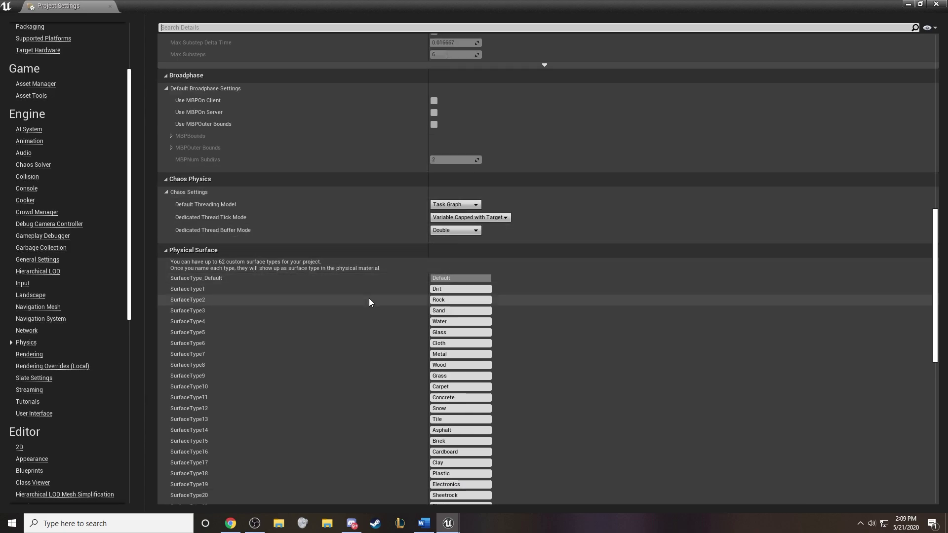
# Name the unused SurfaceType33 physical surface PM_Concrete.
pyautogui.scroll(-8, 369, 298)
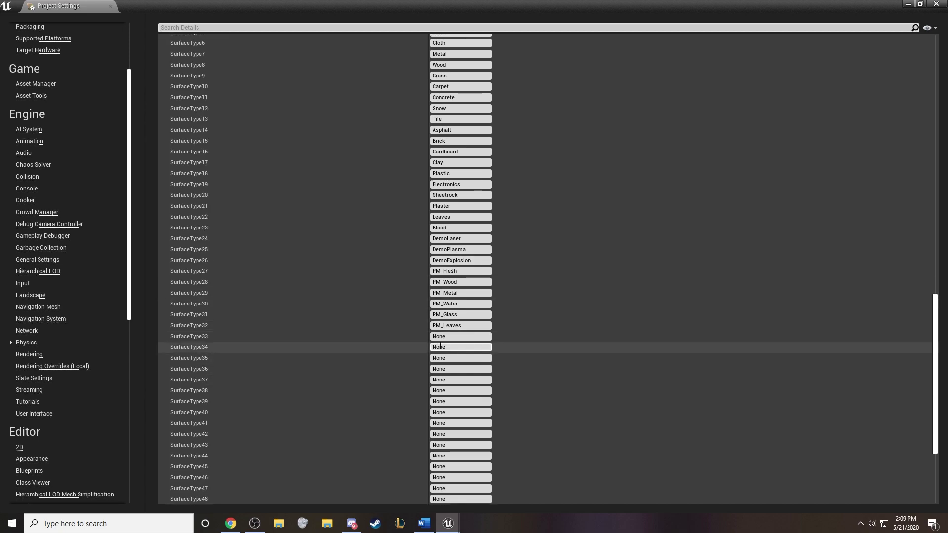
pyautogui.click(440, 337)
pyautogui.write('PM_Concrete')
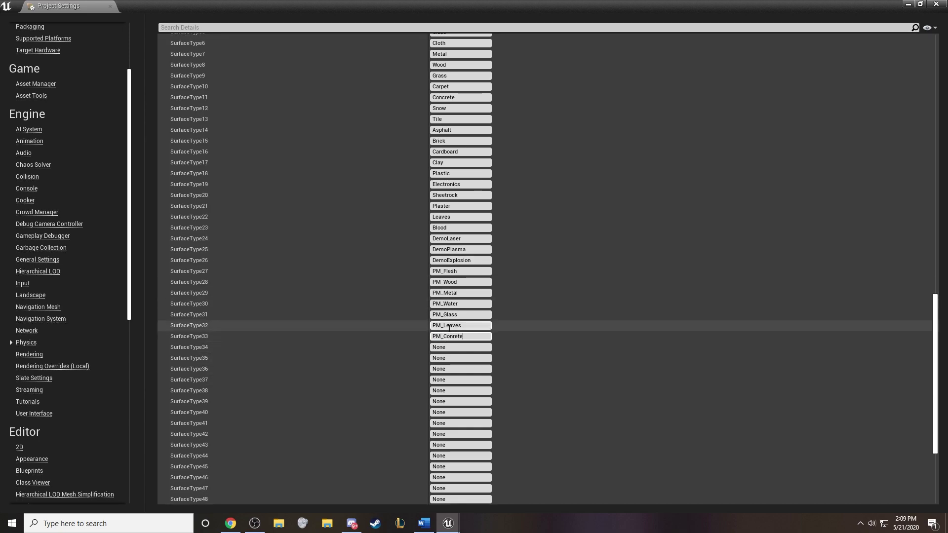
pyautogui.press('BackSpace')
pyautogui.press('BackSpace')
pyautogui.press('BackSpace')
pyautogui.write('crete')
pyautogui.click(465, 347)
pyautogui.doubleClick(465, 347)
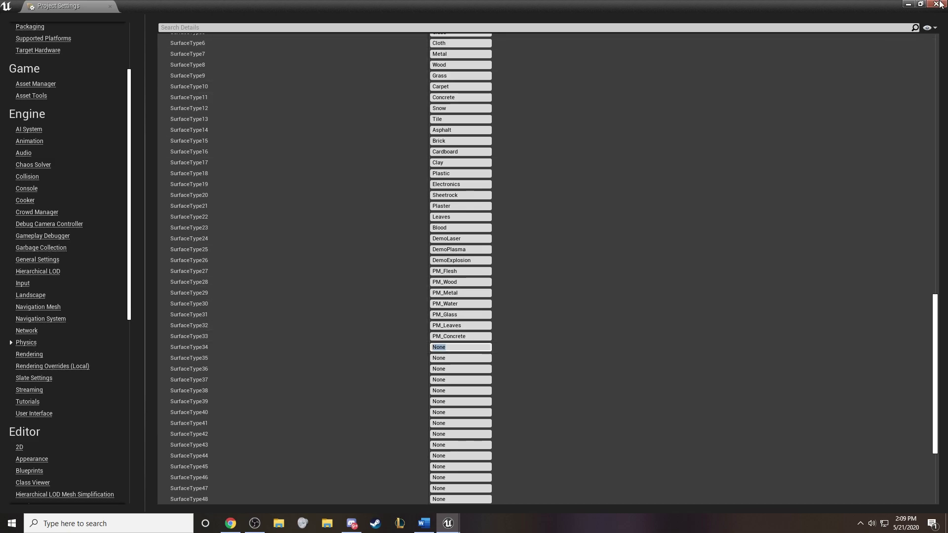
# Save the current level and restart the editor by way of the Epic Games Launcher's Library.
pyautogui.hotkey('alt', 'Tab')
pyautogui.click(228, 328)
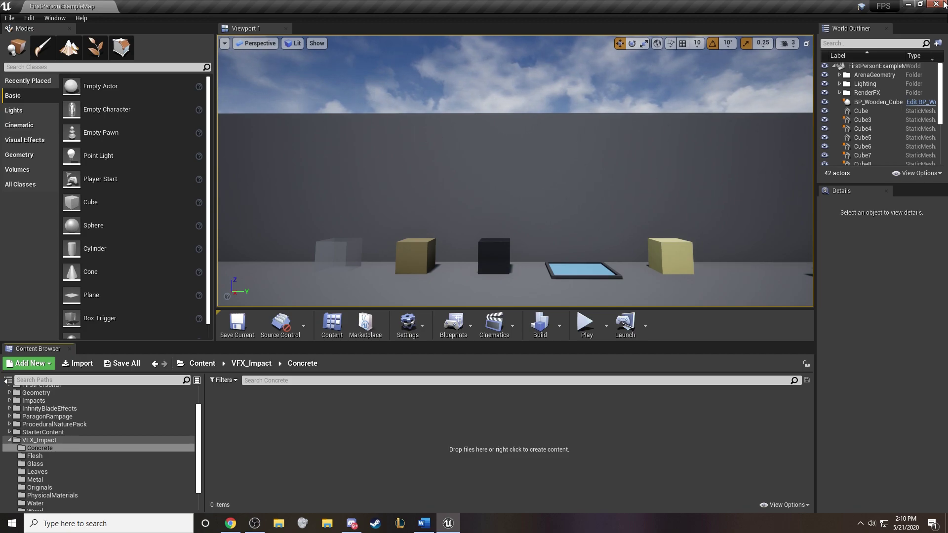
pyautogui.click(944, 5)
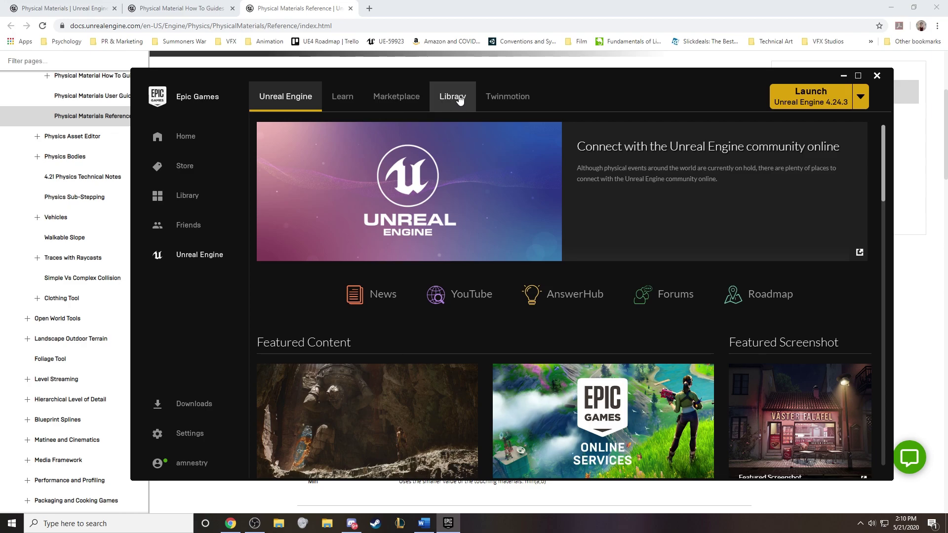
pyautogui.click(455, 98)
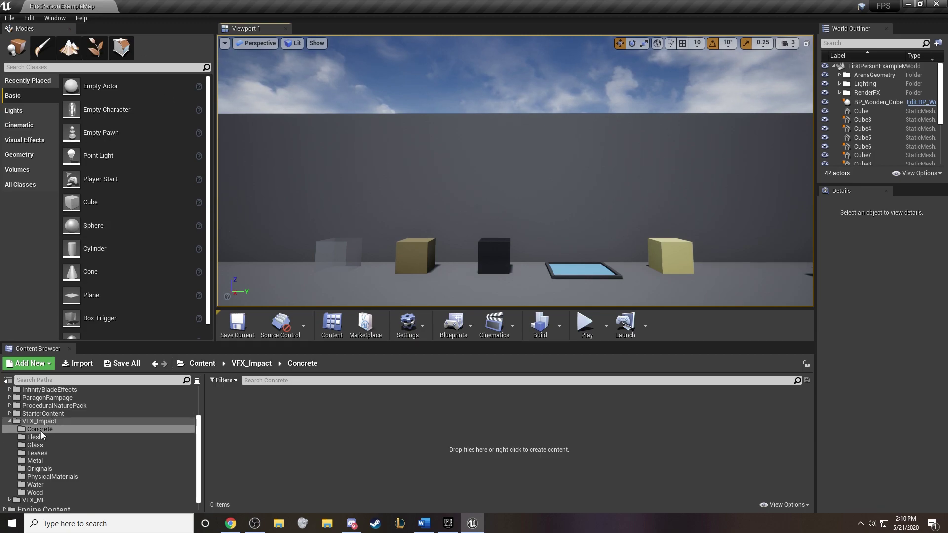
# Create a physical material of the PhysicalMaterial class in the Concrete folder and name it PM_Concrete.
pyautogui.rightClick(313, 433)
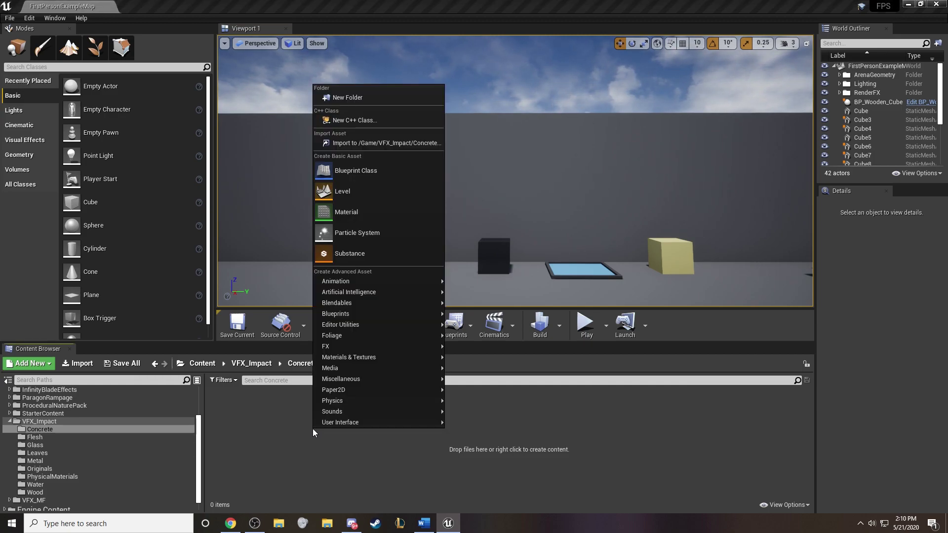
pyautogui.moveTo(415, 400)
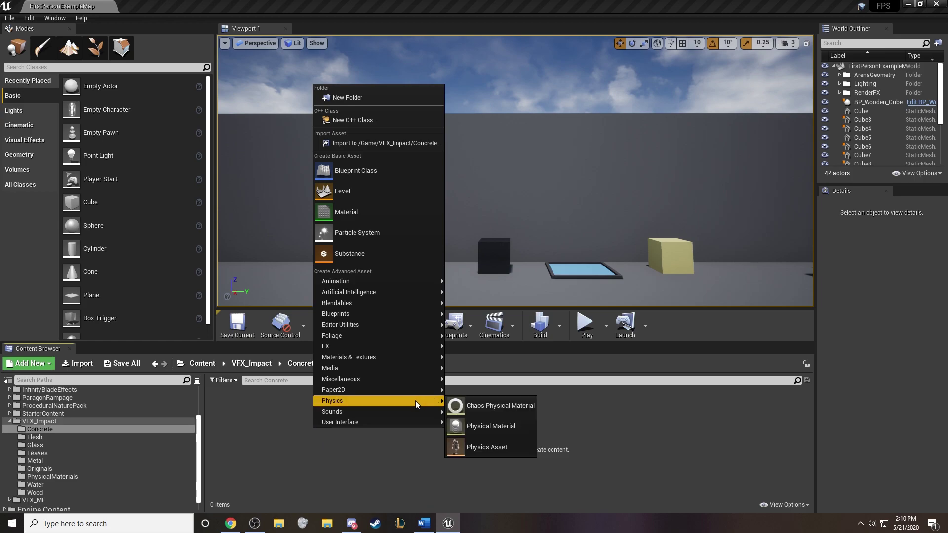
pyautogui.click(479, 426)
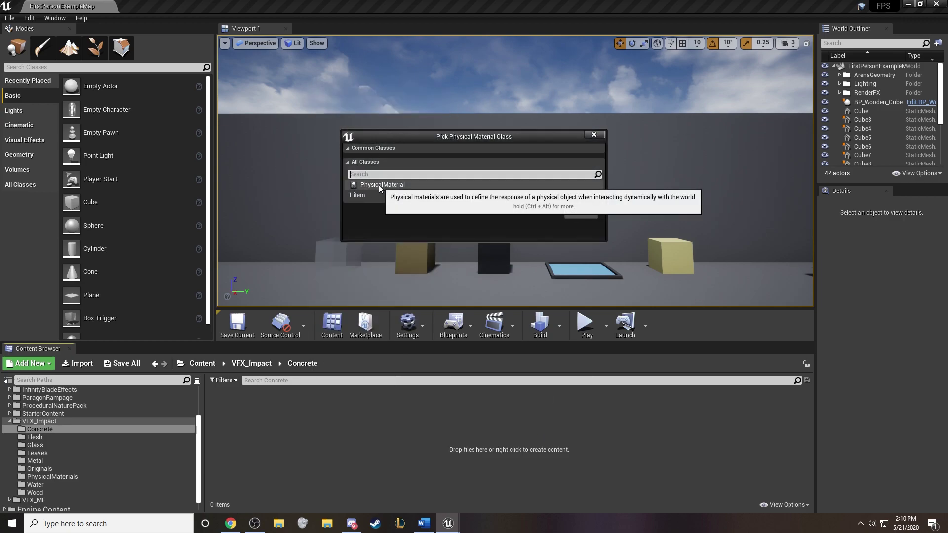
pyautogui.click(473, 186)
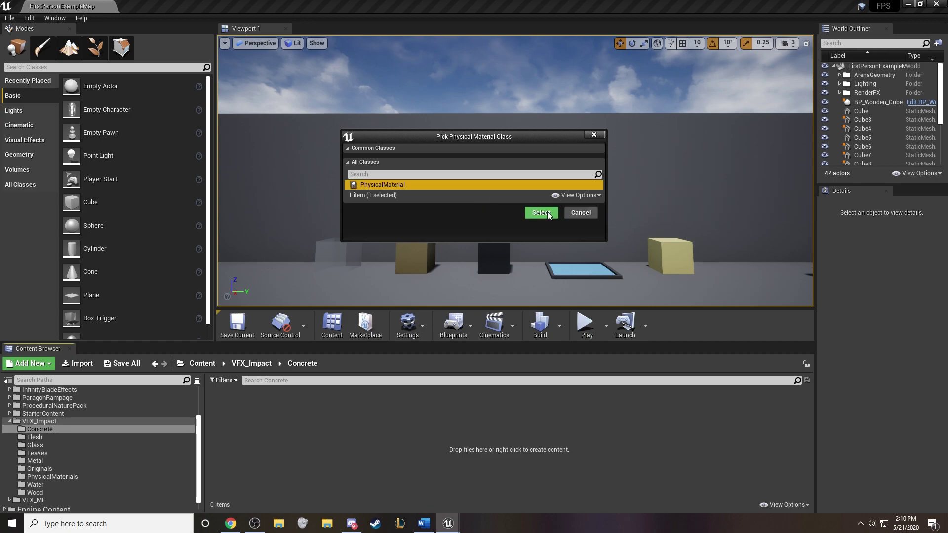
pyautogui.click(541, 213)
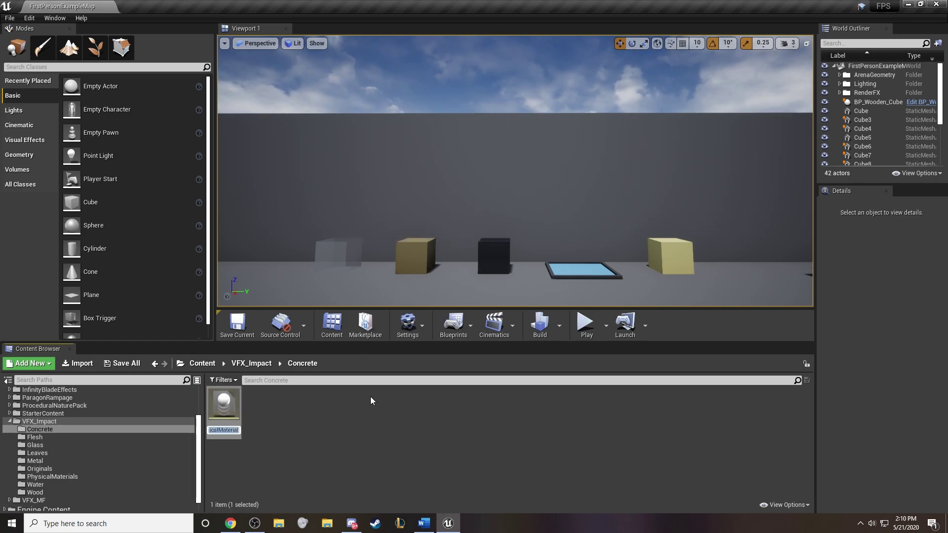
pyautogui.write('PM')
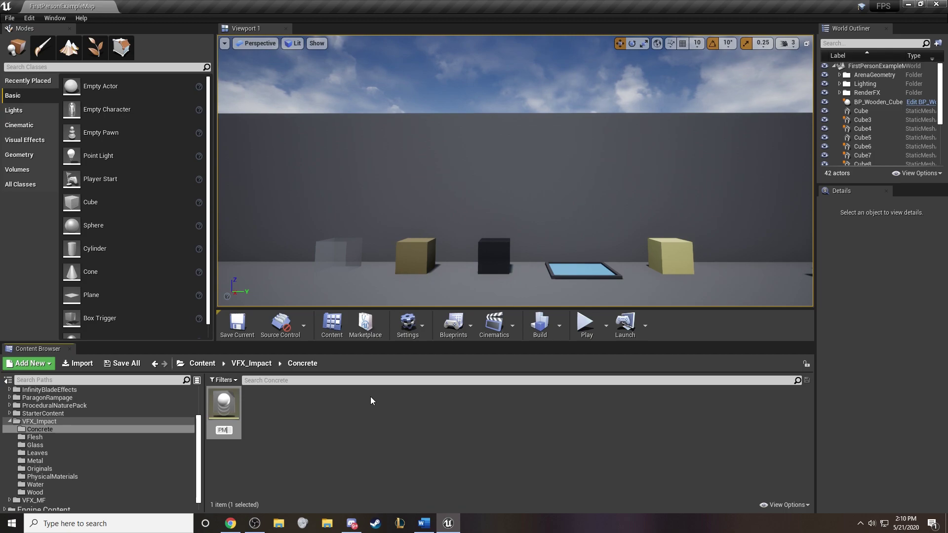
pyautogui.write('_Concre')
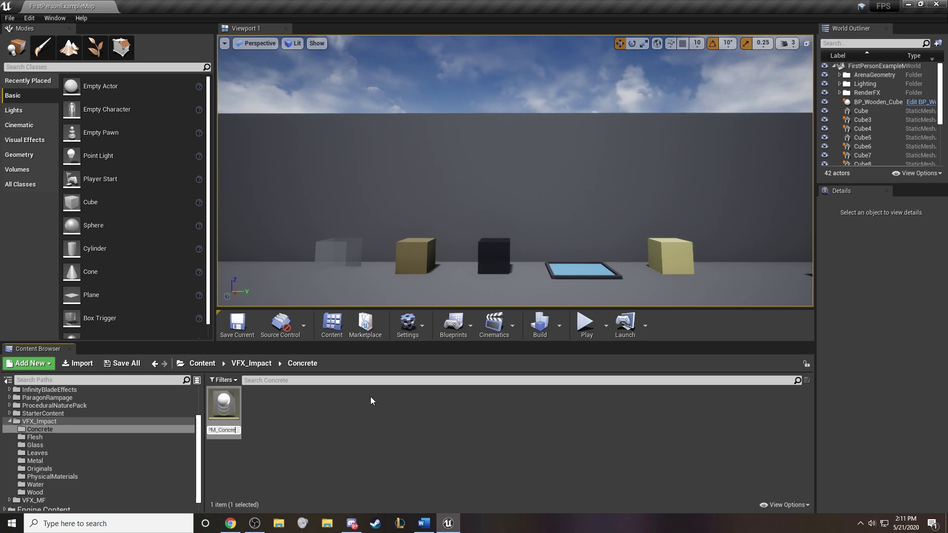
pyautogui.write('te')
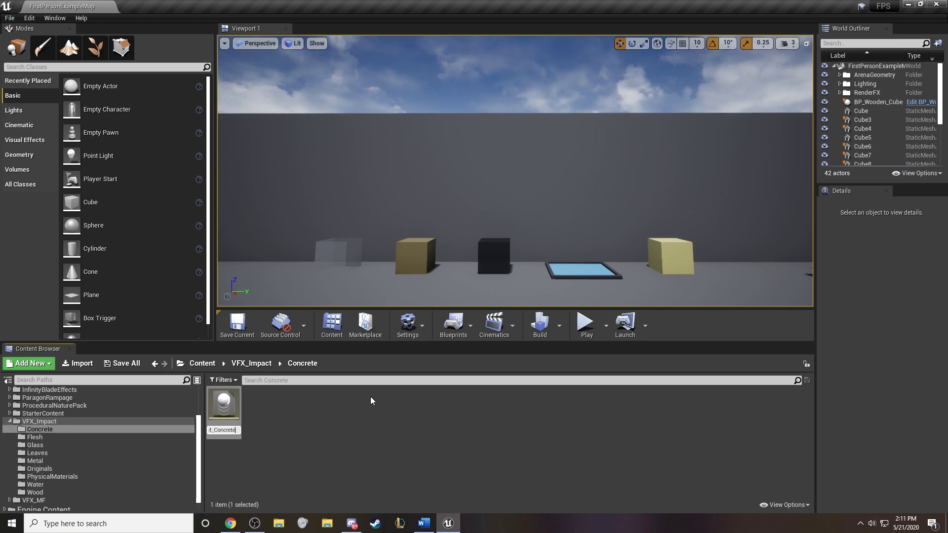
pyautogui.press('Return')
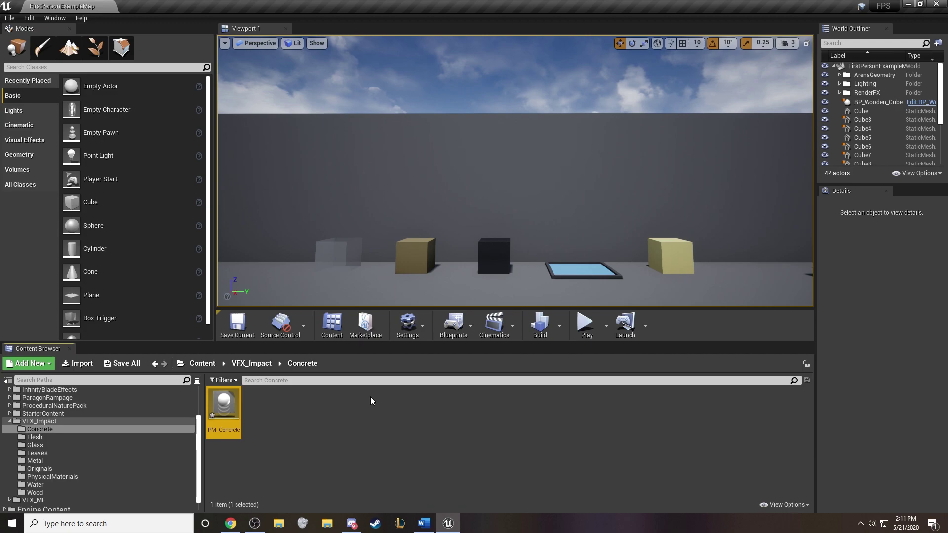
# Set the PM_Concrete physical material's Surface Type to PM_Concrete, then save and close the asset.
pyautogui.doubleClick(226, 409)
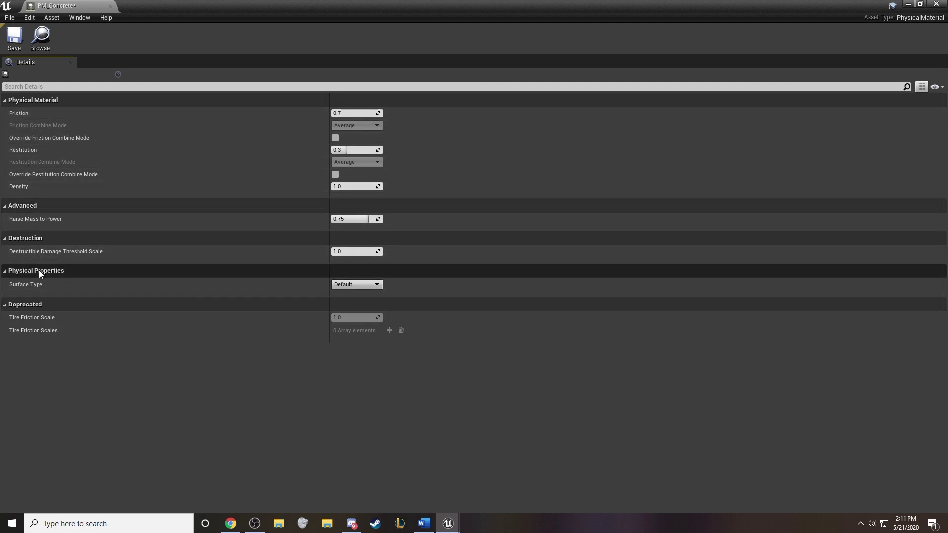
pyautogui.click(372, 286)
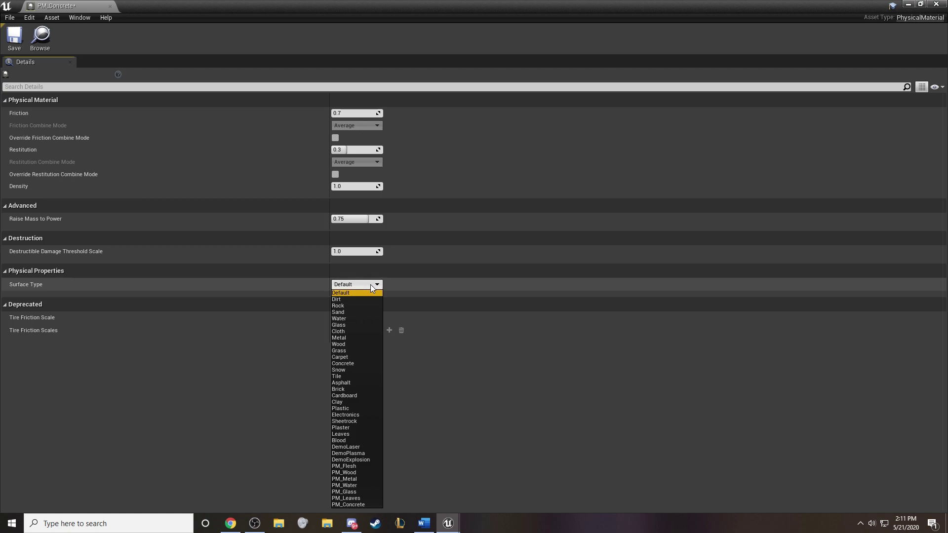
pyautogui.click(363, 504)
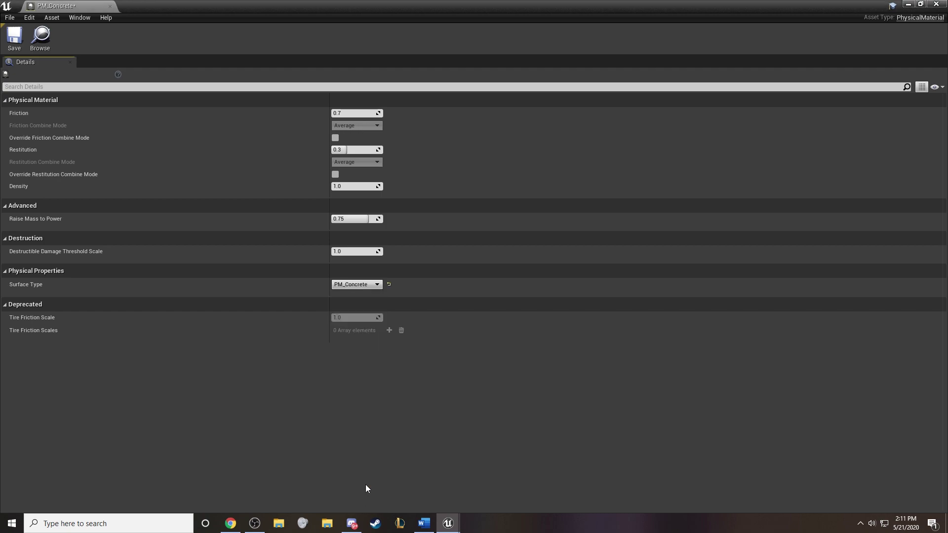
pyautogui.click(15, 40)
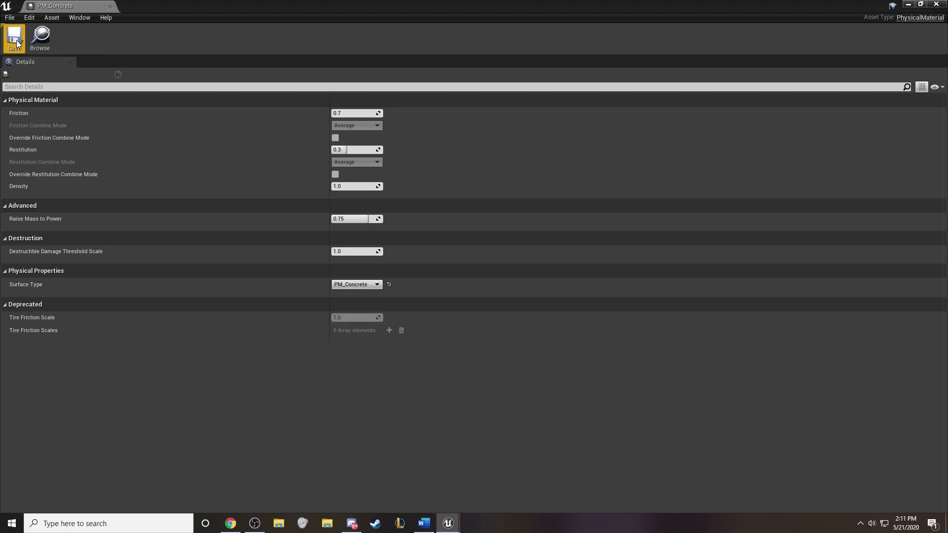
pyautogui.click(936, 4)
# Create a material named fxm_concrete in the Concrete folder.
pyautogui.click(265, 416)
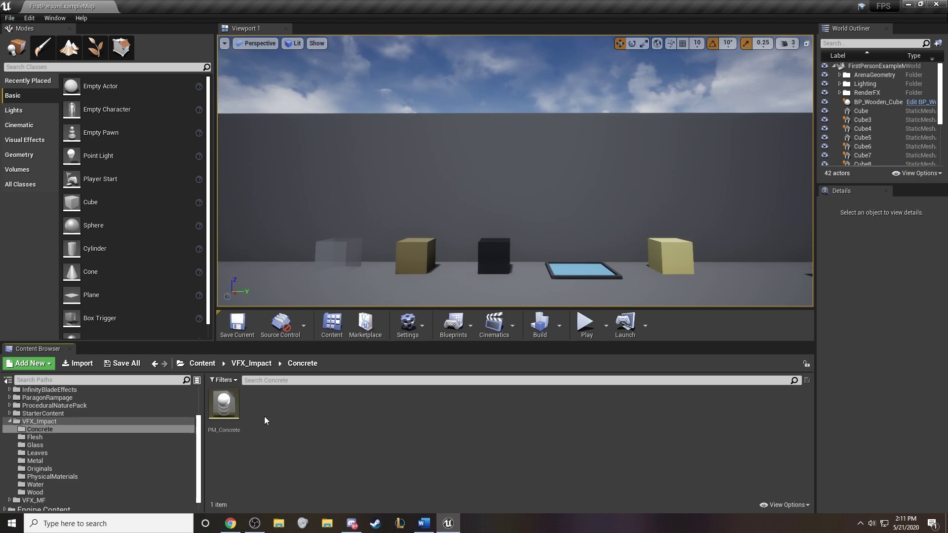
pyautogui.rightClick(262, 415)
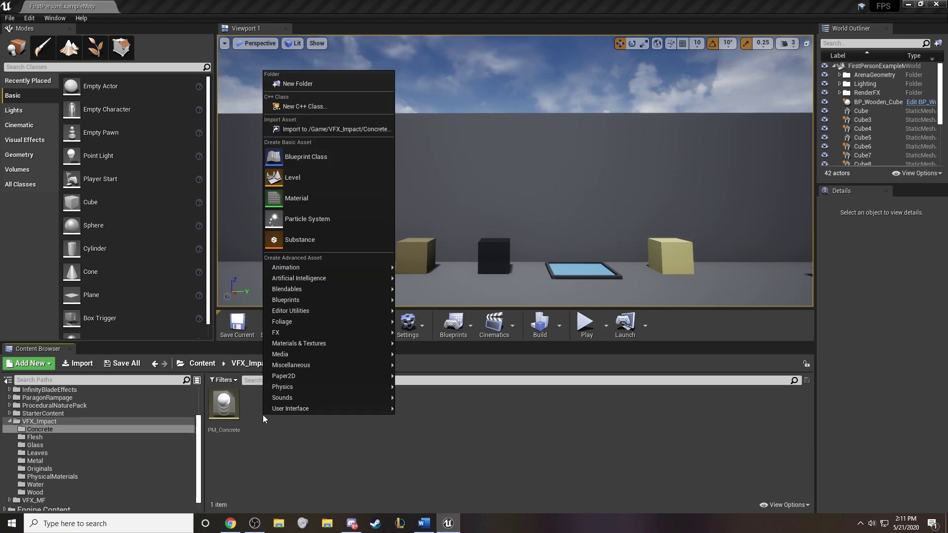
pyautogui.click(335, 198)
pyautogui.write('fxm-concr')
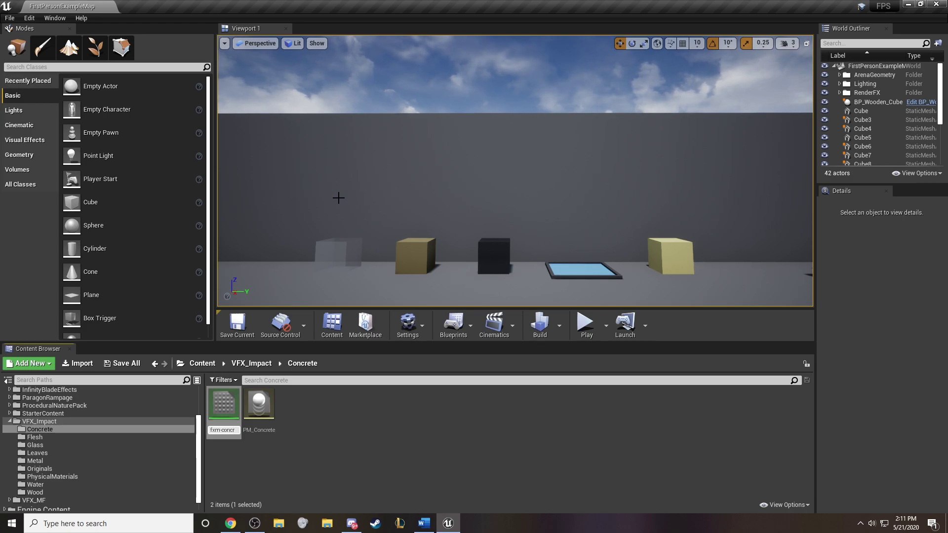
pyautogui.press('BackSpace')
pyautogui.press('BackSpace')
pyautogui.press('BackSpace')
pyautogui.press('BackSpace')
pyautogui.press('BackSpace')
pyautogui.press('BackSpace')
pyautogui.write('_concrete')
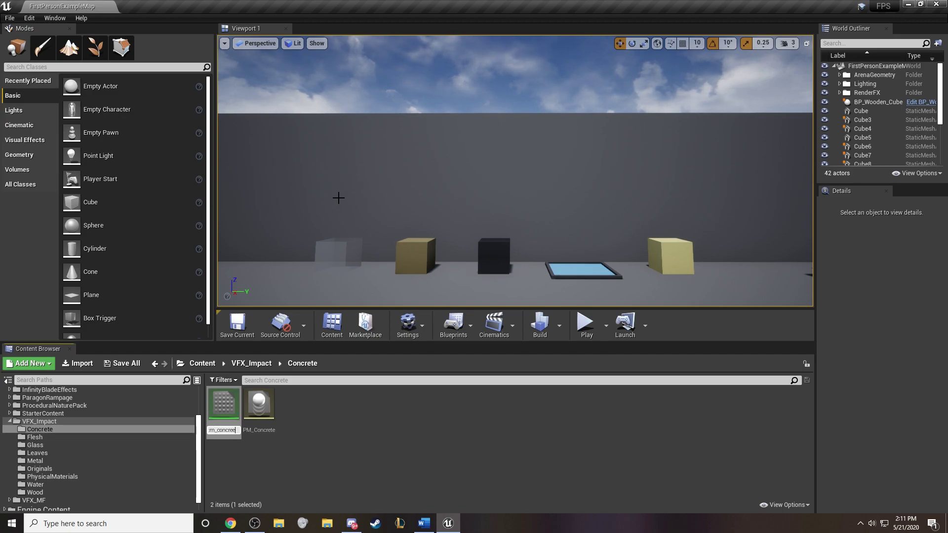
pyautogui.press('Return')
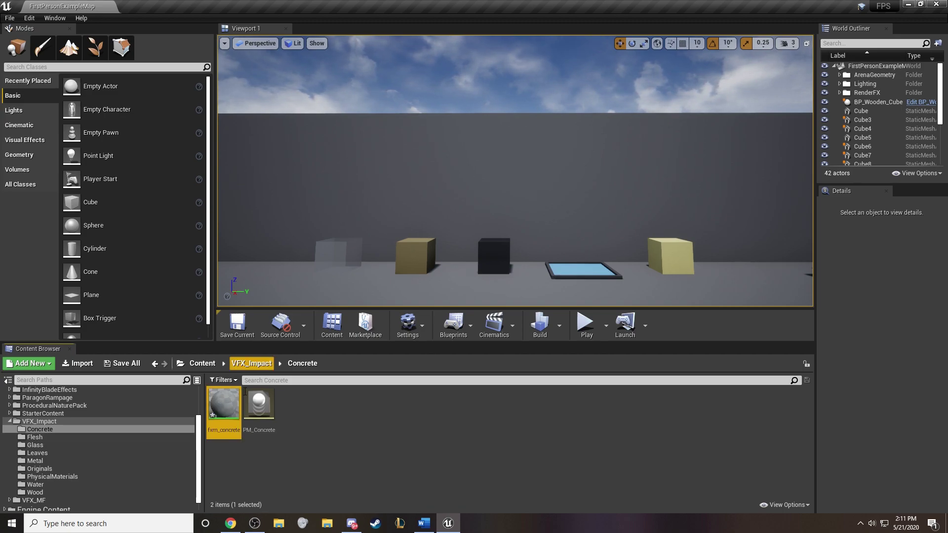
# Open the fxm_concrete material and assign PM_Concrete as its Phys Material.
pyautogui.doubleClick(233, 419)
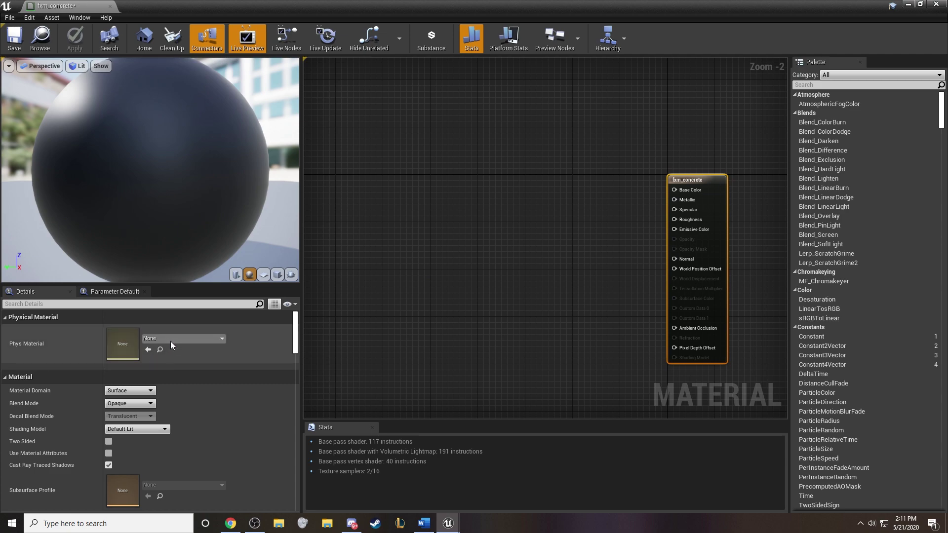
pyautogui.click(188, 339)
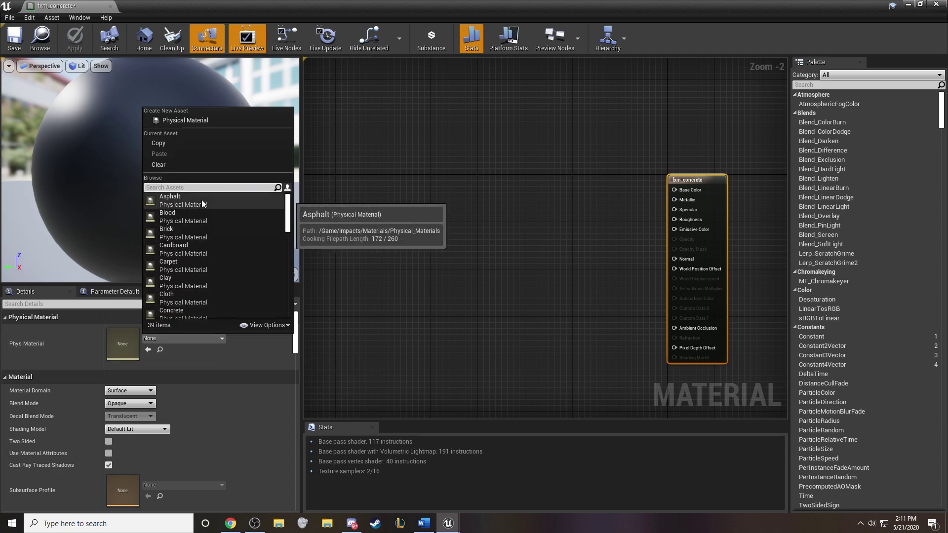
pyautogui.write('PM_')
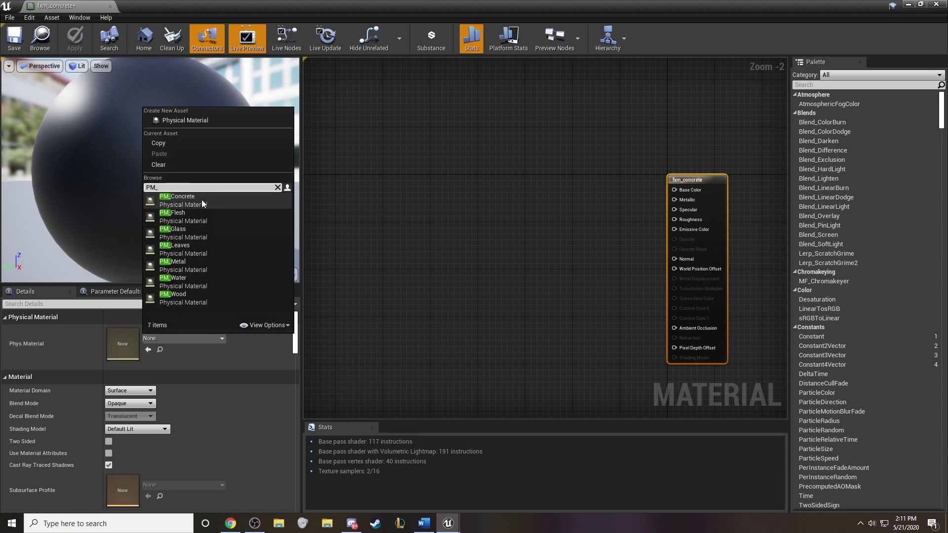
pyautogui.click(179, 197)
# Add a Constant4Vector node to the material graph and set its colour to a dark grey of about 0.19 for R, G and B.
pyautogui.click(515, 276)
pyautogui.moveTo(515, 275); pyautogui.dragTo(483, 289, button='right')
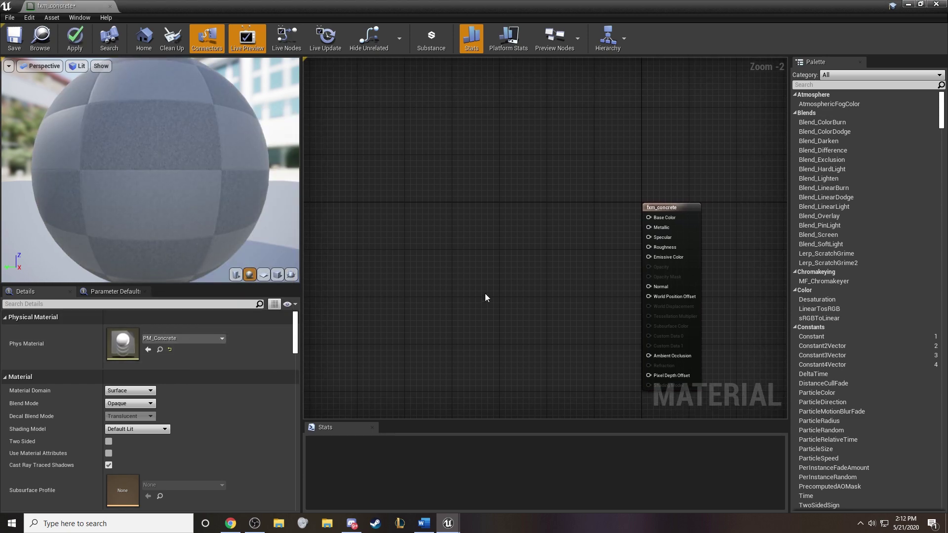
pyautogui.click(452, 223)
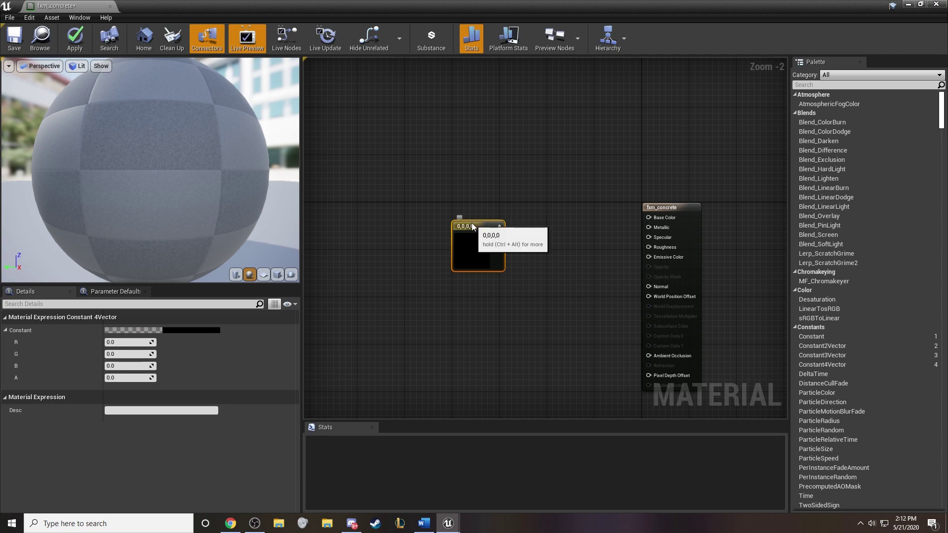
pyautogui.click(192, 330)
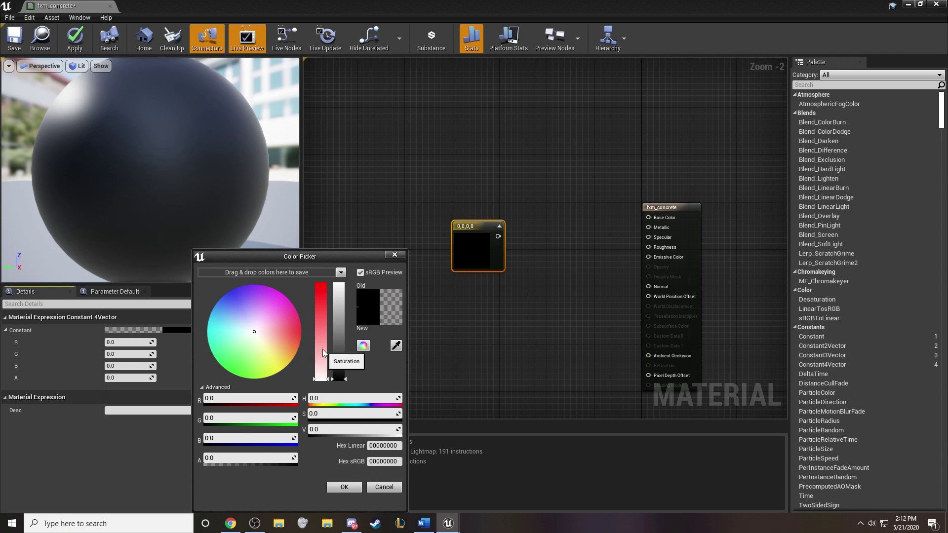
pyautogui.moveTo(339, 378); pyautogui.dragTo(339, 361)
pyautogui.click(344, 487)
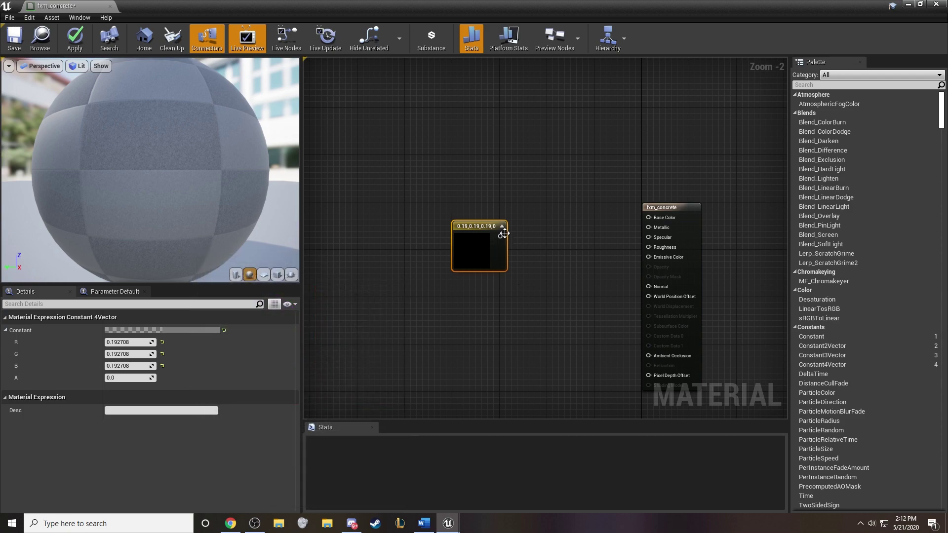
# Connect the grey colour node, aligned with the material node, to Base Color, then save and close the material.
pyautogui.moveTo(503, 235); pyautogui.dragTo(489, 208)
pyautogui.click(540, 290)
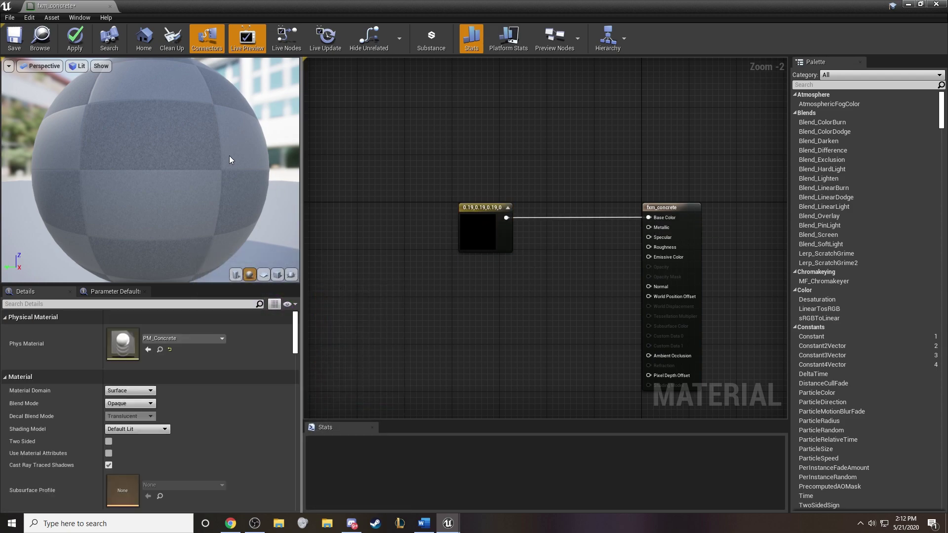
pyautogui.click(14, 42)
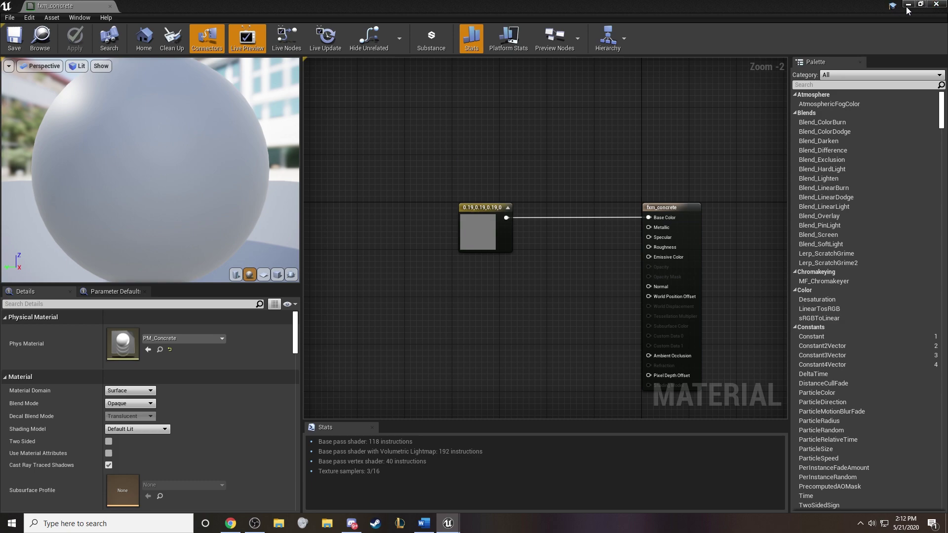
pyautogui.click(942, 6)
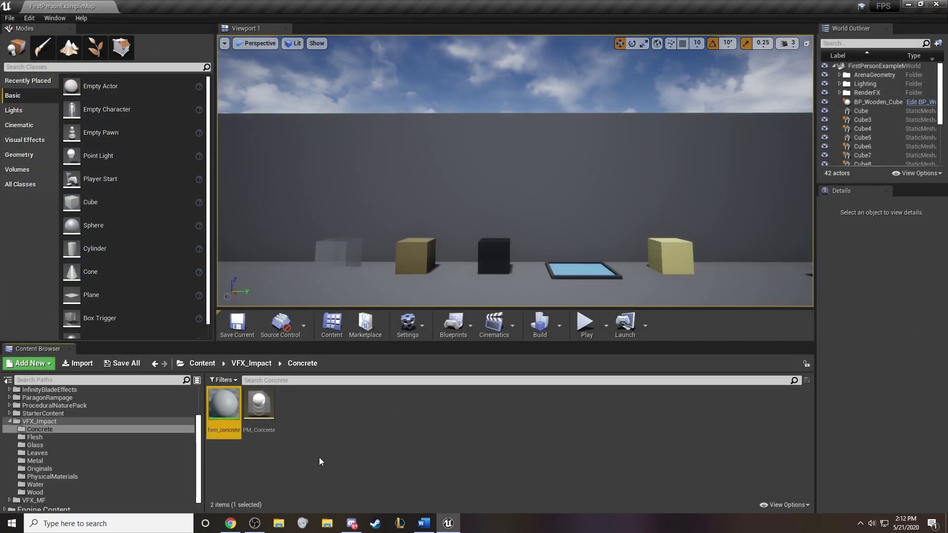
# Create a material instance from fxm_concrete with the default name.
pyautogui.rightClick(223, 417)
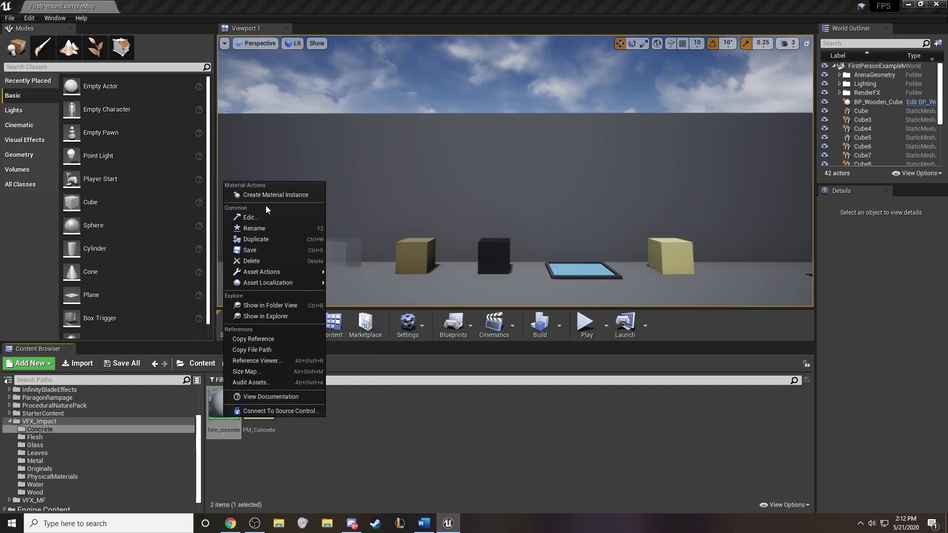
pyautogui.click(262, 194)
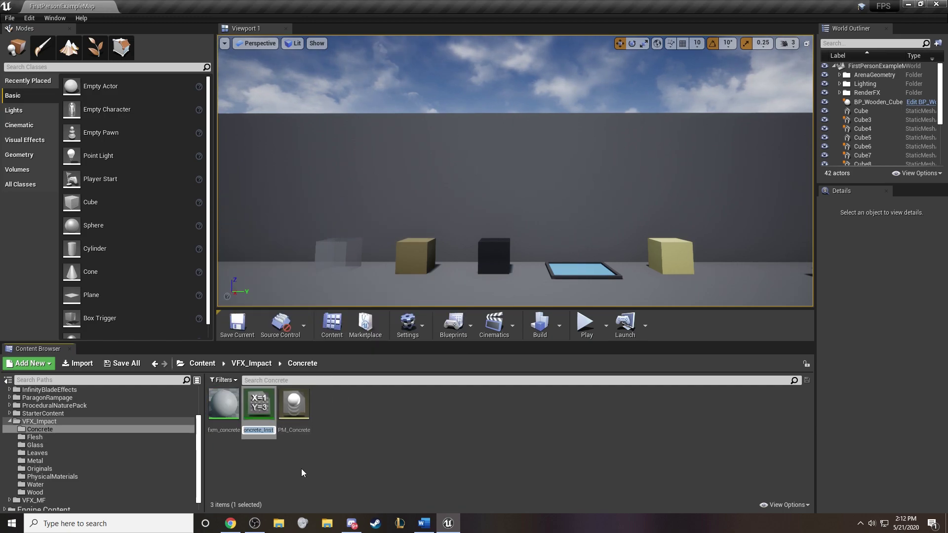
pyautogui.click(266, 407)
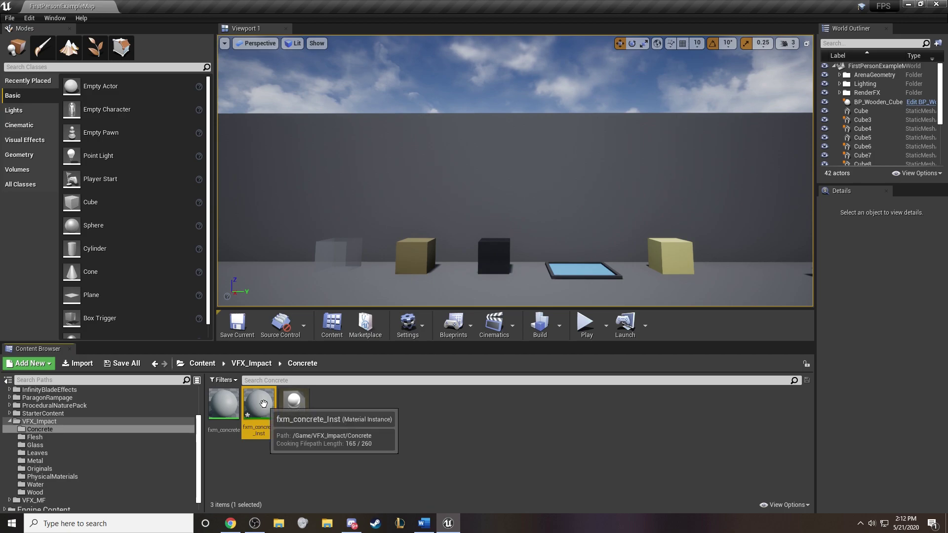
# Open the fxm_concrete material instance, examine the choices for its Phys Material, and close it.
pyautogui.doubleClick(266, 407)
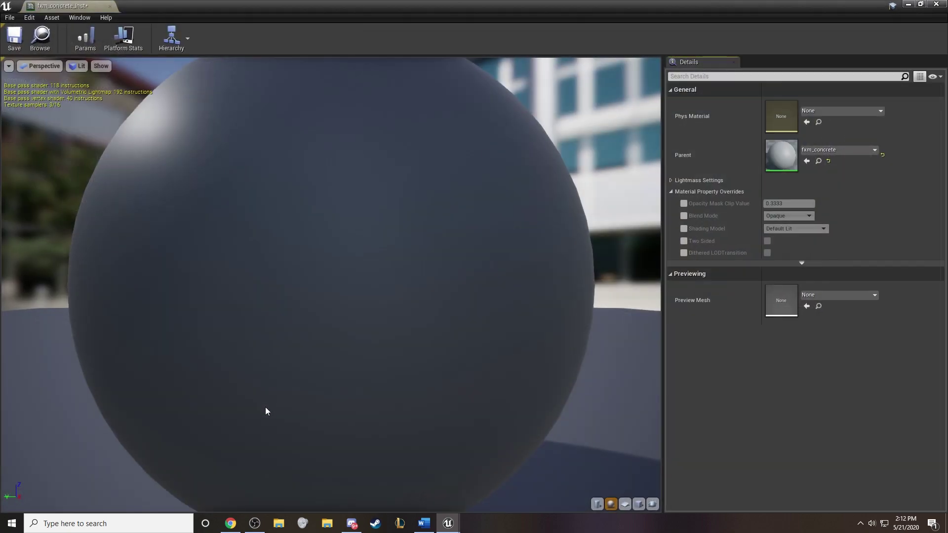
pyautogui.click(816, 111)
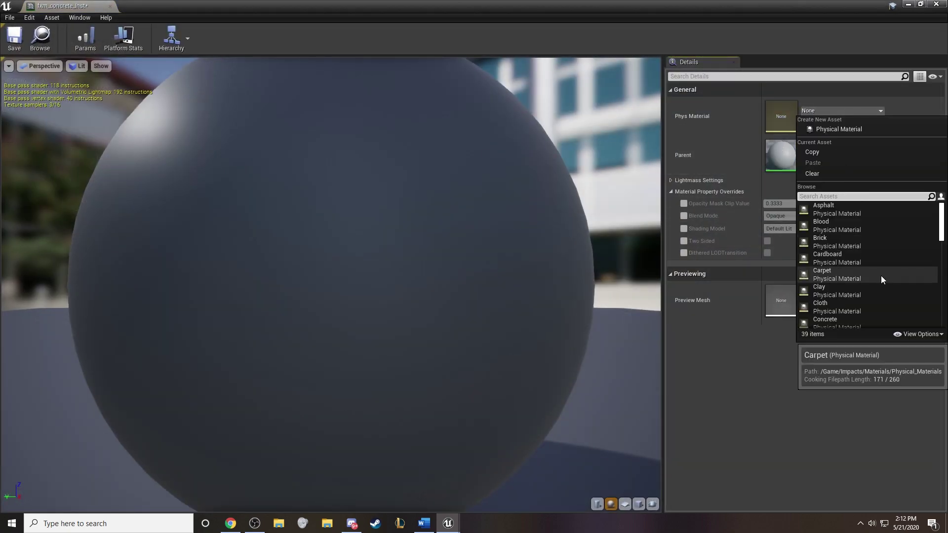
pyautogui.click(773, 411)
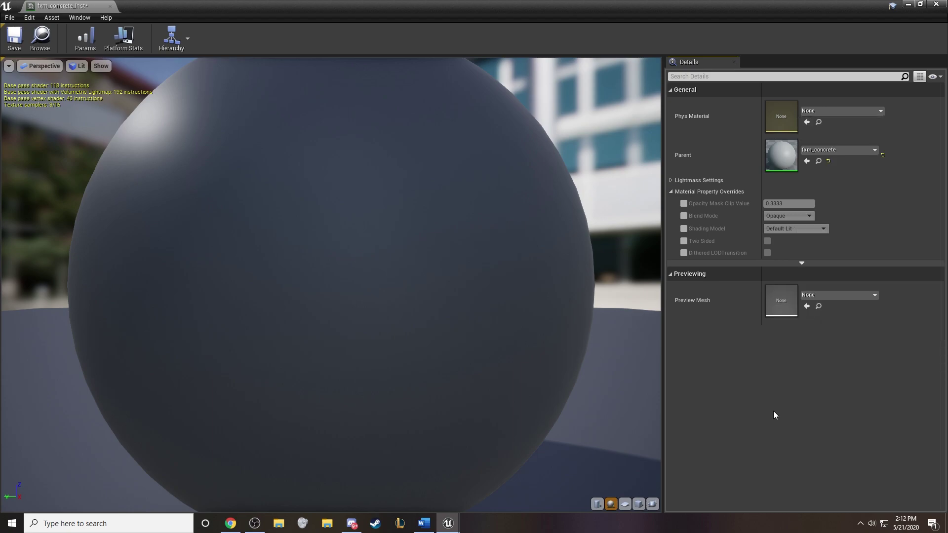
pyautogui.click(937, 5)
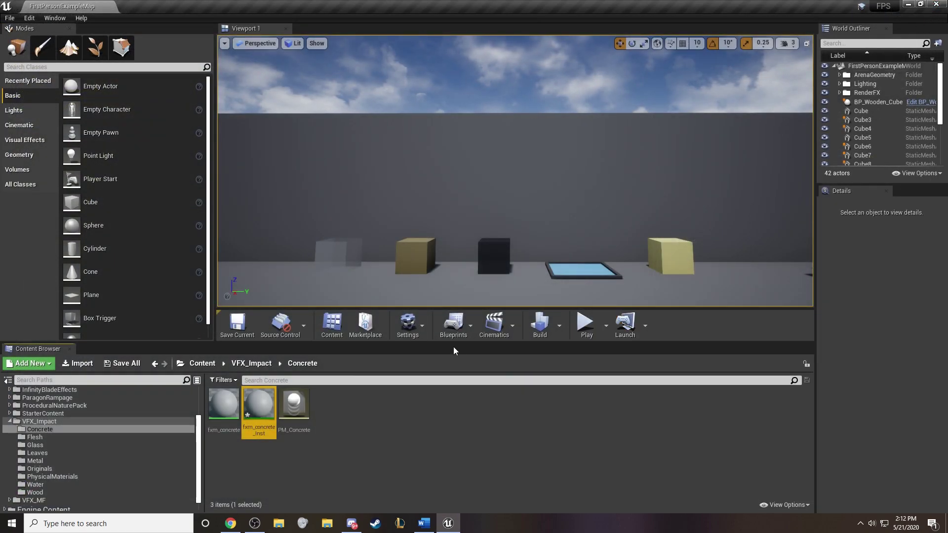
# Add a basic Cube to the level beside the transparent cube, raise it above the ground and snap it down to the floor.
pyautogui.click(433, 423)
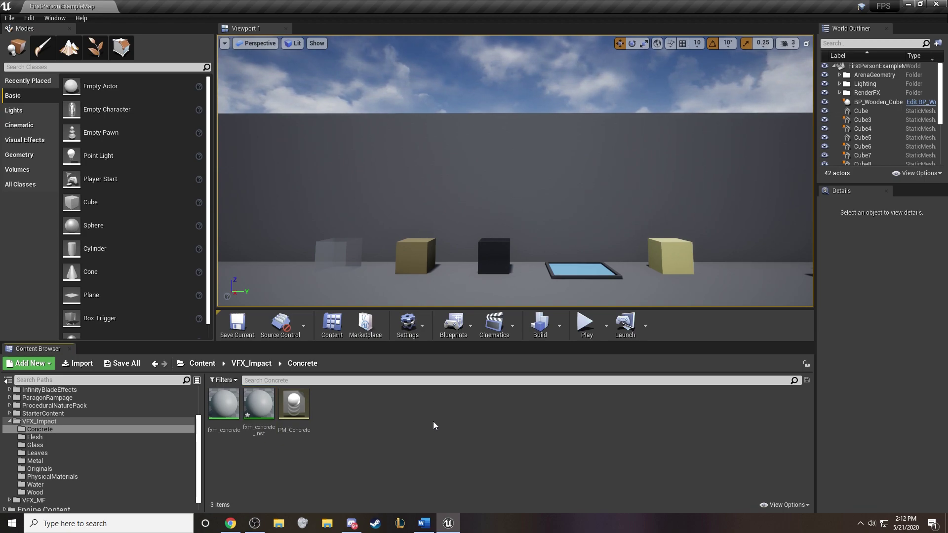
pyautogui.moveTo(91, 202); pyautogui.dragTo(295, 264)
pyautogui.moveTo(295, 263); pyautogui.dragTo(282, 263, button='right')
pyautogui.moveTo(451, 219); pyautogui.dragTo(462, 157)
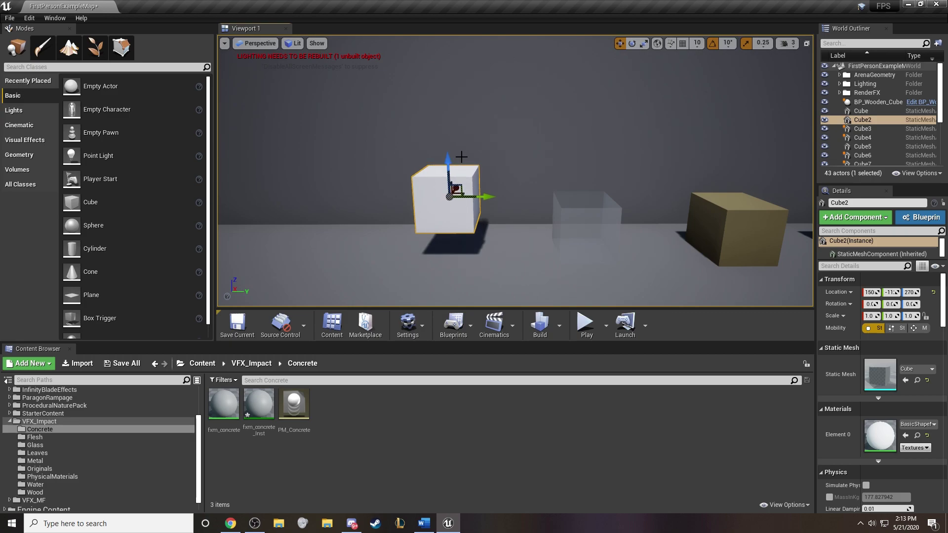
pyautogui.press('End')
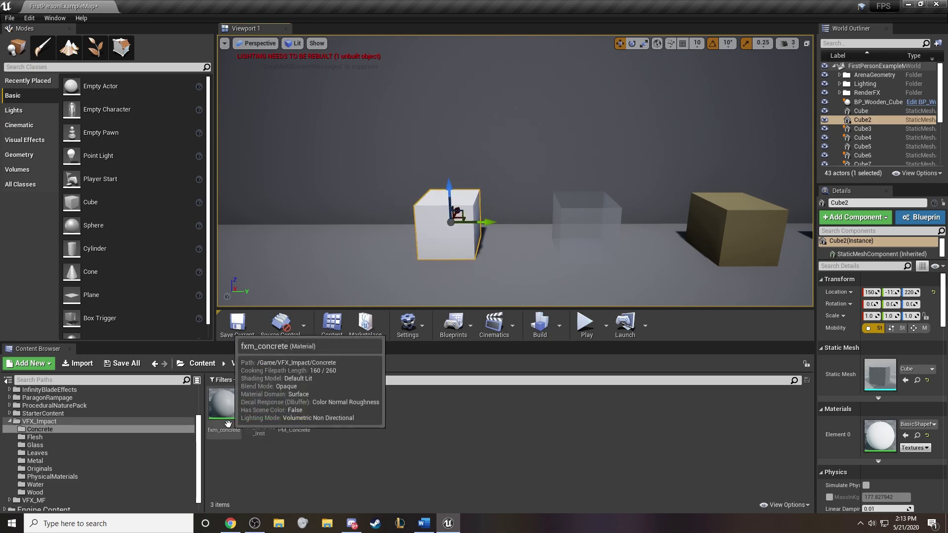
# Assign the fxm_concrete material to Element 0 of the new cube and deselect the cube.
pyautogui.moveTo(228, 424); pyautogui.dragTo(880, 435)
pyautogui.click(248, 329)
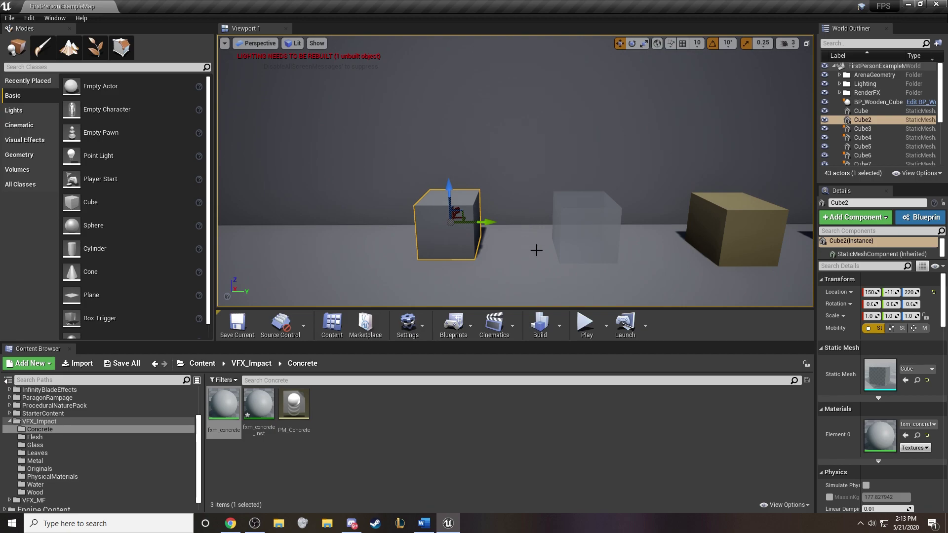
pyautogui.moveTo(537, 250); pyautogui.dragTo(537, 251)
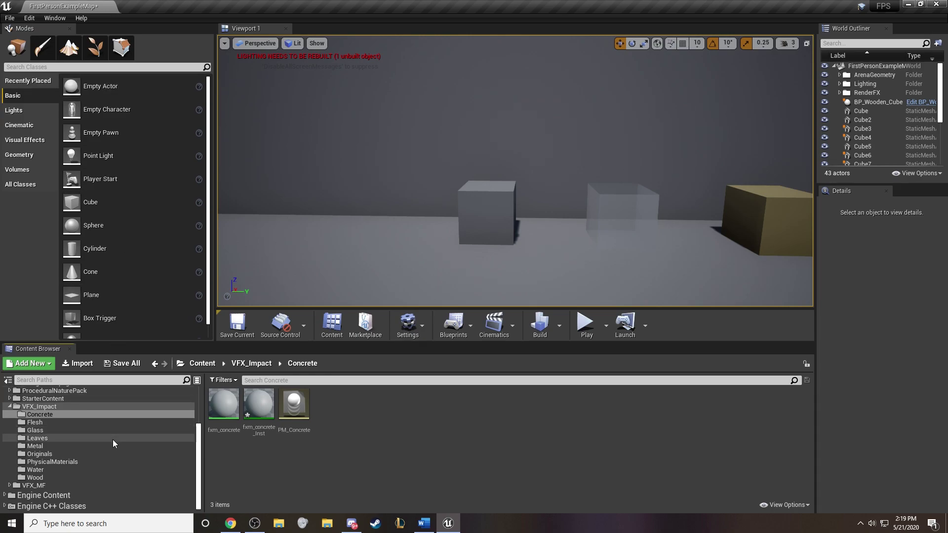
# Open the FirstPersonCharacter blueprint from the Blueprints folder inside FirstPersonBP.
pyautogui.scroll(4, 113, 439)
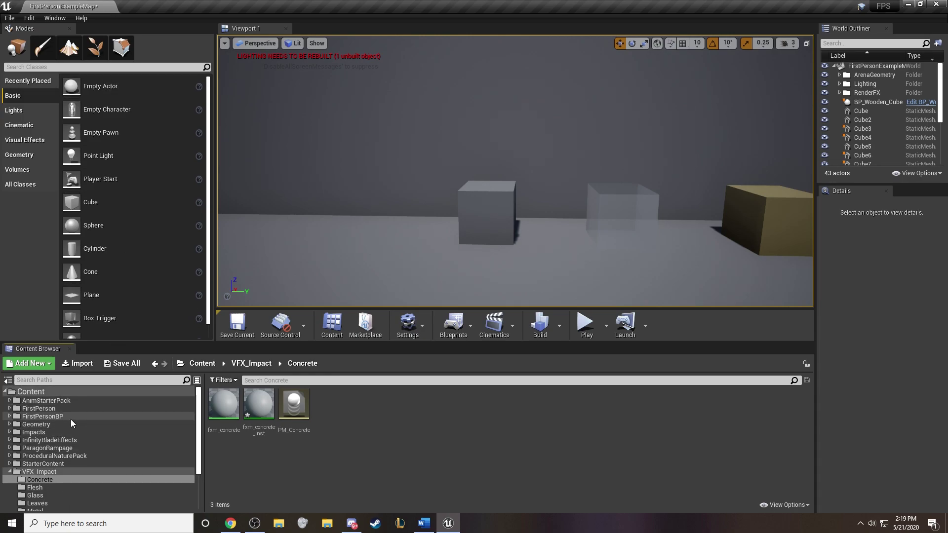
pyautogui.click(71, 419)
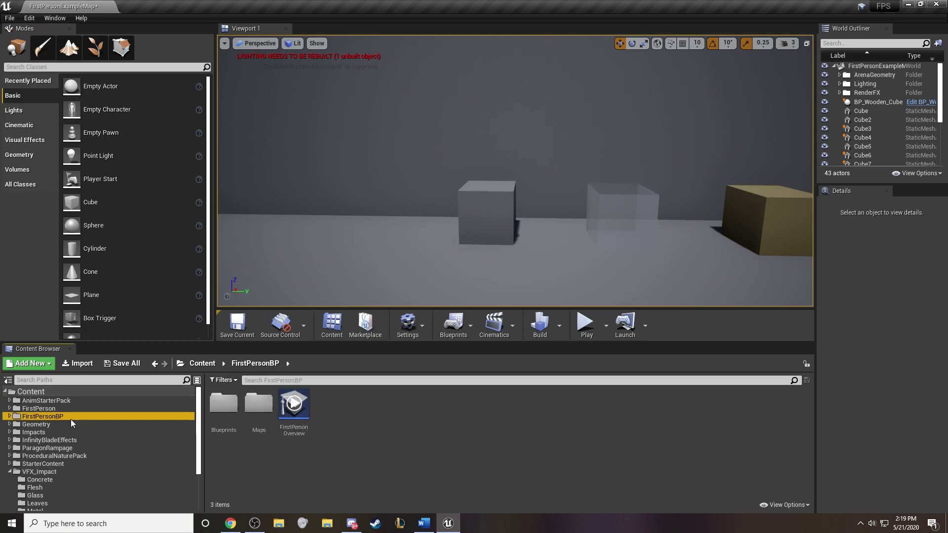
pyautogui.click(221, 419)
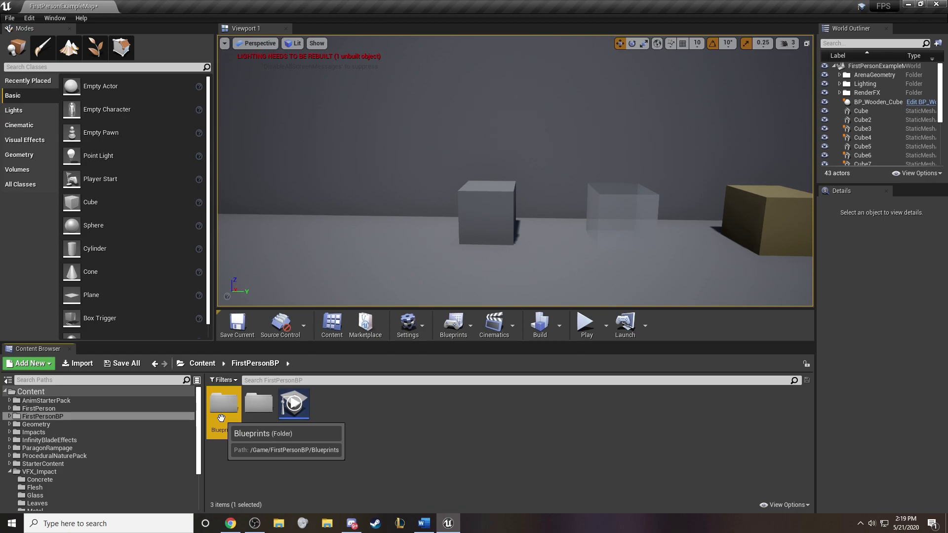
pyautogui.doubleClick(221, 418)
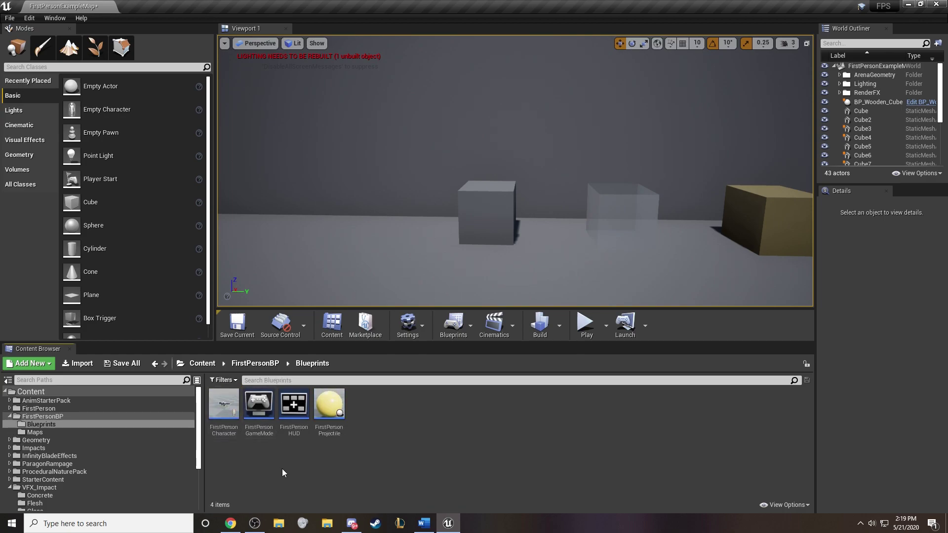
pyautogui.doubleClick(226, 413)
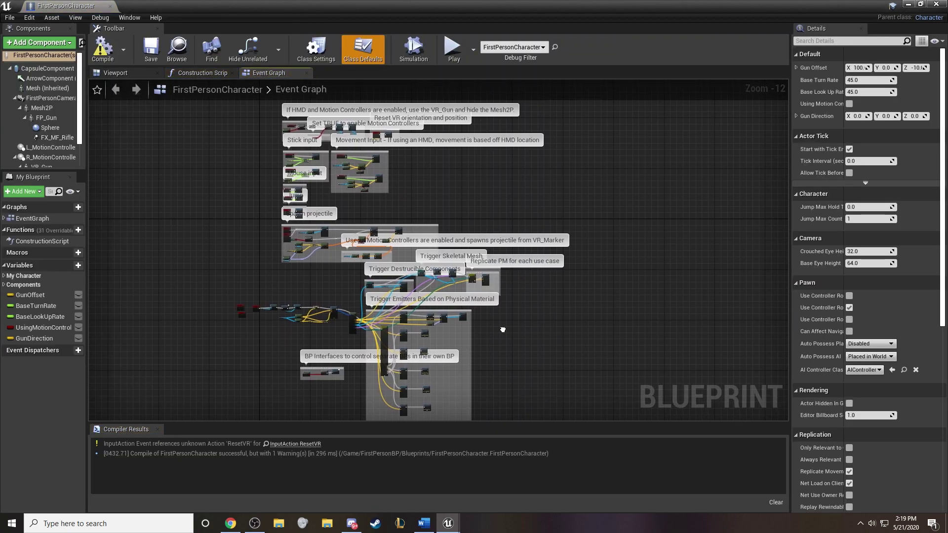
# Examine the character's Event Graph, from the physical material emitter section to the InputAction Fire chain, and minimize the blueprint.
pyautogui.moveTo(503, 330); pyautogui.dragTo(510, 326, button='right')
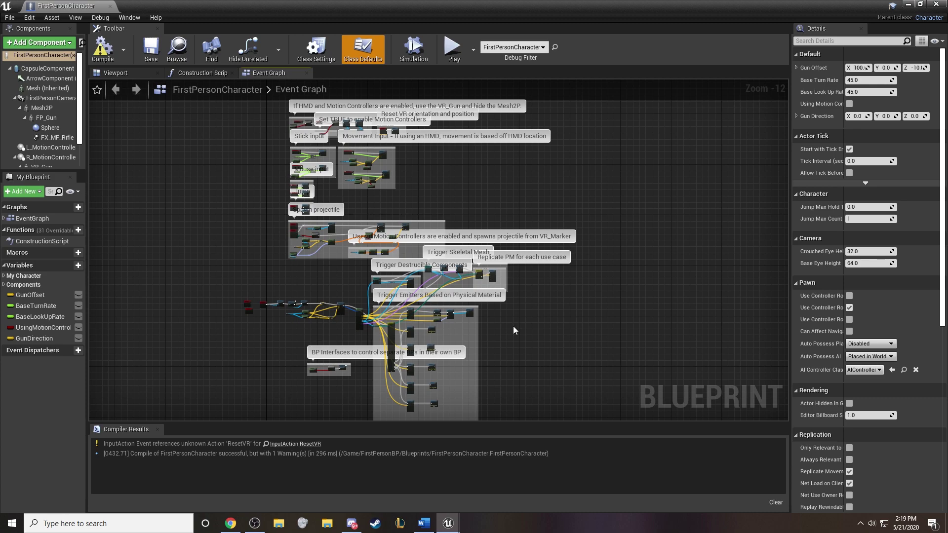
pyautogui.scroll(5, 472, 286)
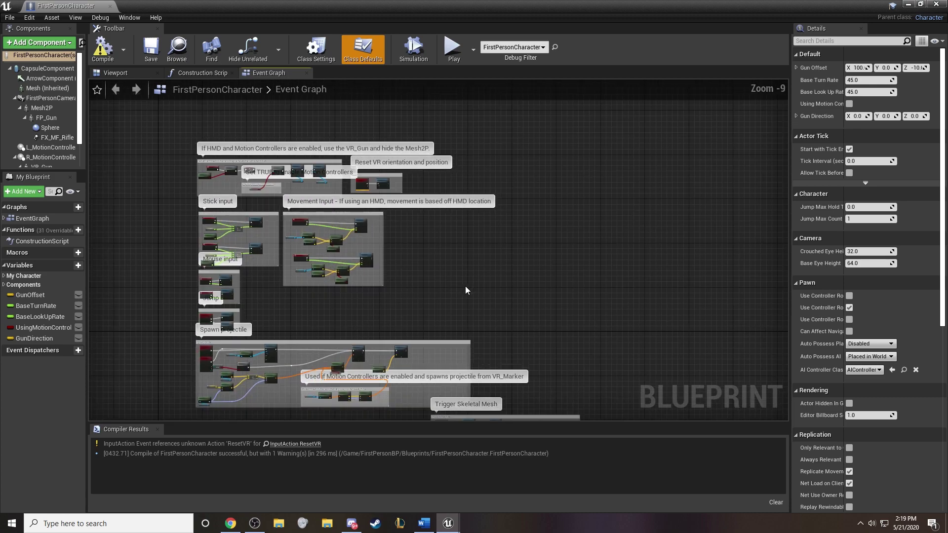
pyautogui.moveTo(466, 286); pyautogui.dragTo(583, 12, button='right')
pyautogui.moveTo(446, 196); pyautogui.dragTo(455, 152, button='right')
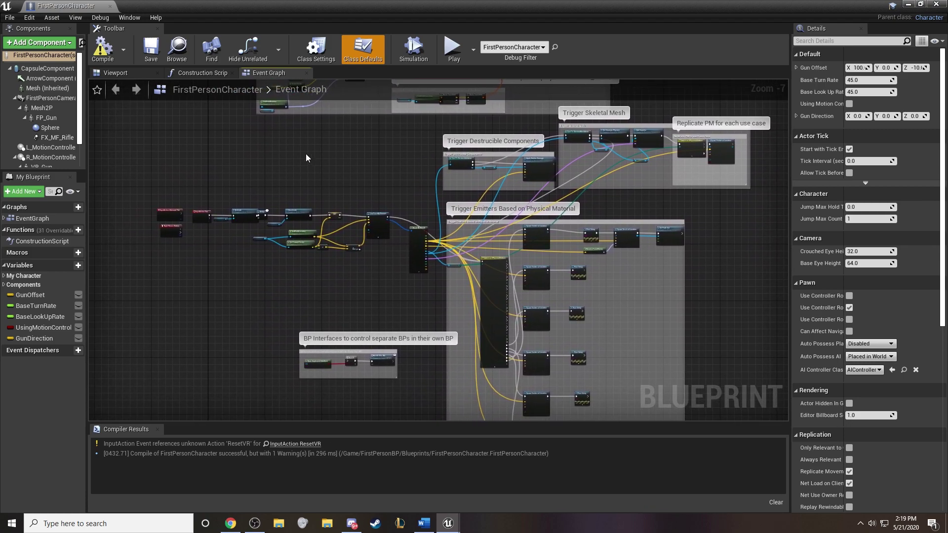
pyautogui.scroll(3, 284, 162)
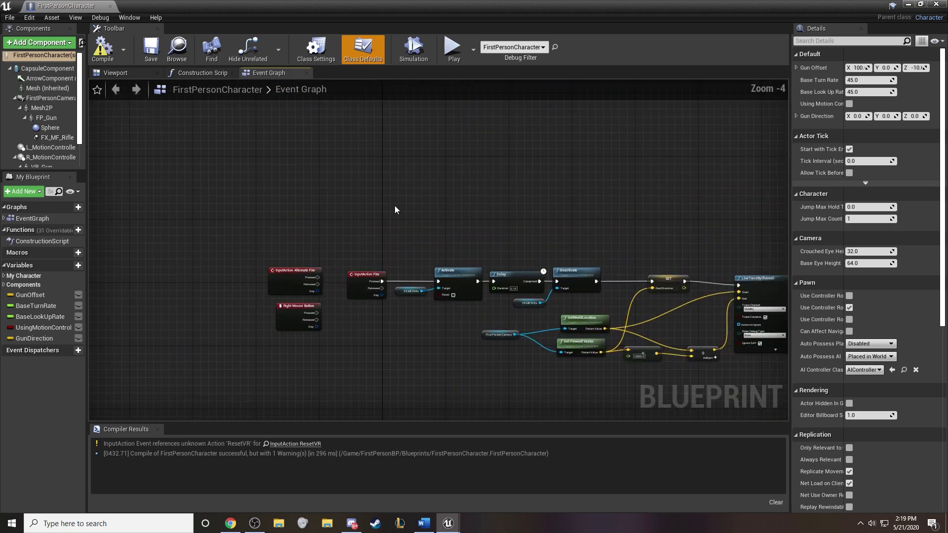
pyautogui.scroll(3, 395, 210)
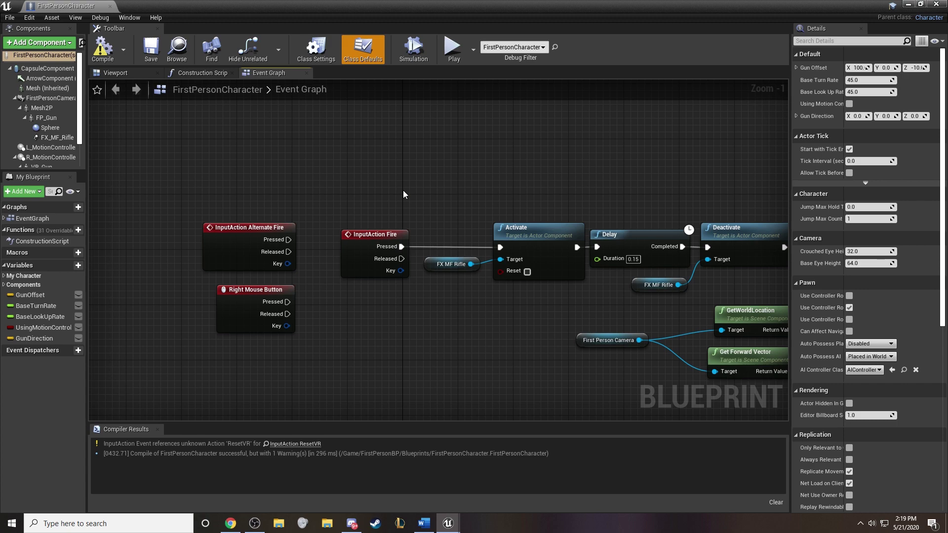
pyautogui.moveTo(403, 193)
pyautogui.mouseDown(button='right')
pyautogui.moveTo(451, 183)
pyautogui.moveTo(405, 186)
pyautogui.moveTo(405, 196)
pyautogui.mouseUp(button='right')
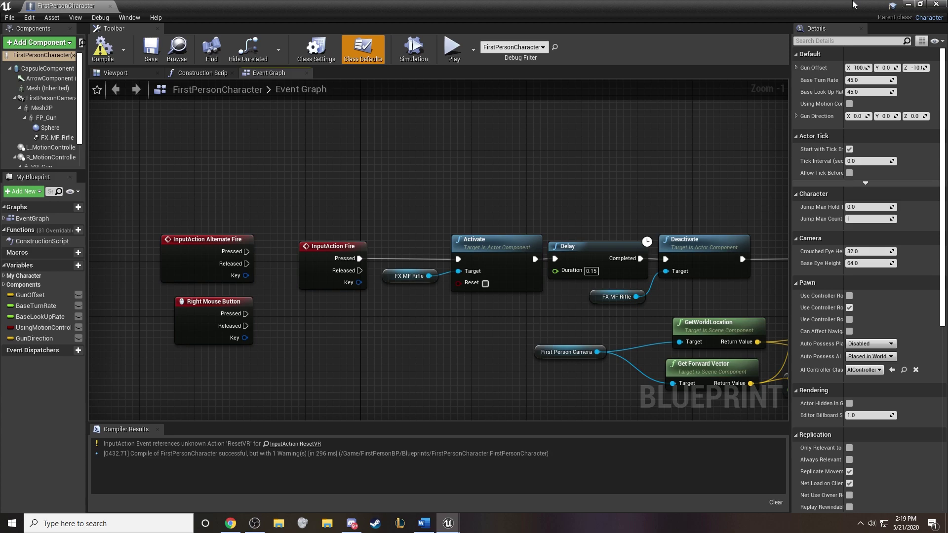
pyautogui.click(911, 5)
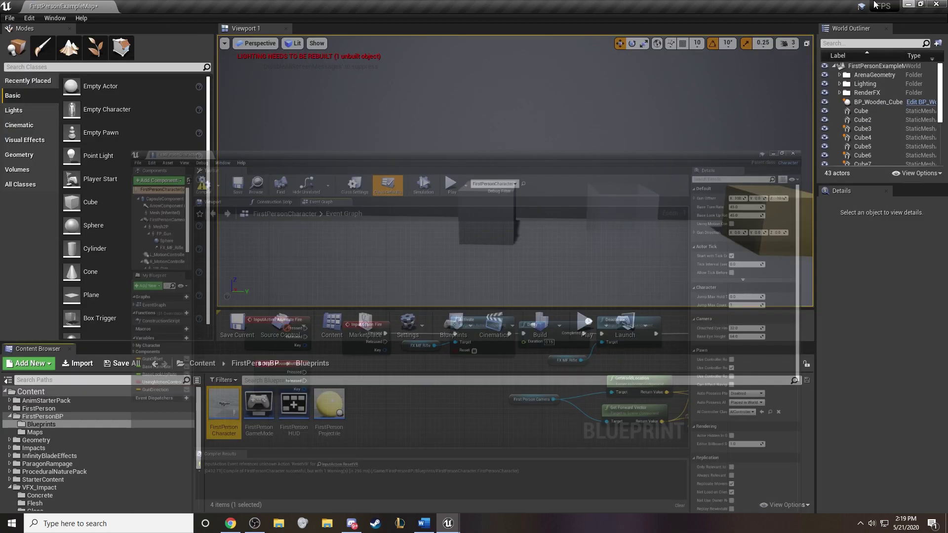
# Examine the Axis Mappings and the Fire action's key bindings in the project's Input settings, and minimize the settings window.
pyautogui.click(29, 18)
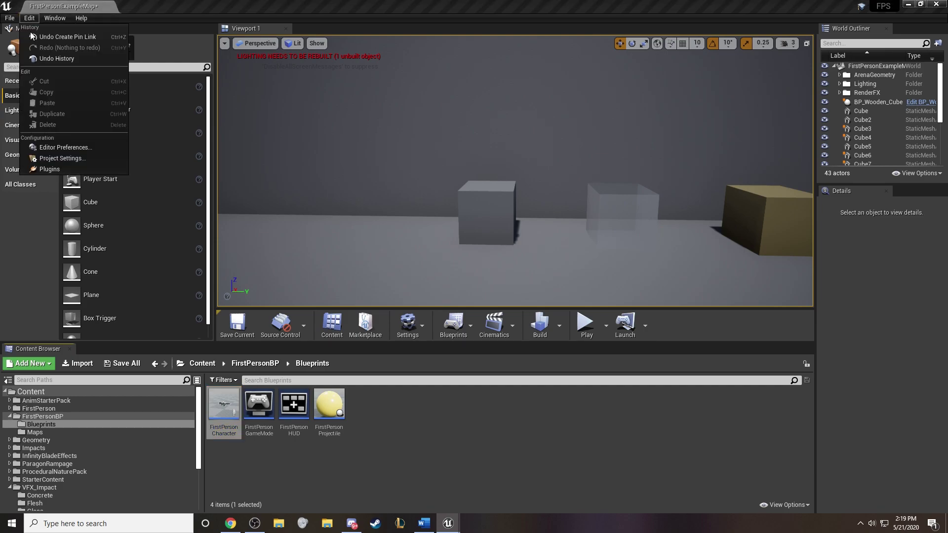
pyautogui.click(57, 158)
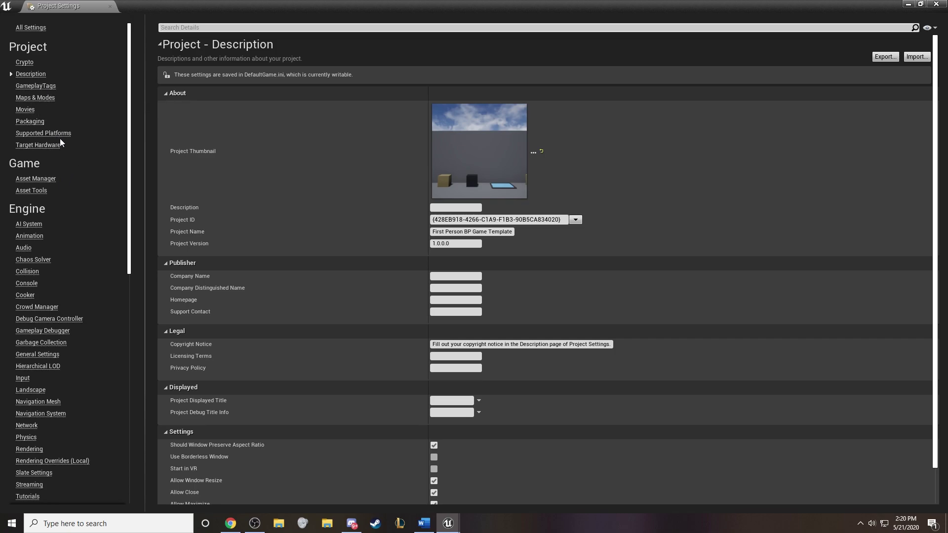
pyautogui.scroll(-3, 60, 143)
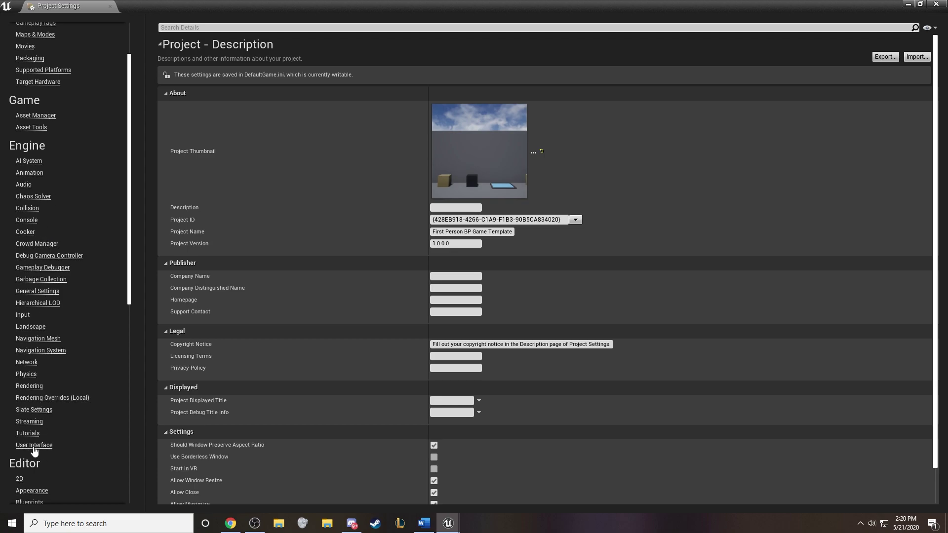
pyautogui.click(33, 446)
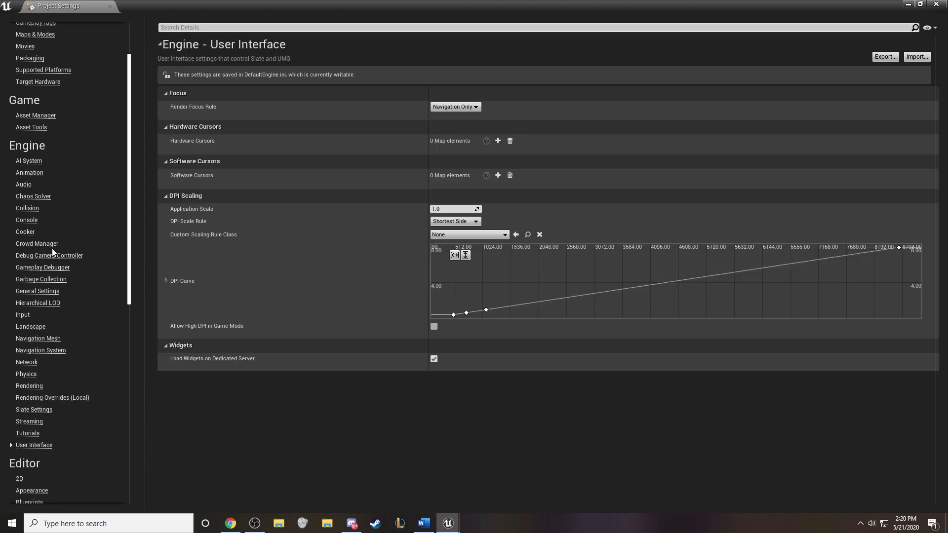
pyautogui.click(39, 291)
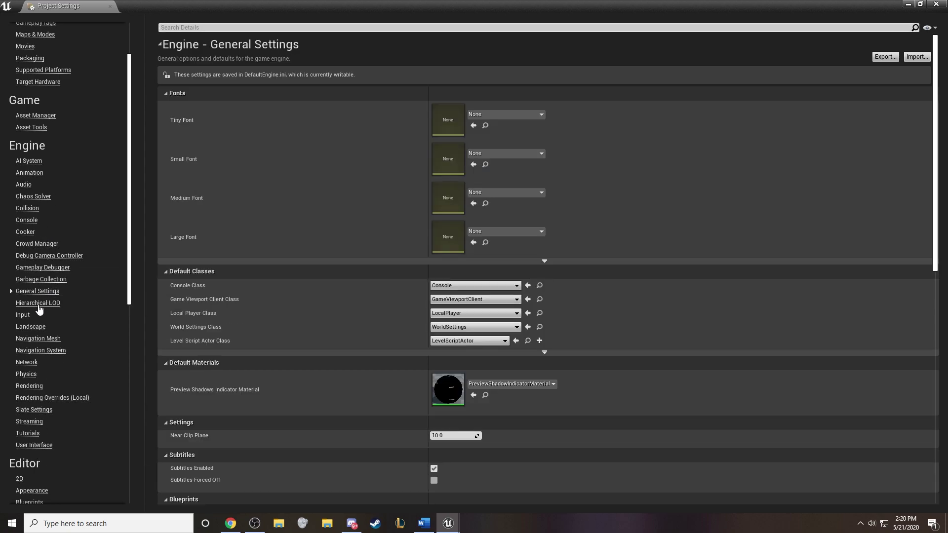
pyautogui.click(23, 316)
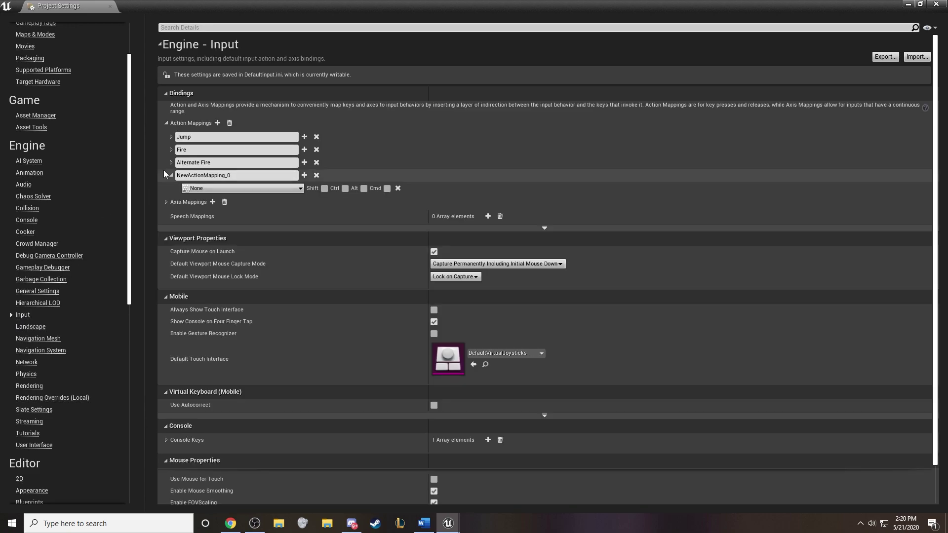
pyautogui.click(166, 202)
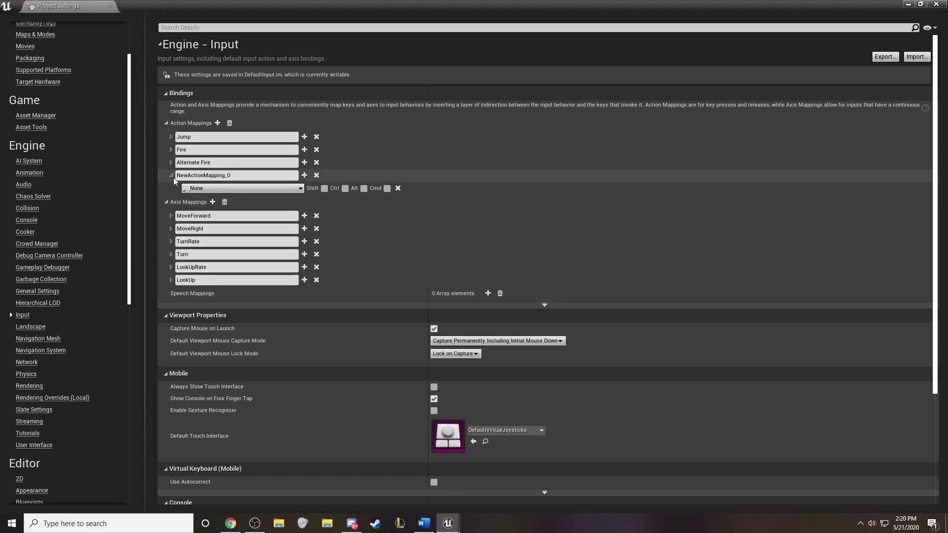
pyautogui.click(171, 150)
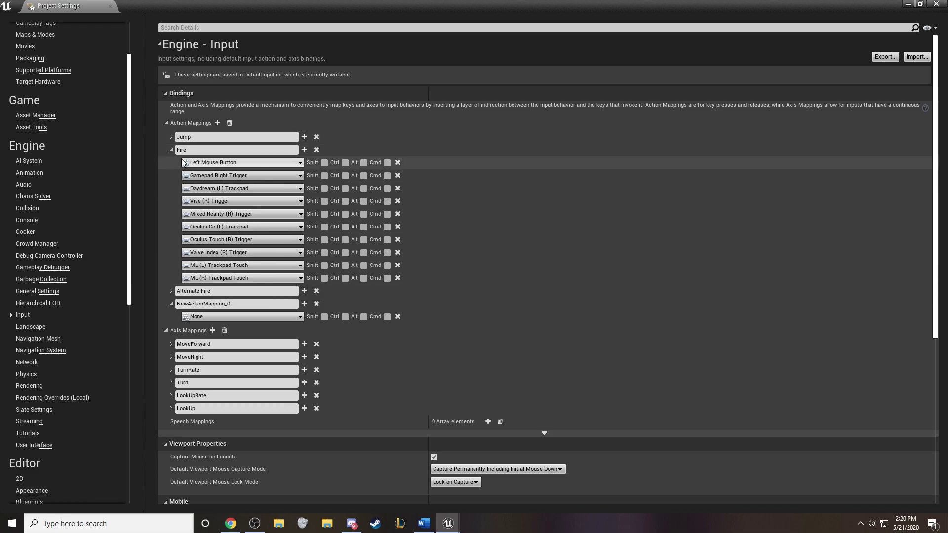
pyautogui.click(907, 5)
# Return to the FirstPersonCharacter blueprint, search its available graph actions for "input", look through the list and dismiss it.
pyautogui.moveTo(448, 523)
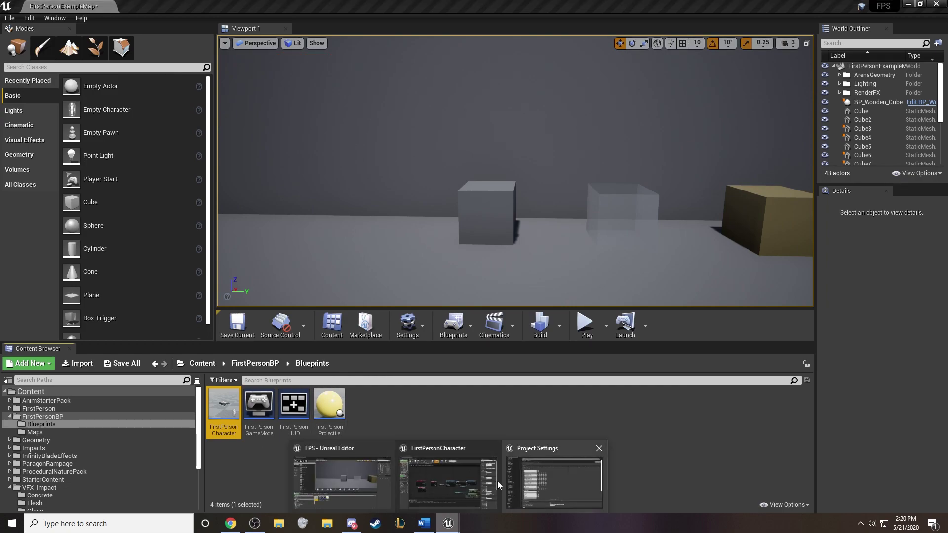
pyautogui.click(456, 483)
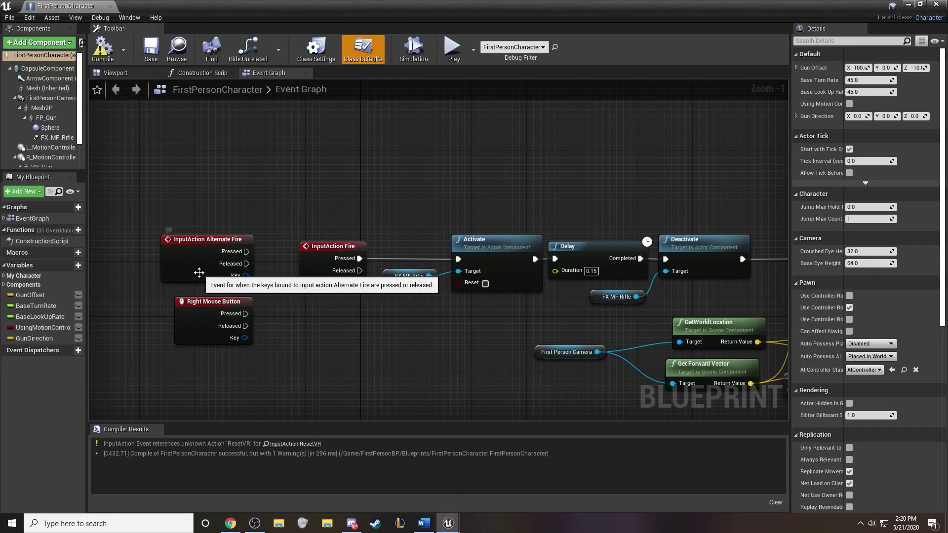
pyautogui.rightClick(307, 189)
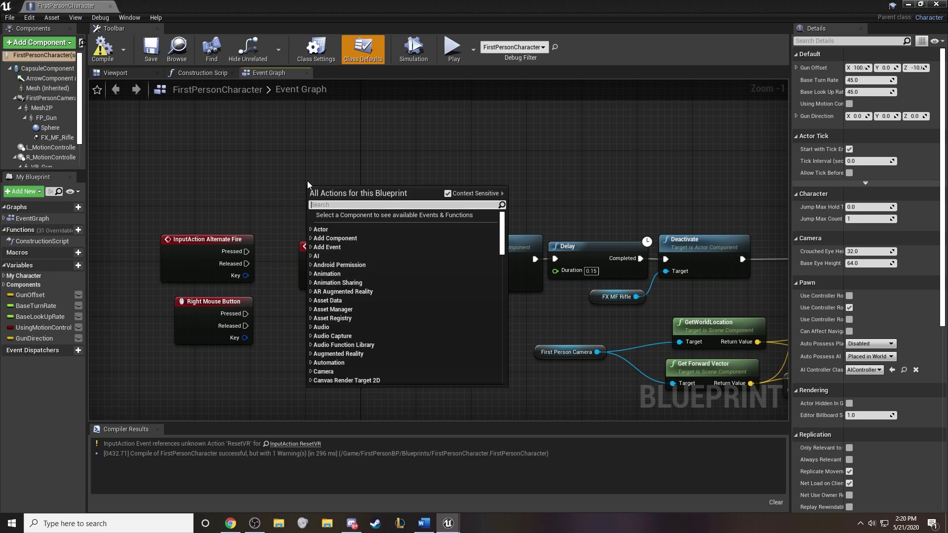
pyautogui.write('inpu')
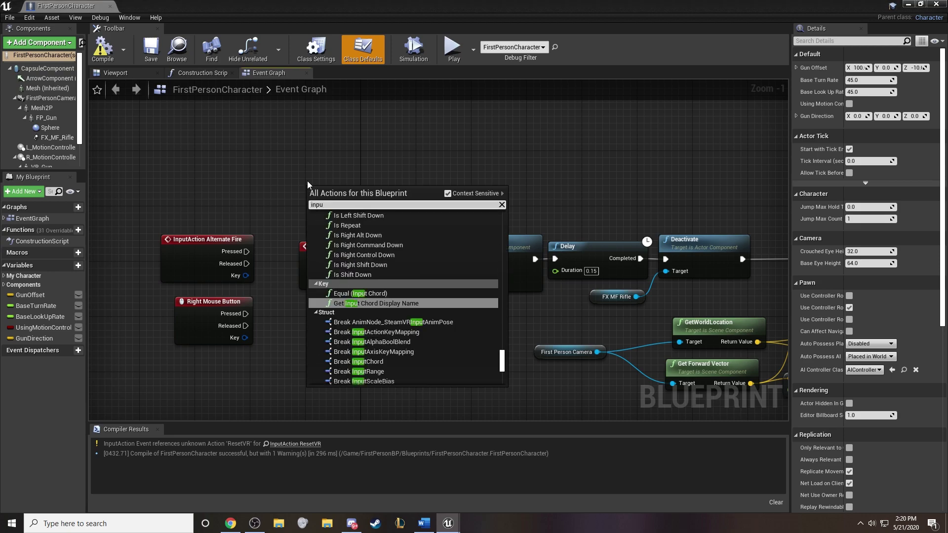
pyautogui.write('t')
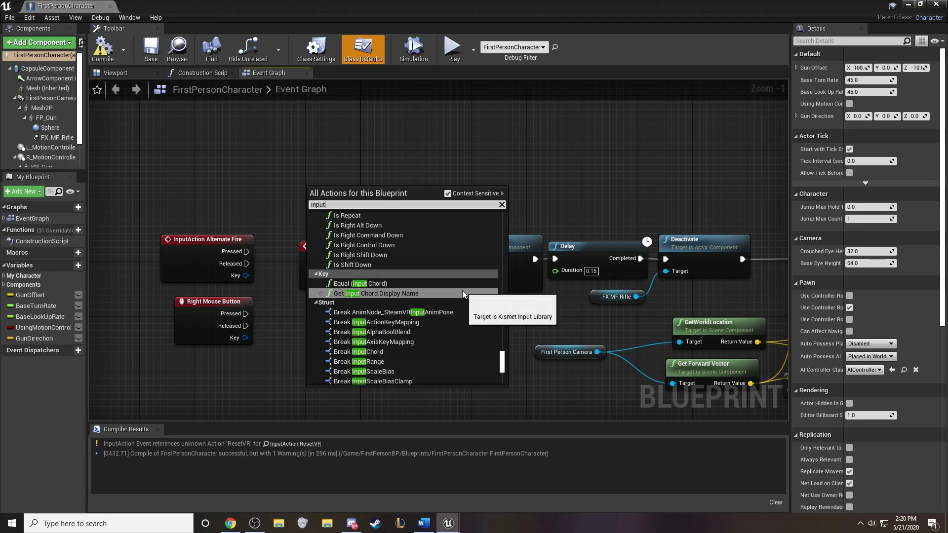
pyautogui.scroll(-2, 462, 290)
pyautogui.scroll(-2, 462, 290)
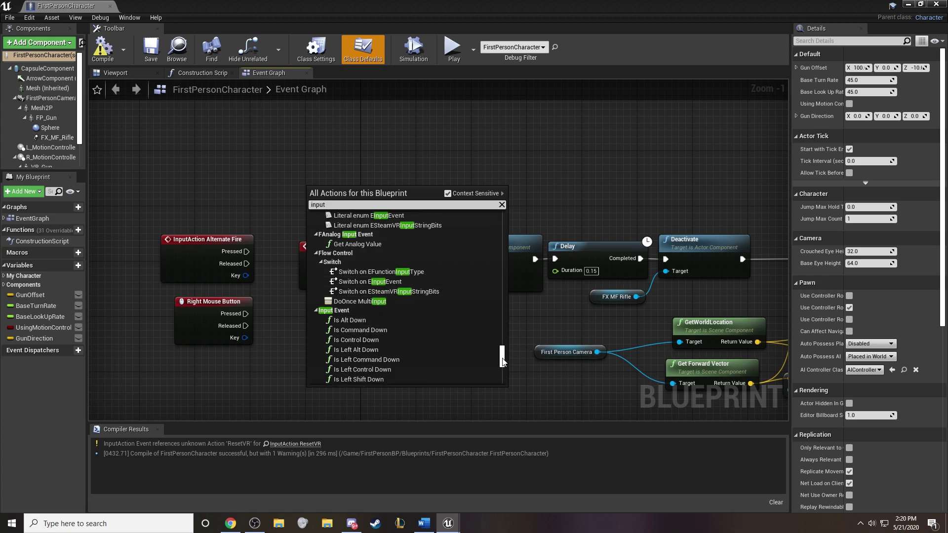
pyautogui.moveTo(502, 363); pyautogui.dragTo(503, 291)
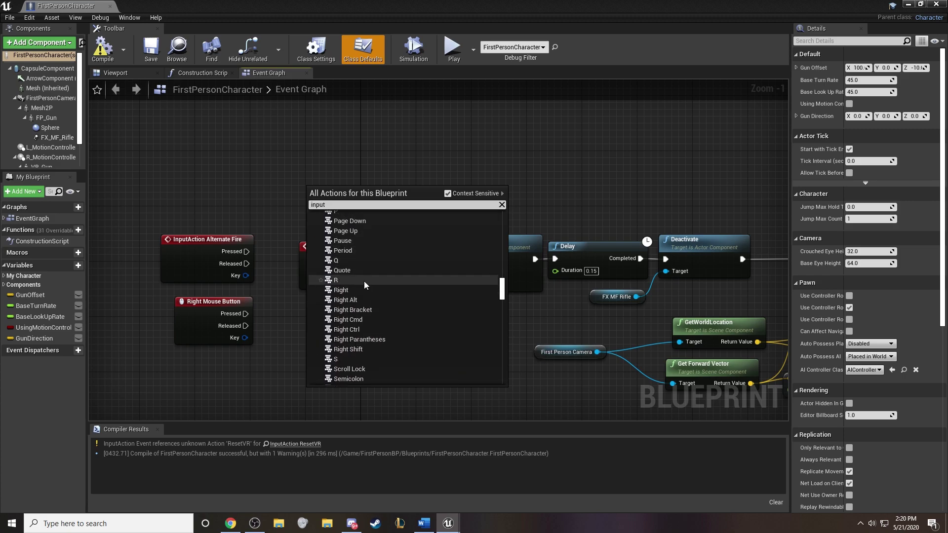
pyautogui.scroll(3, 365, 286)
pyautogui.click(245, 167)
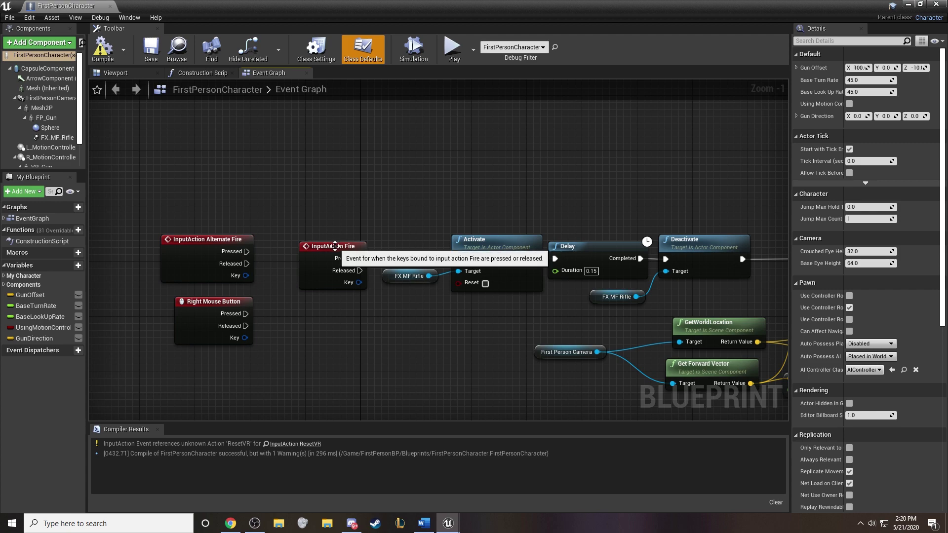
# Move the InputAction Fire event node up slightly so it lines up with the InputAction Alternate Fire node.
pyautogui.click(330, 247)
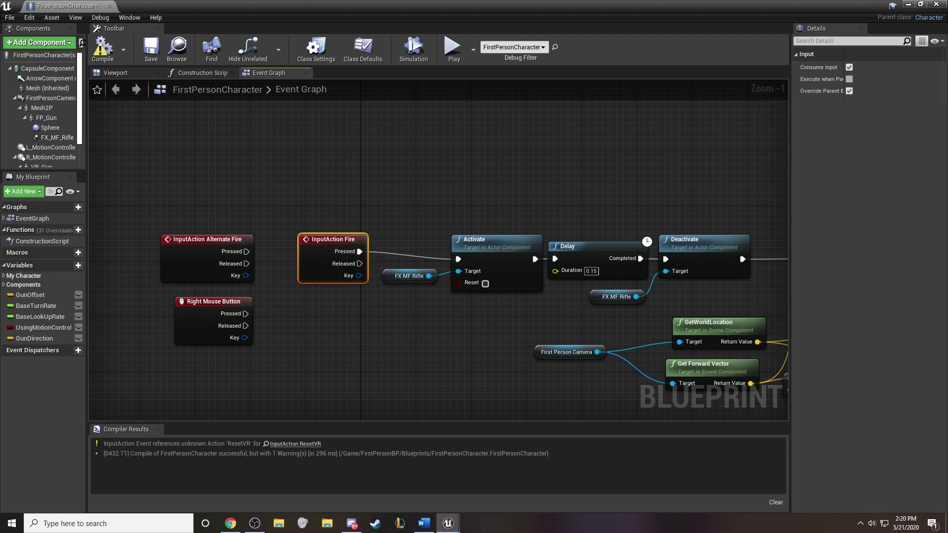
pyautogui.moveTo(415, 197); pyautogui.dragTo(248, 199, button='right')
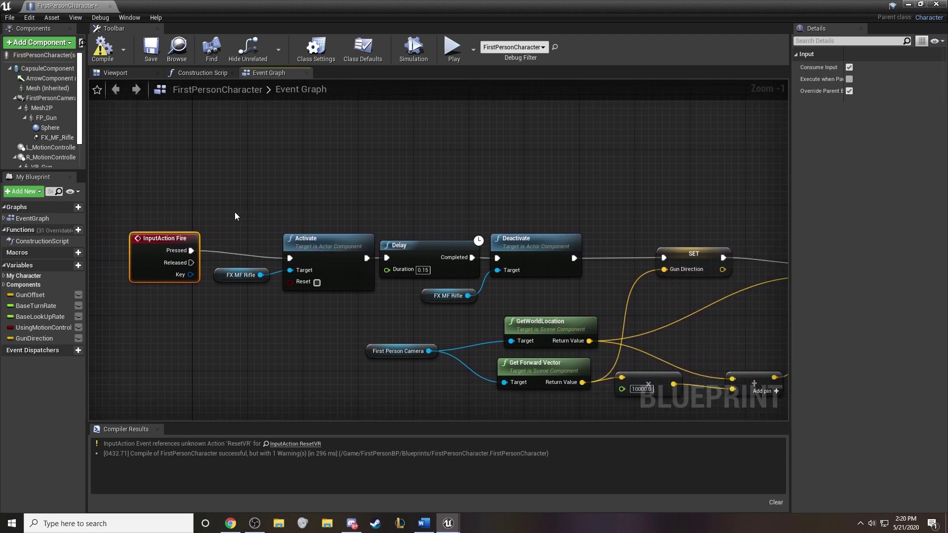
# Select the FX_MF_Rifle component and examine its placement at the gun's muzzle in the character's 3D view.
pyautogui.moveTo(233, 291); pyautogui.dragTo(220, 296, button='right')
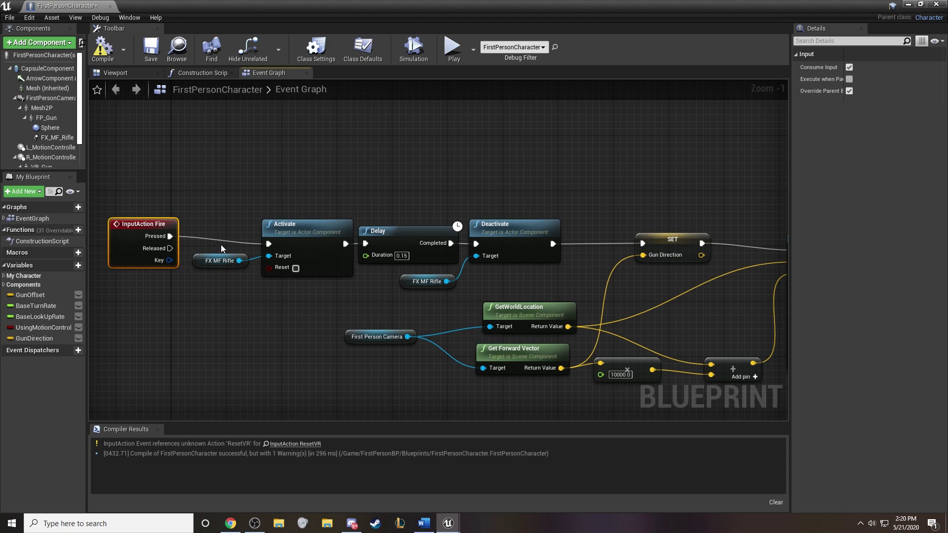
pyautogui.click(130, 73)
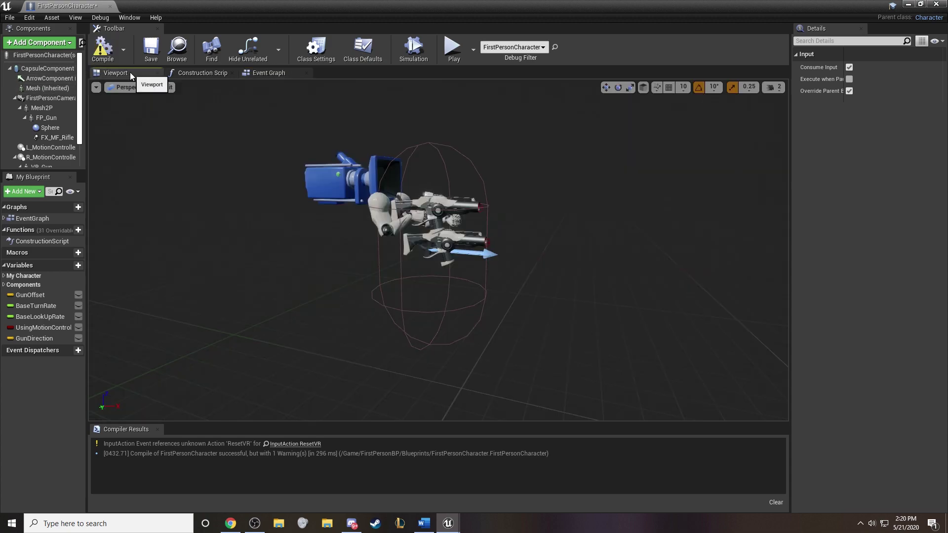
pyautogui.moveTo(87, 143); pyautogui.dragTo(164, 153)
pyautogui.click(71, 139)
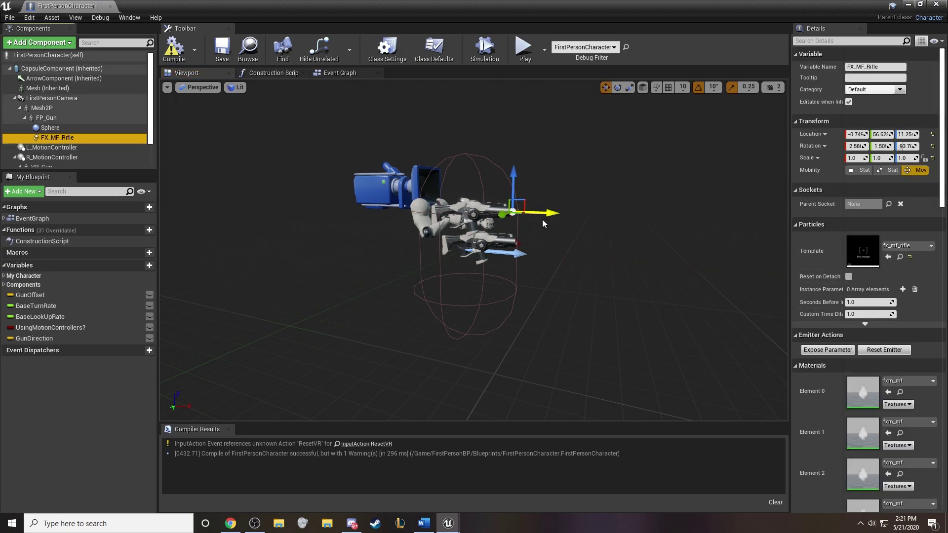
pyautogui.press('f')
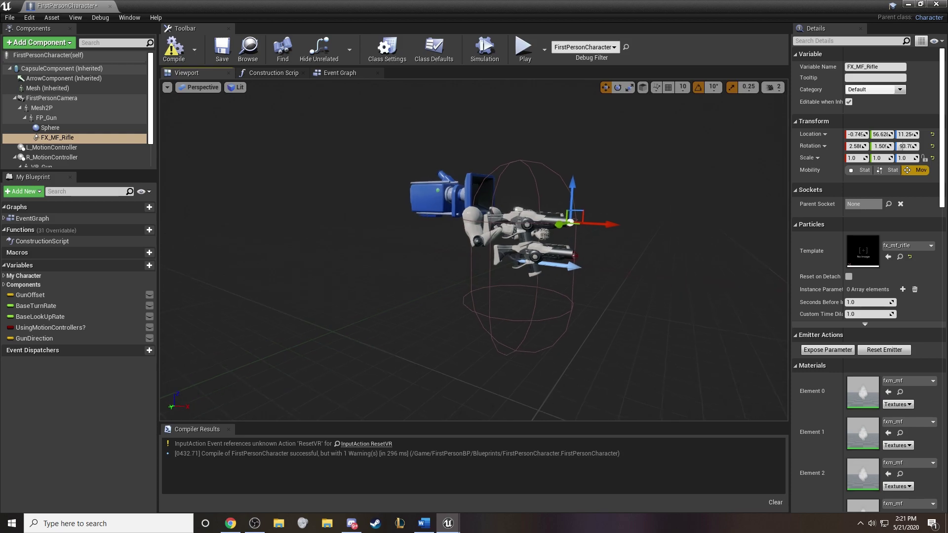
pyautogui.moveTo(475, 247)
pyautogui.mouseDown(button='right')
pyautogui.moveTo(499, 249)
pyautogui.moveTo(460, 252)
pyautogui.mouseUp(button='right')
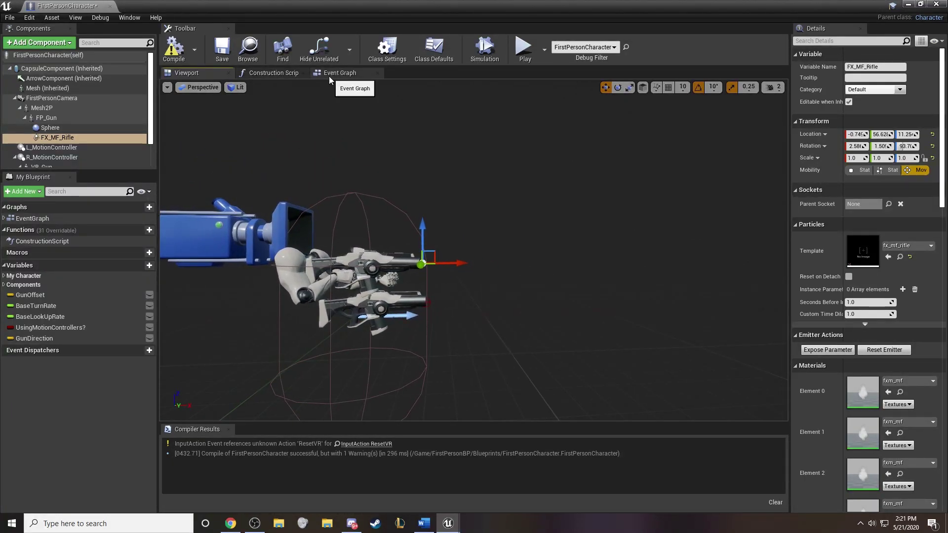
# Return to the Event Graph and examine the fire chain from InputAction Fire through the camera vector math to LineTraceByChannel.
pyautogui.click(329, 76)
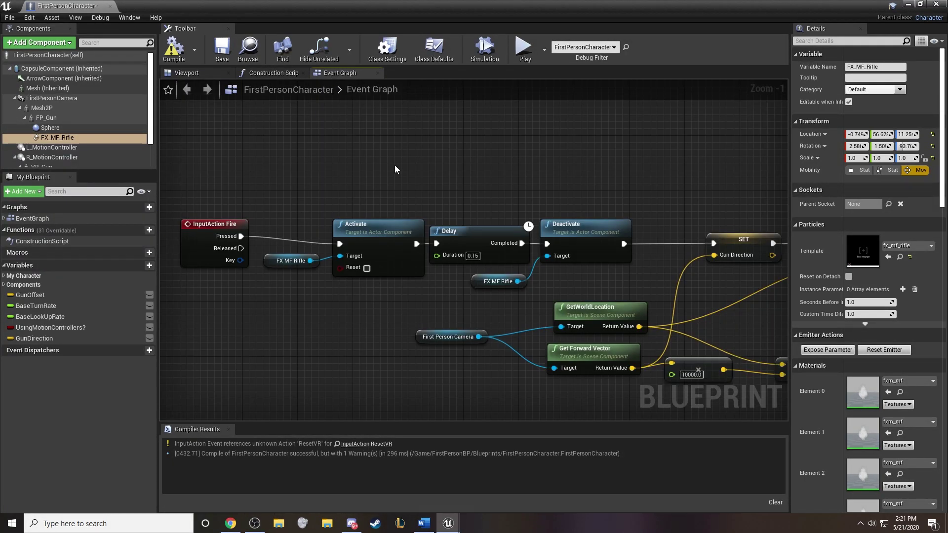
pyautogui.moveTo(357, 329); pyautogui.dragTo(270, 305, button='right')
pyautogui.moveTo(528, 197); pyautogui.dragTo(434, 148, button='right')
pyautogui.scroll(-1, 427, 169)
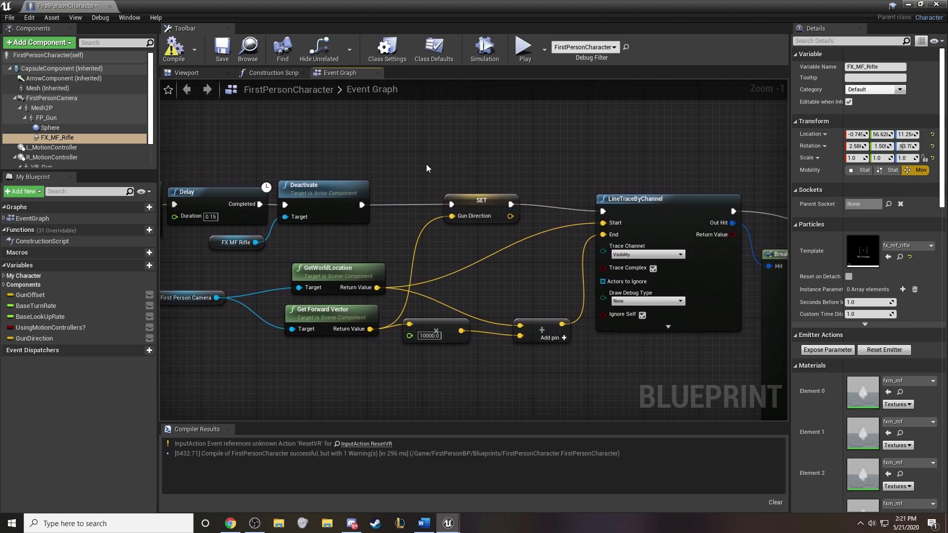
pyautogui.moveTo(215, 356); pyautogui.dragTo(627, 338)
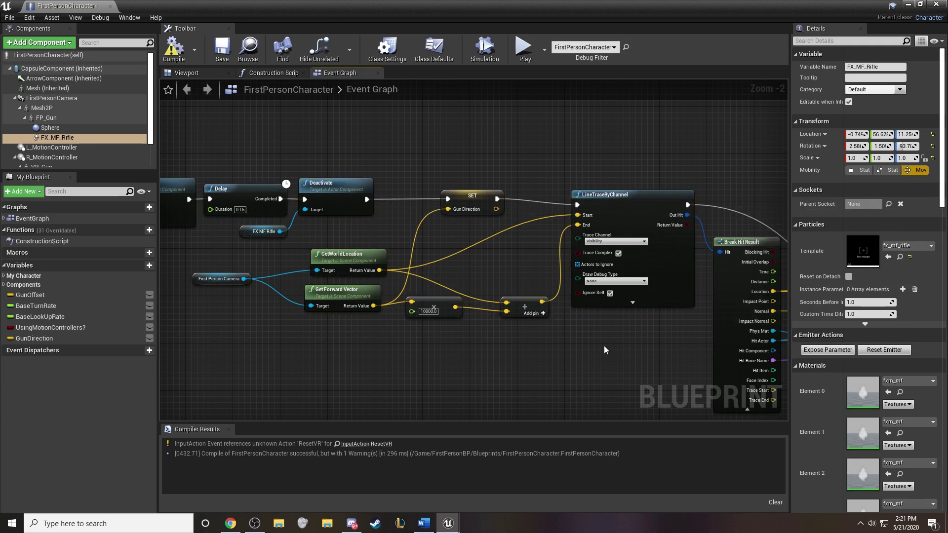
pyautogui.moveTo(606, 350); pyautogui.dragTo(552, 359, button='right')
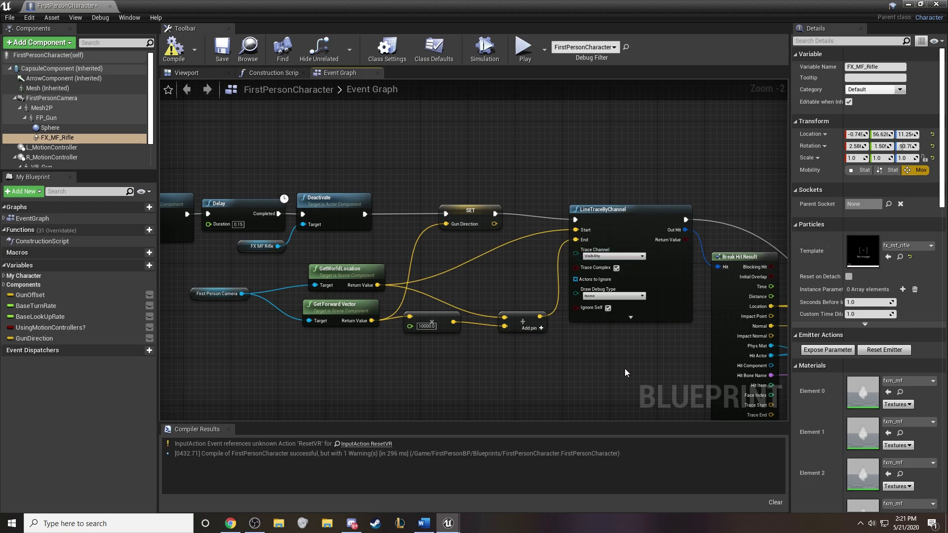
# Examine the Break Hit Result outputs and how Phys Mat feeds the Surface Type node and the physical surface switch.
pyautogui.moveTo(626, 373); pyautogui.dragTo(155, 295, button='right')
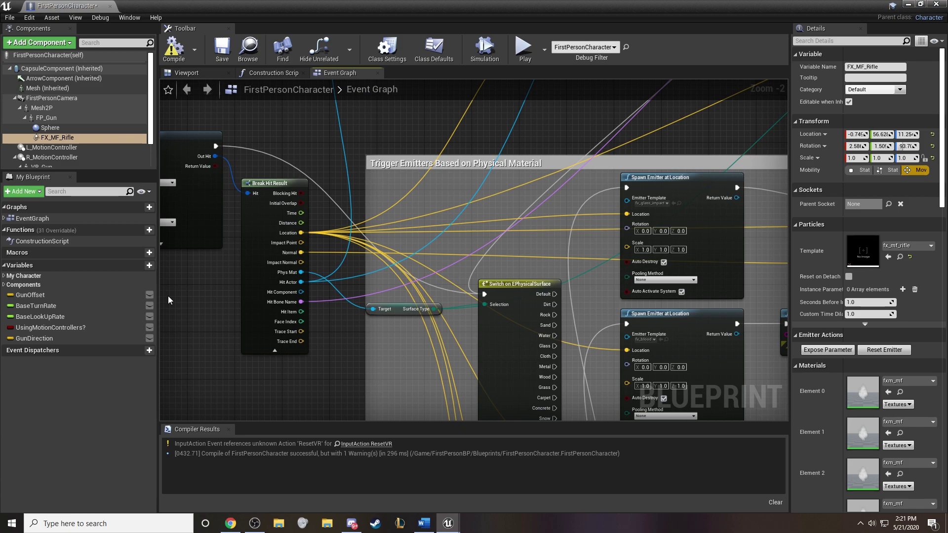
pyautogui.scroll(1, 215, 320)
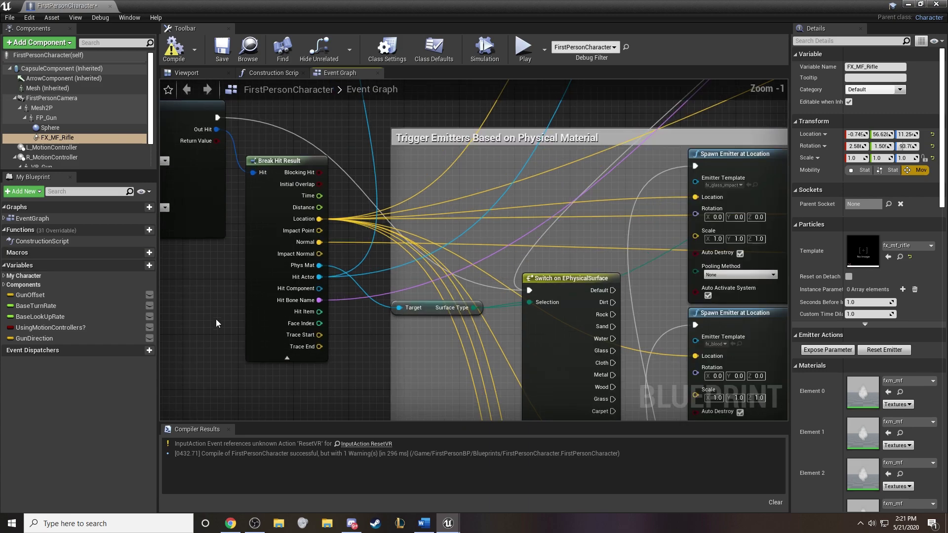
pyautogui.moveTo(215, 320); pyautogui.dragTo(188, 311, button='right')
pyautogui.rightClick(187, 313)
pyautogui.click(187, 343)
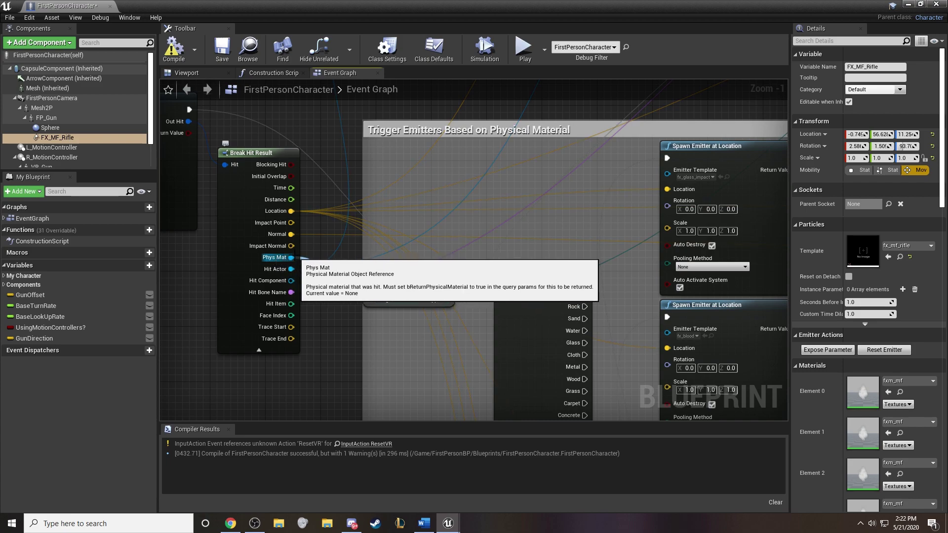
pyautogui.click(402, 300)
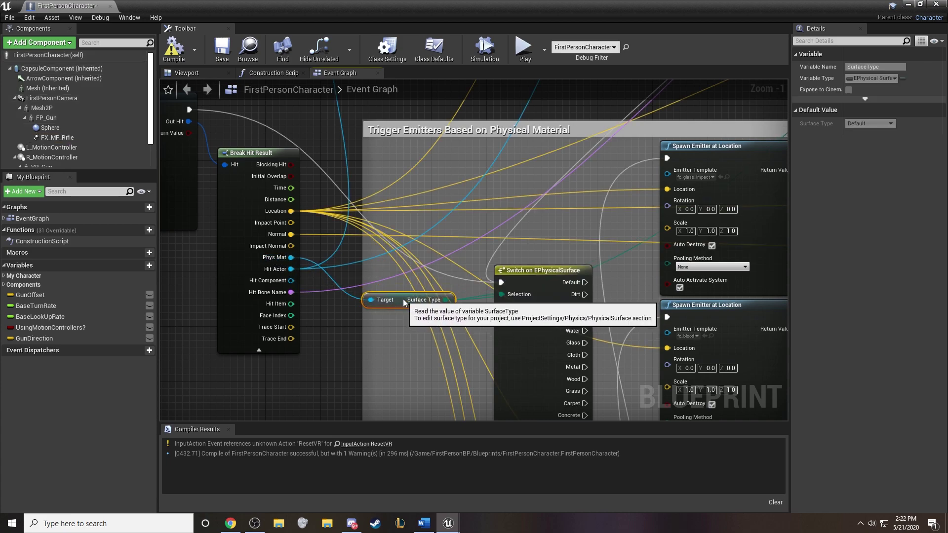
pyautogui.moveTo(327, 365); pyautogui.dragTo(296, 328, button='right')
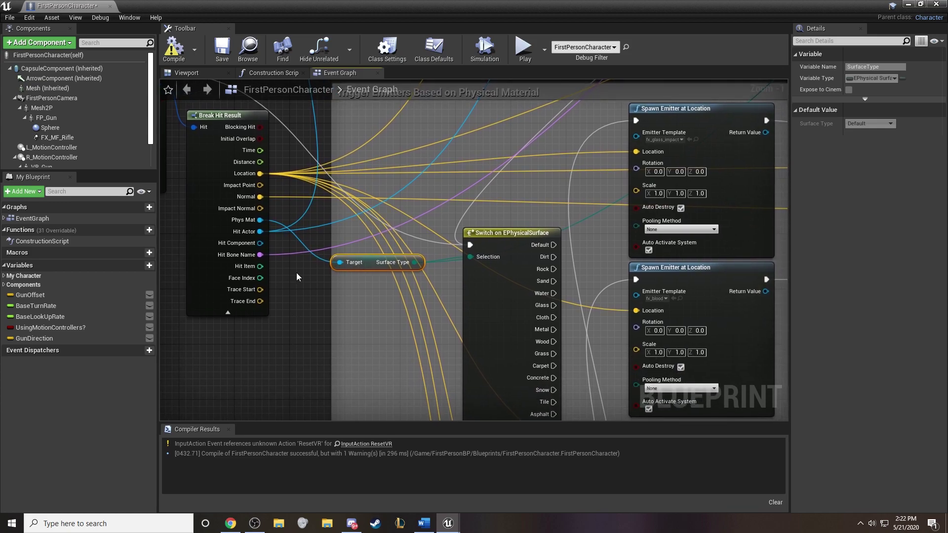
# Add a second Get Surface Type node from the Phys Mat output of Break Hit Result.
pyautogui.moveTo(260, 219); pyautogui.dragTo(287, 336)
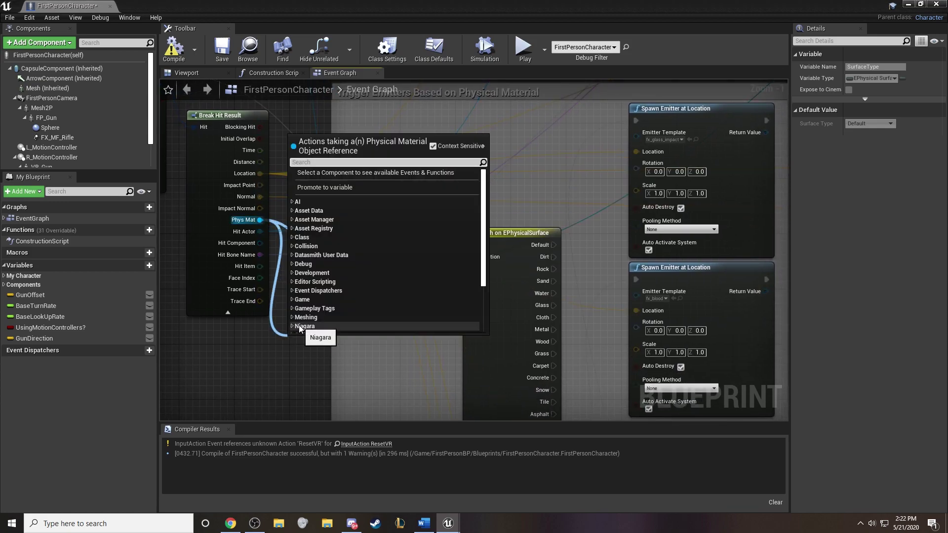
pyautogui.write('switch')
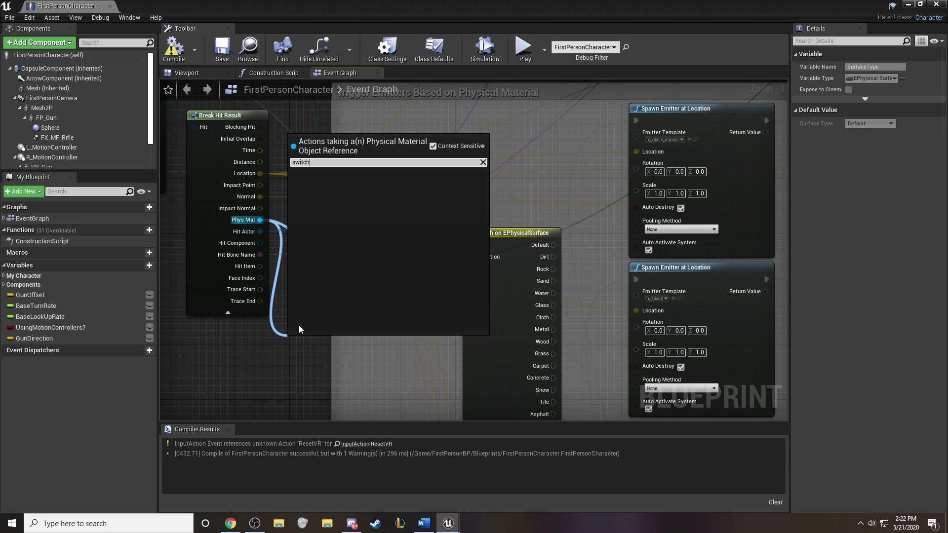
pyautogui.press('BackSpace')
pyautogui.press('BackSpace')
pyautogui.press('BackSpace')
pyautogui.press('BackSpace')
pyautogui.press('BackSpace')
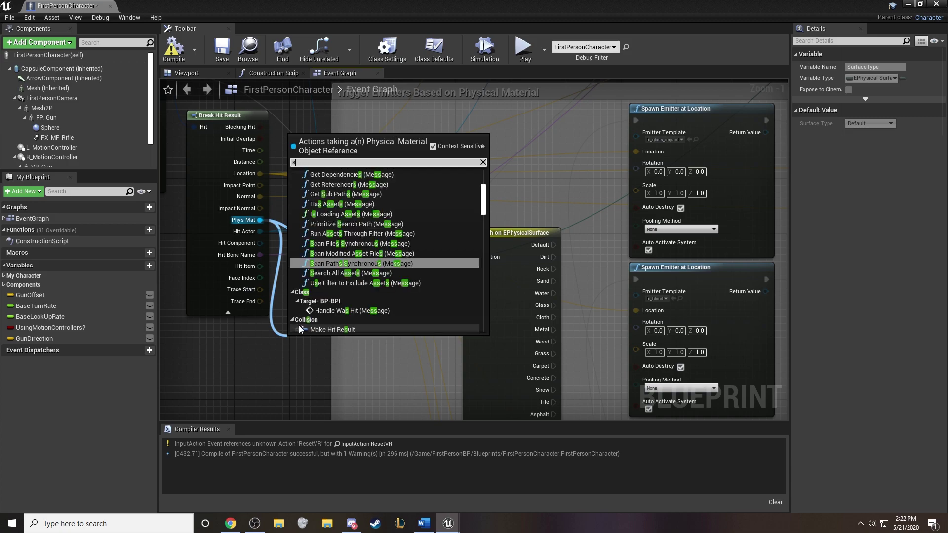
pyautogui.write('physi')
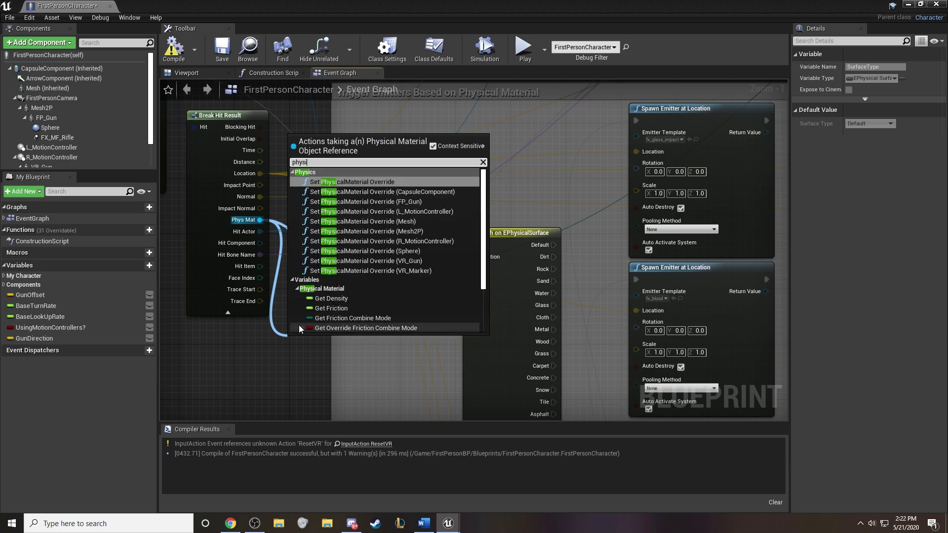
pyautogui.write('cal')
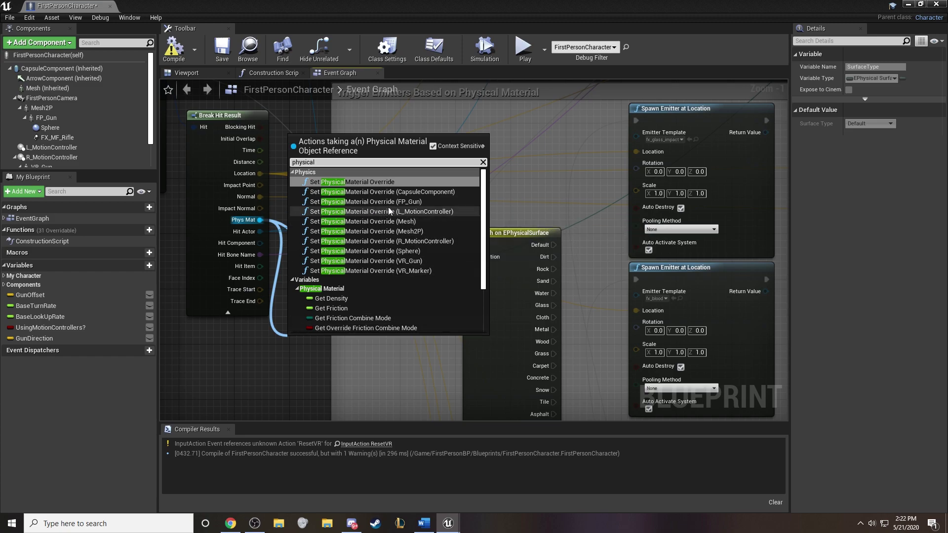
pyautogui.scroll(-3, 398, 208)
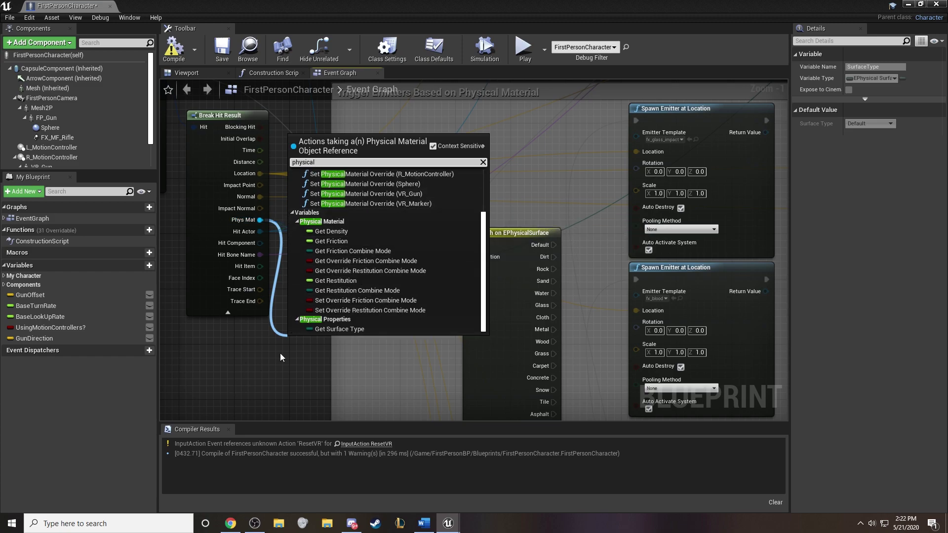
pyautogui.click(326, 329)
pyautogui.moveTo(259, 370); pyautogui.dragTo(221, 353, button='right')
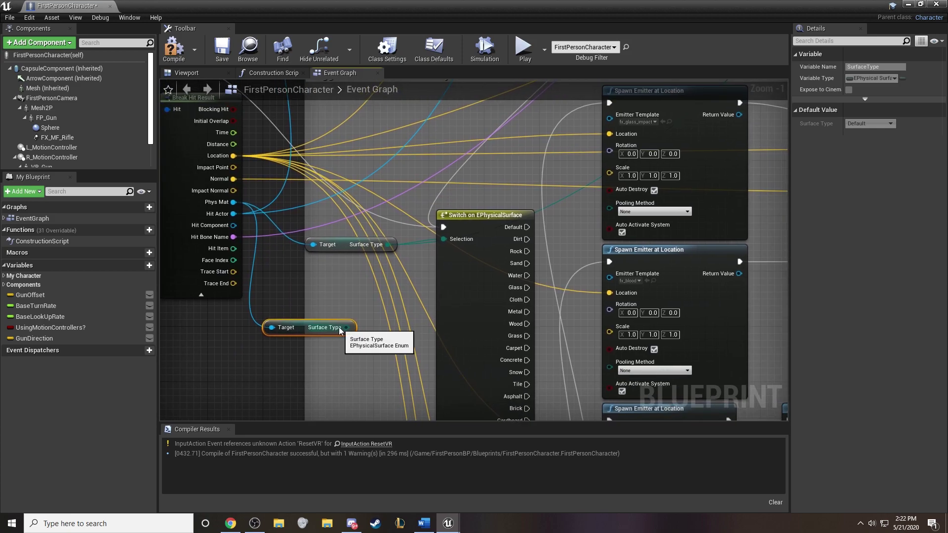
# Add a Switch on EPhysicalSurface node from the second Surface Type output, move both nodes into clear space and expand the switch.
pyautogui.moveTo(340, 330); pyautogui.dragTo(371, 340)
pyautogui.write('switch')
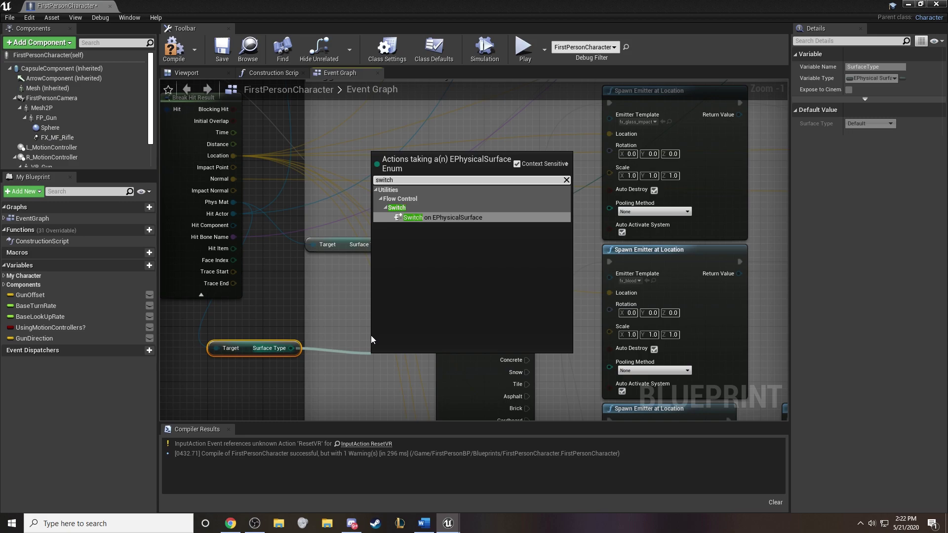
pyautogui.click(431, 217)
pyautogui.moveTo(254, 416); pyautogui.dragTo(329, 368, button='right')
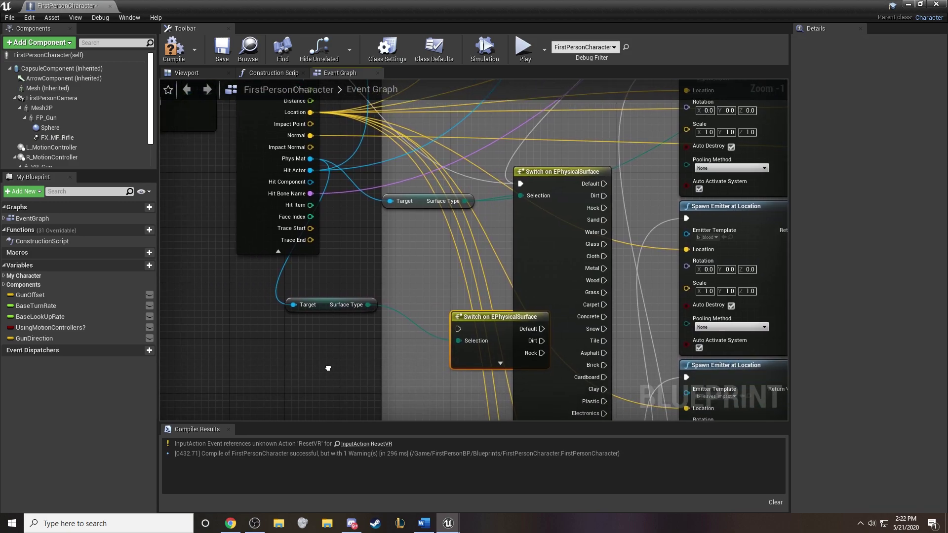
pyautogui.moveTo(330, 303); pyautogui.dragTo(282, 310)
pyautogui.moveTo(452, 313); pyautogui.dragTo(356, 292)
pyautogui.click(408, 339)
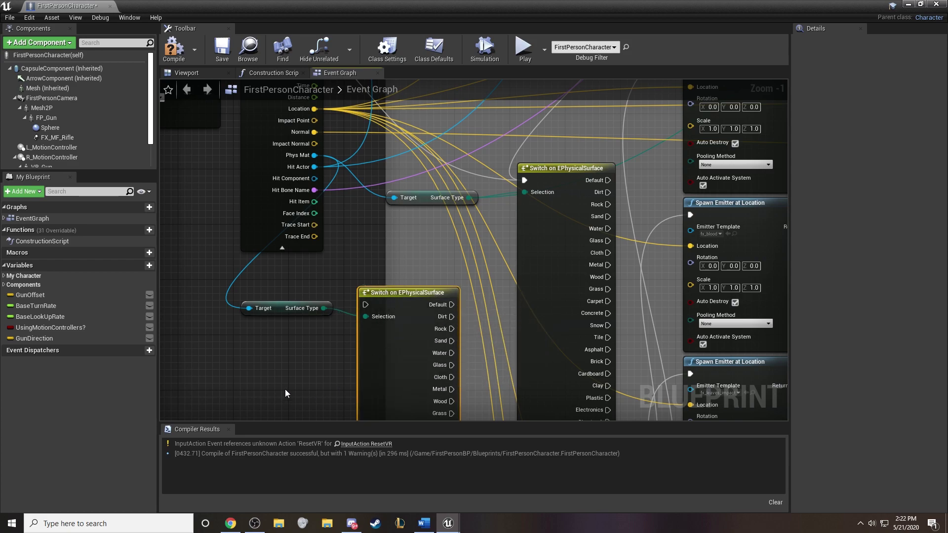
# Inspect the duplicate switch down to its PM Concrete output, and delete it together with the second Surface Type node.
pyautogui.moveTo(286, 393); pyautogui.dragTo(285, 237, button='right')
pyautogui.scroll(-1, 402, 220)
pyautogui.moveTo(402, 221); pyautogui.dragTo(435, 129, button='right')
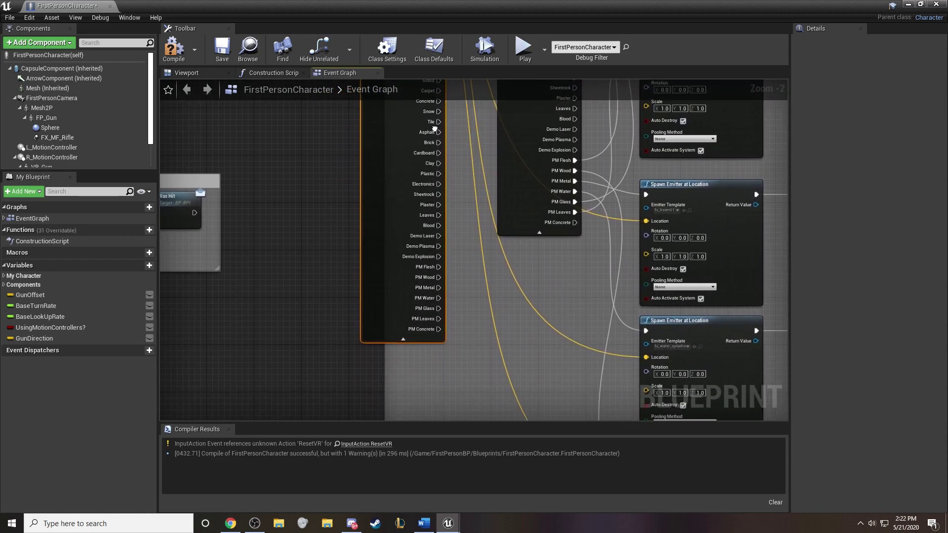
pyautogui.scroll(2, 434, 297)
pyautogui.moveTo(421, 270); pyautogui.dragTo(434, 265, button='right')
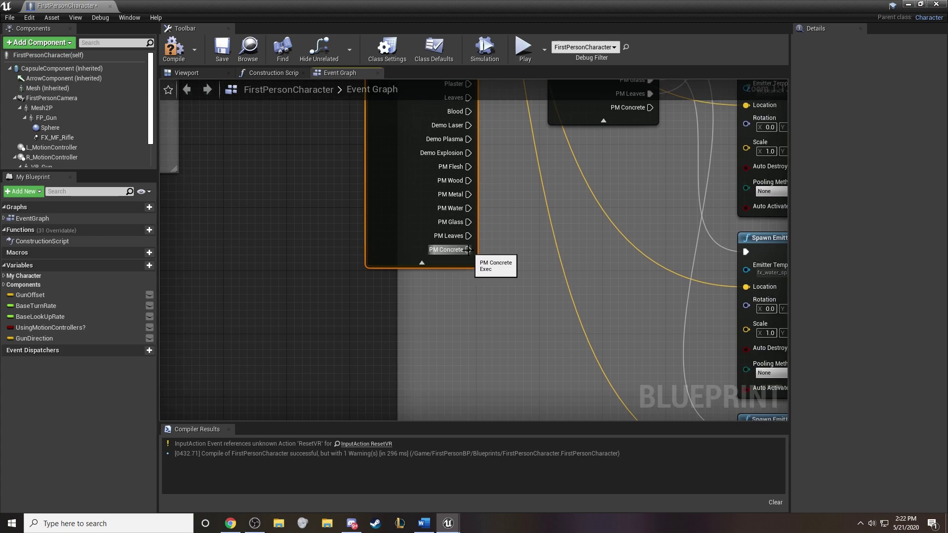
pyautogui.moveTo(367, 126); pyautogui.dragTo(382, 326, button='right')
pyautogui.scroll(-1, 343, 170)
pyautogui.moveTo(342, 169); pyautogui.dragTo(490, 282)
pyautogui.press('Delete')
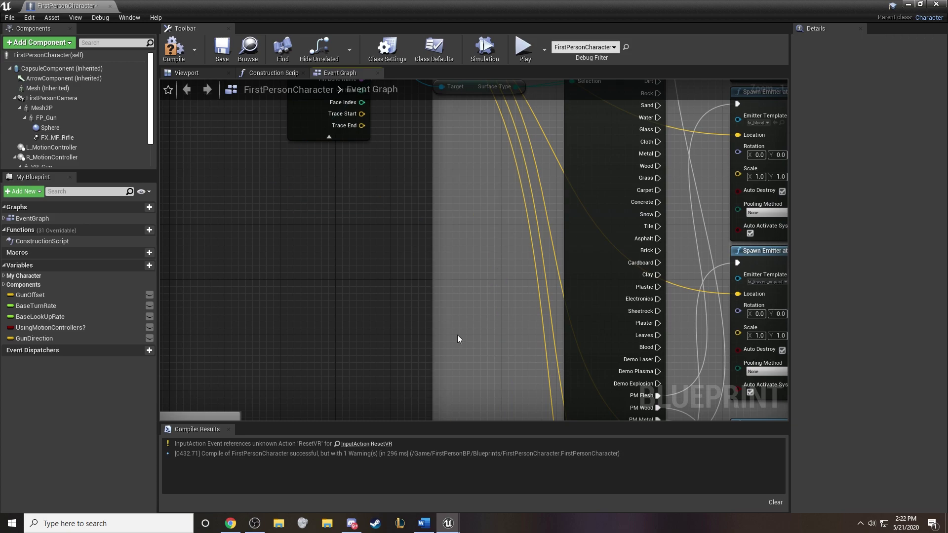
# Add a Spawn Emitter at Location node from the original switch's PM Concrete output, below the emitter comment box.
pyautogui.moveTo(457, 335); pyautogui.dragTo(389, 414, button='right')
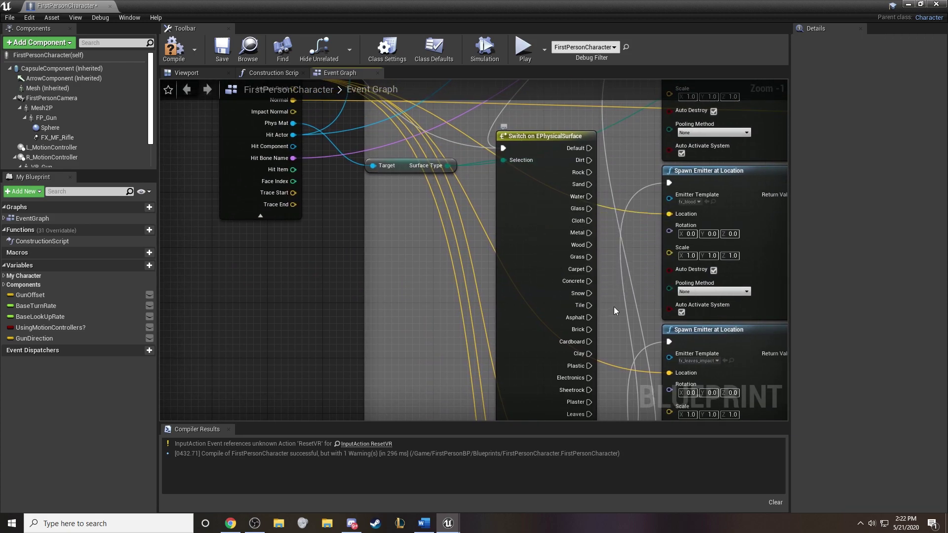
pyautogui.moveTo(531, 218); pyautogui.dragTo(459, 82, button='right')
pyautogui.moveTo(510, 168); pyautogui.dragTo(469, 158, button='right')
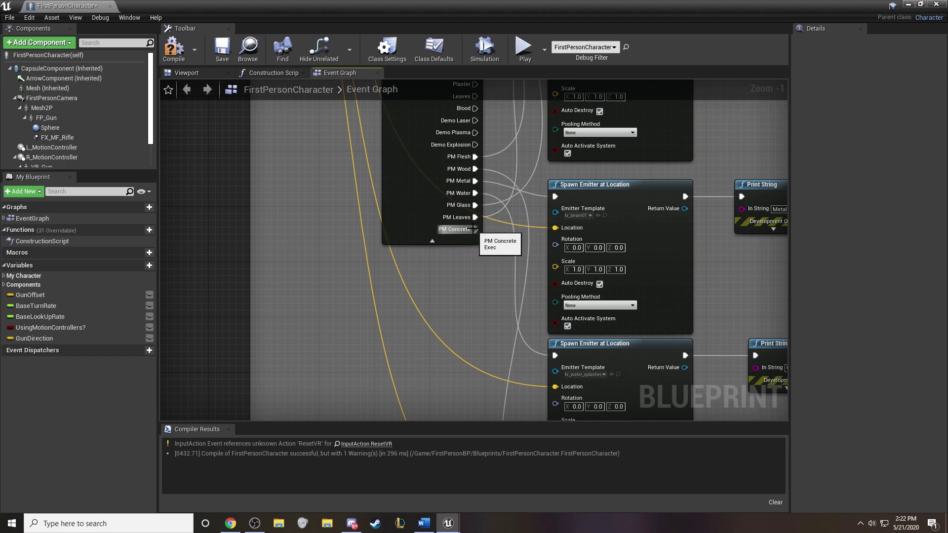
pyautogui.moveTo(475, 230); pyautogui.dragTo(555, 299)
pyautogui.write('spawn')
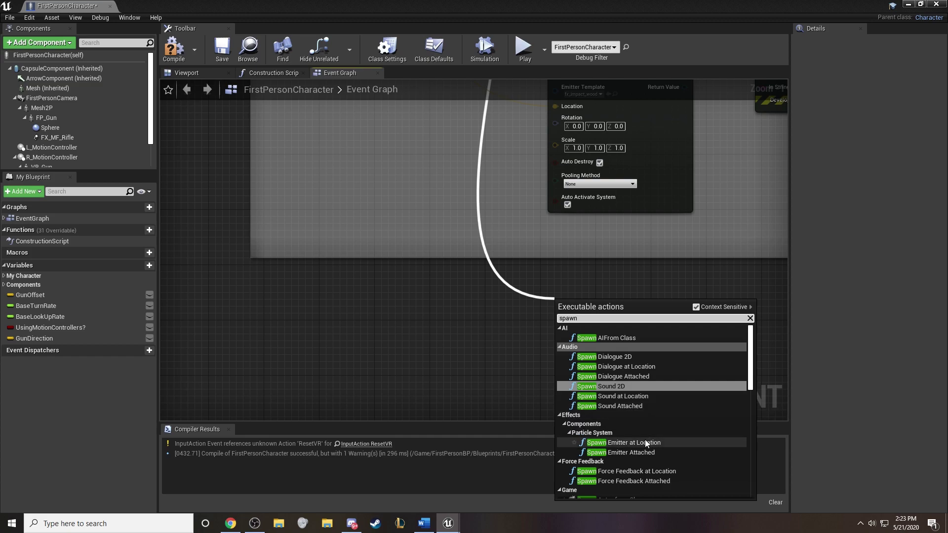
pyautogui.click(645, 443)
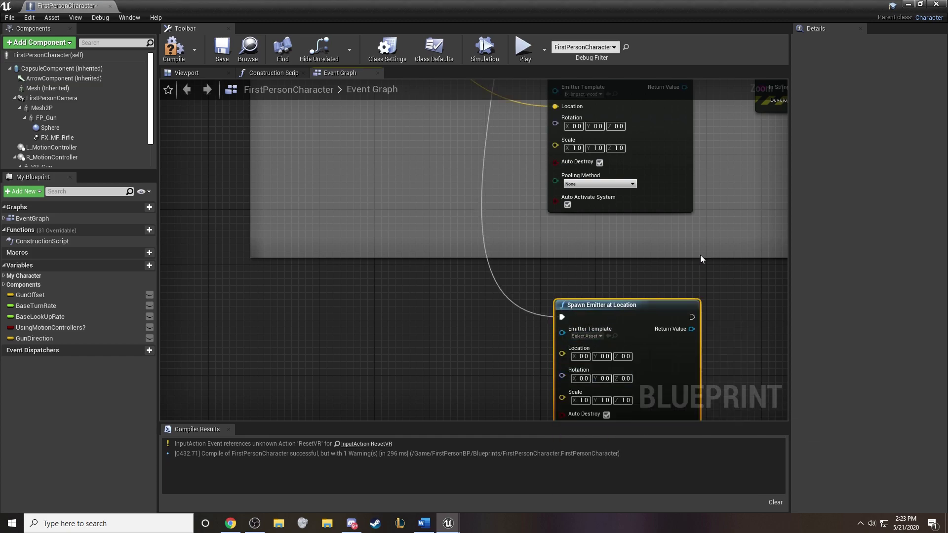
pyautogui.moveTo(698, 244); pyautogui.dragTo(642, 209, button='right')
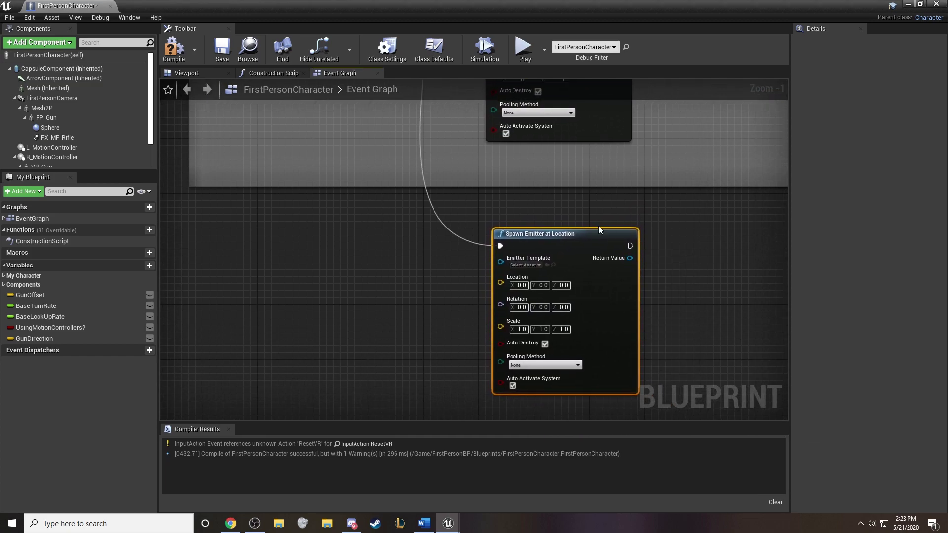
# Set the new Spawn Emitter at Location node's template to P_Explosion and move the node up closer to the comment box.
pyautogui.click(524, 265)
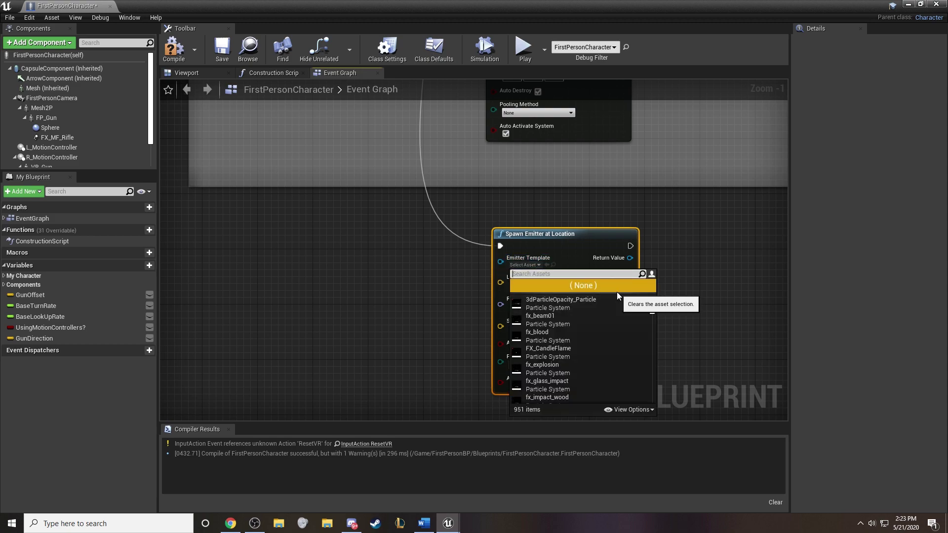
pyautogui.write('explo')
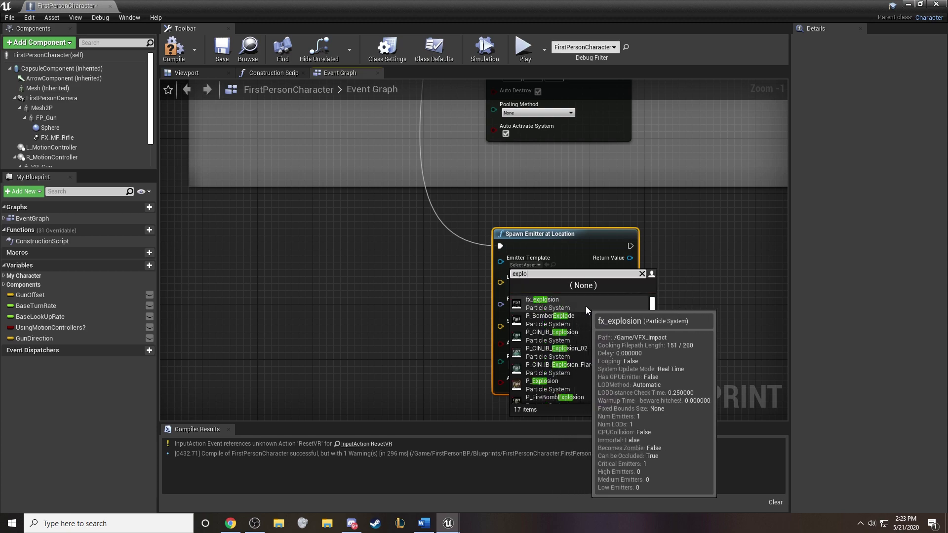
pyautogui.moveTo(575, 385)
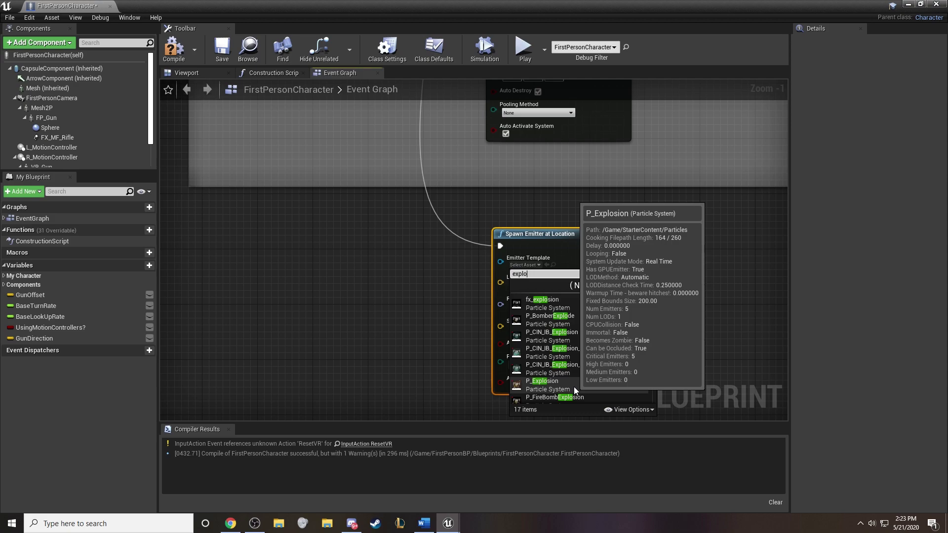
pyautogui.click(574, 387)
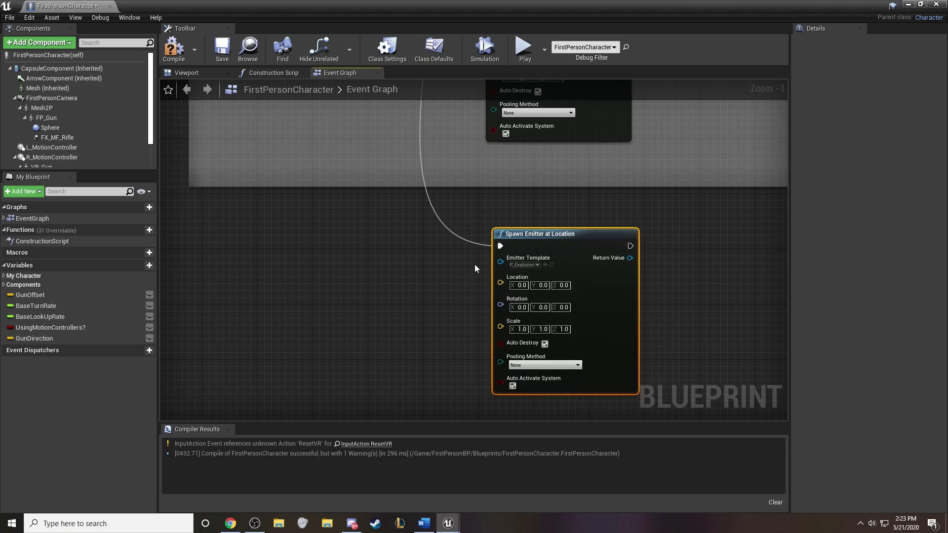
pyautogui.moveTo(555, 234); pyautogui.dragTo(555, 204)
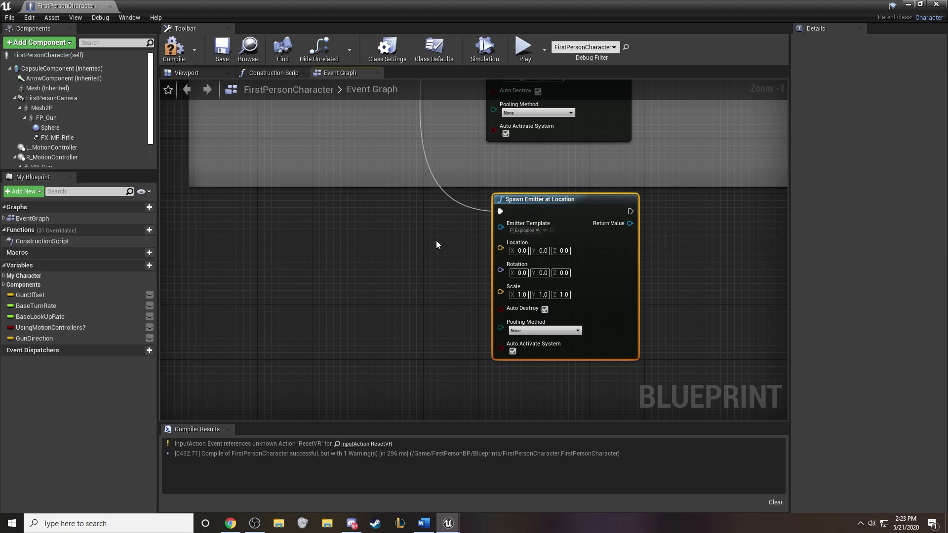
# Connect the hit location output to the concrete emitter's Location input and place the node directly below the wood impact emitter.
pyautogui.scroll(-2, 464, 261)
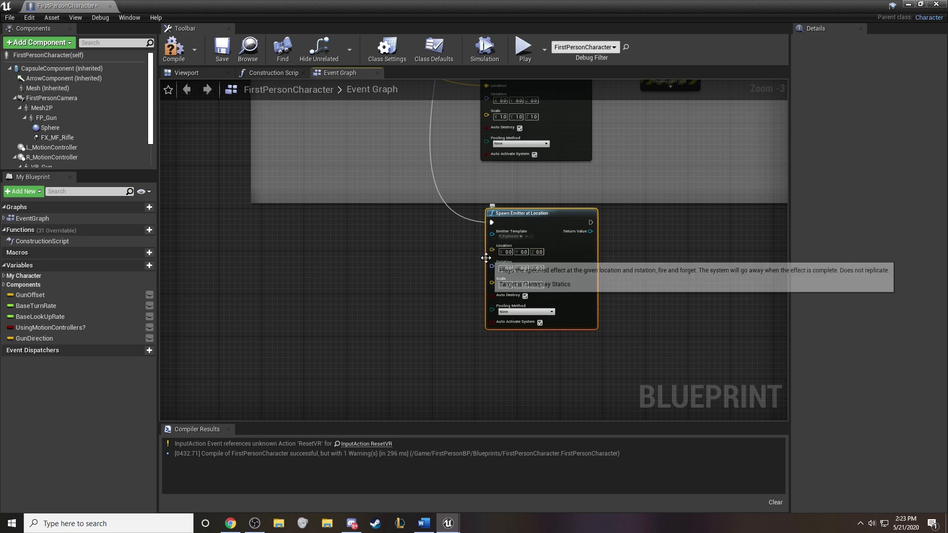
pyautogui.moveTo(493, 222); pyautogui.dragTo(493, 420, button='right')
pyautogui.moveTo(231, 113); pyautogui.dragTo(513, 298)
pyautogui.moveTo(543, 410); pyautogui.dragTo(455, 67, button='right')
pyautogui.moveTo(541, 259); pyautogui.dragTo(340, 246, button='right')
pyautogui.click(563, 309)
pyautogui.moveTo(564, 309); pyautogui.dragTo(553, 277)
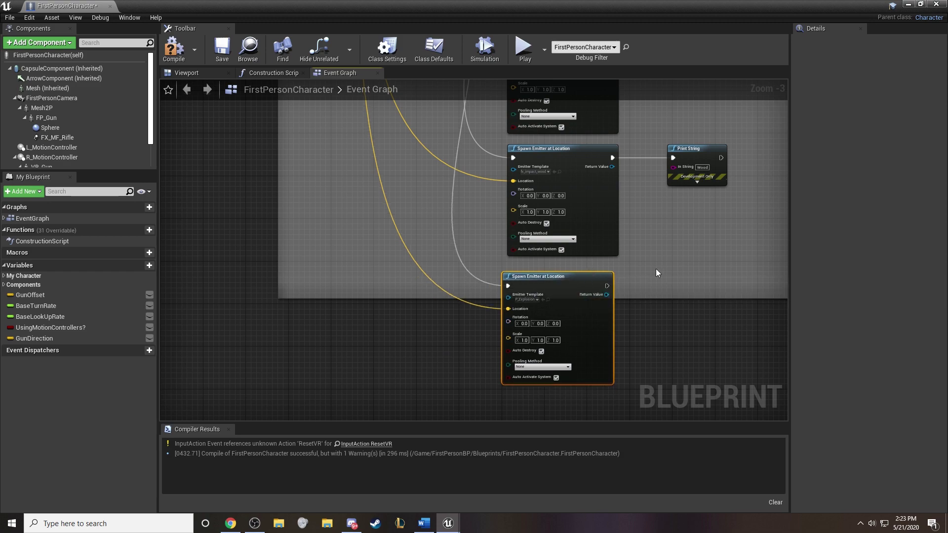
# Add a Print String node from the concrete emitter's execution output and align it beneath the wood Print String.
pyautogui.moveTo(648, 206); pyautogui.dragTo(655, 494, button='right')
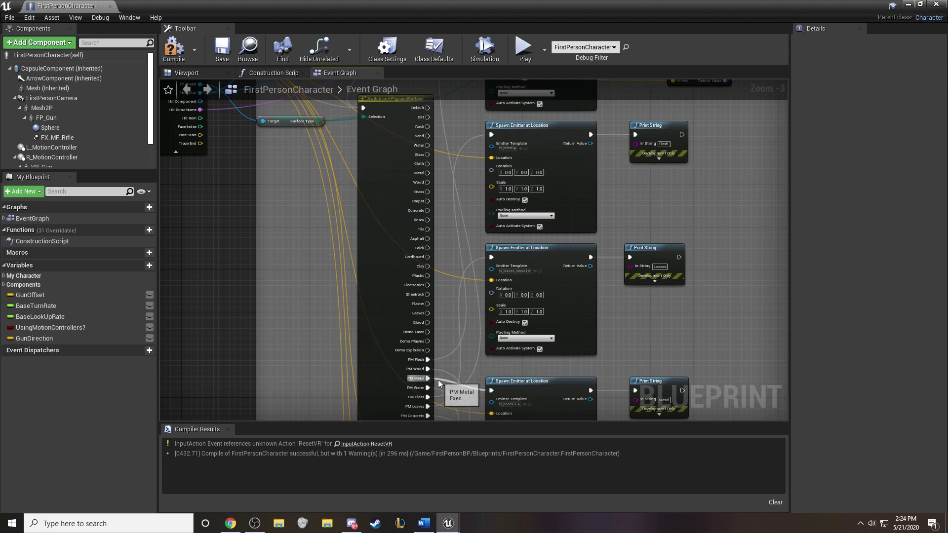
pyautogui.moveTo(468, 378); pyautogui.dragTo(472, 212, button='right')
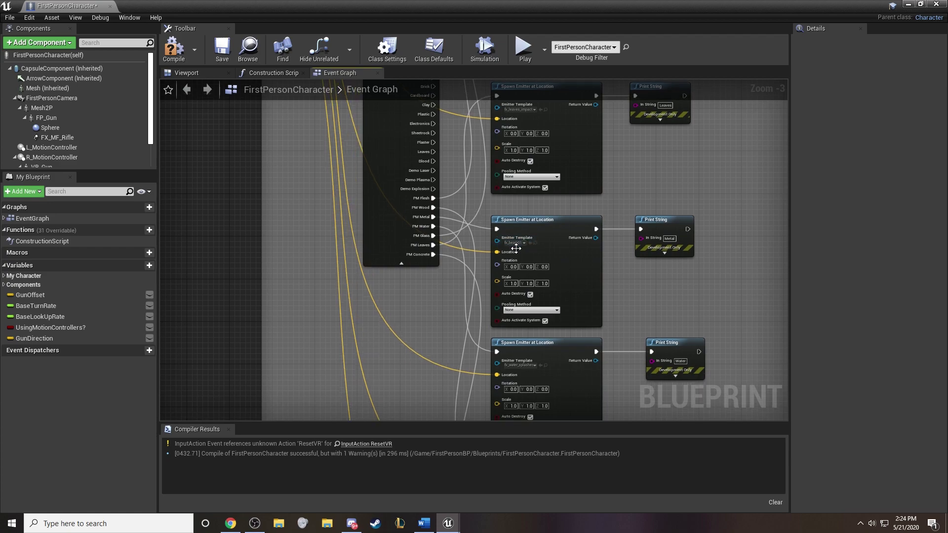
pyautogui.moveTo(526, 118); pyautogui.dragTo(520, 208, button='right')
pyautogui.moveTo(613, 300); pyautogui.dragTo(603, 203, button='right')
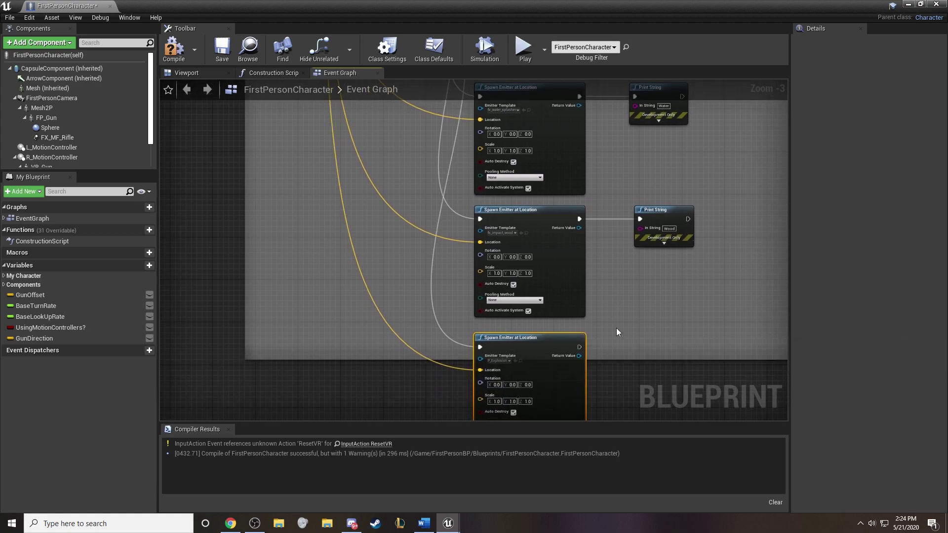
pyautogui.moveTo(616, 330); pyautogui.dragTo(567, 299, button='right')
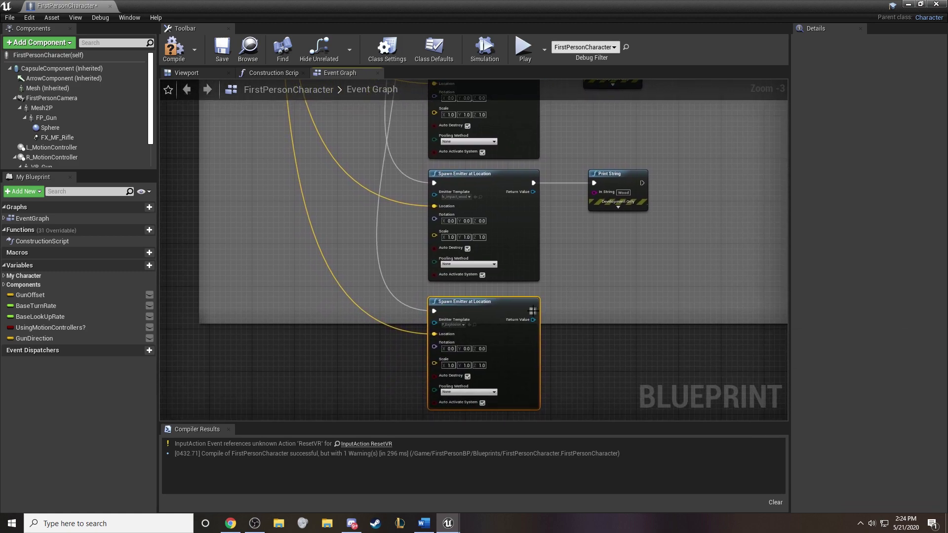
pyautogui.moveTo(532, 310); pyautogui.dragTo(591, 307)
pyautogui.write('print')
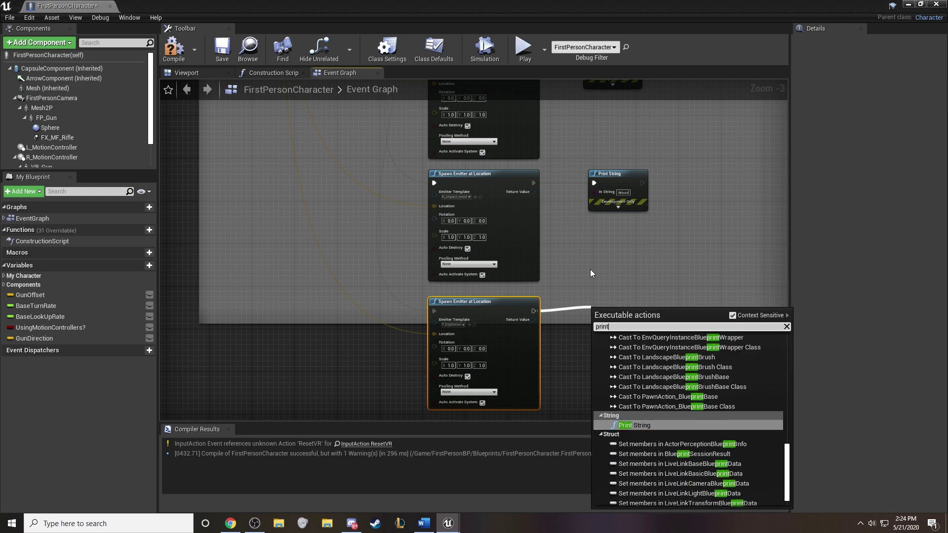
pyautogui.click(631, 424)
pyautogui.moveTo(617, 309); pyautogui.dragTo(611, 301)
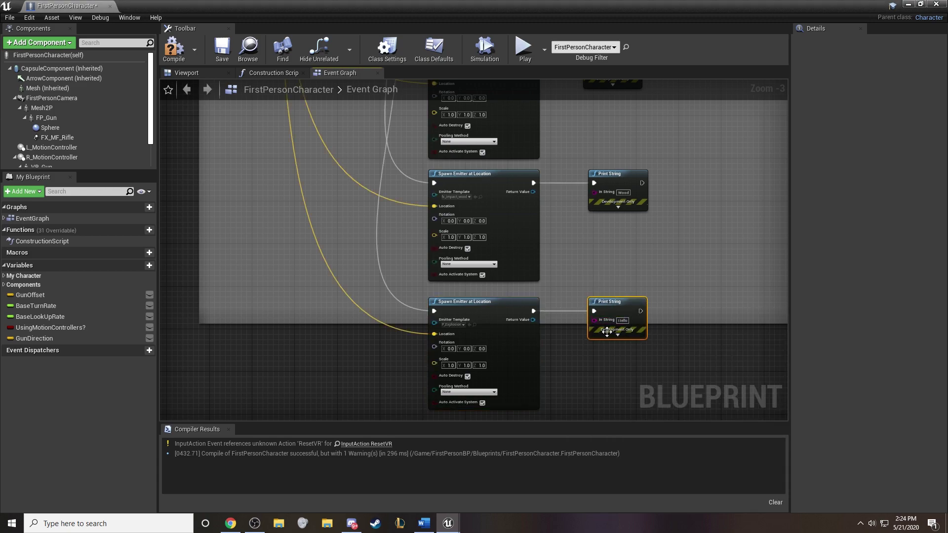
# Set the new Print String's text to Concrete, compile and save the blueprint, and return to the level.
pyautogui.click(623, 320)
pyautogui.write('Concrete')
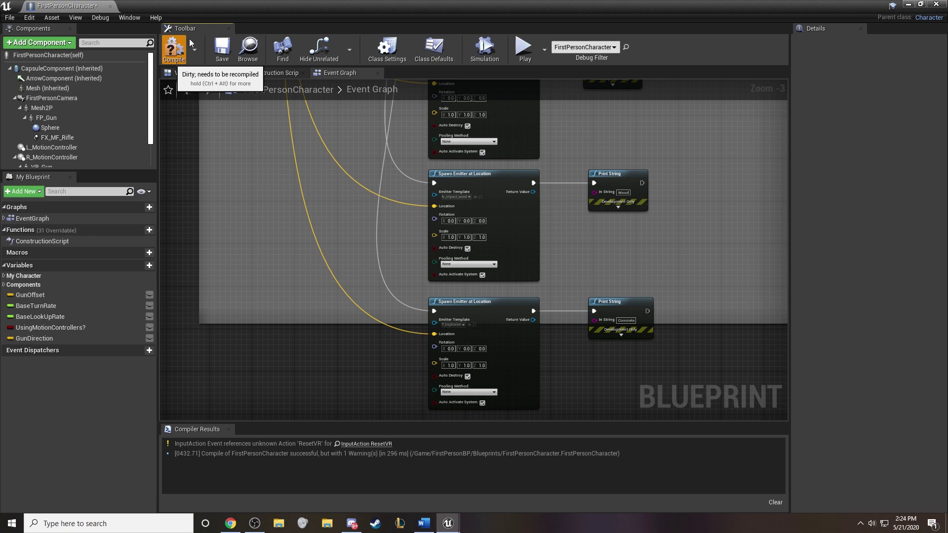
pyautogui.click(223, 52)
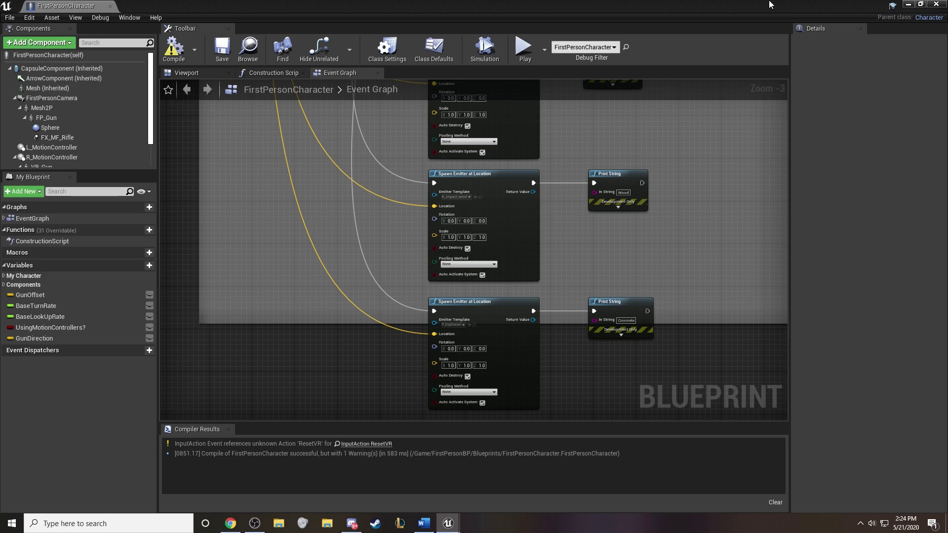
pyautogui.click(910, 4)
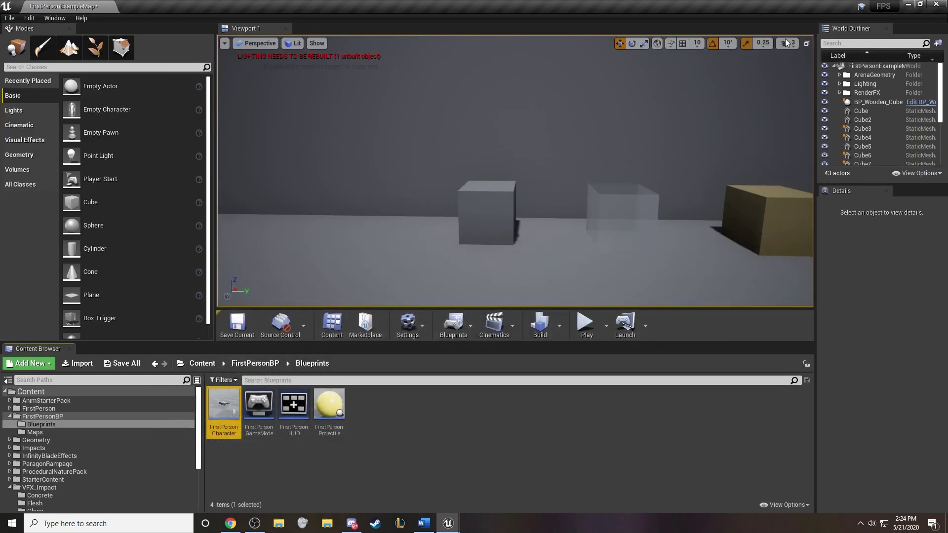
# Play-test the level by walking up to the grey concrete cube and firing at it several times, and end the test.
pyautogui.click(585, 326)
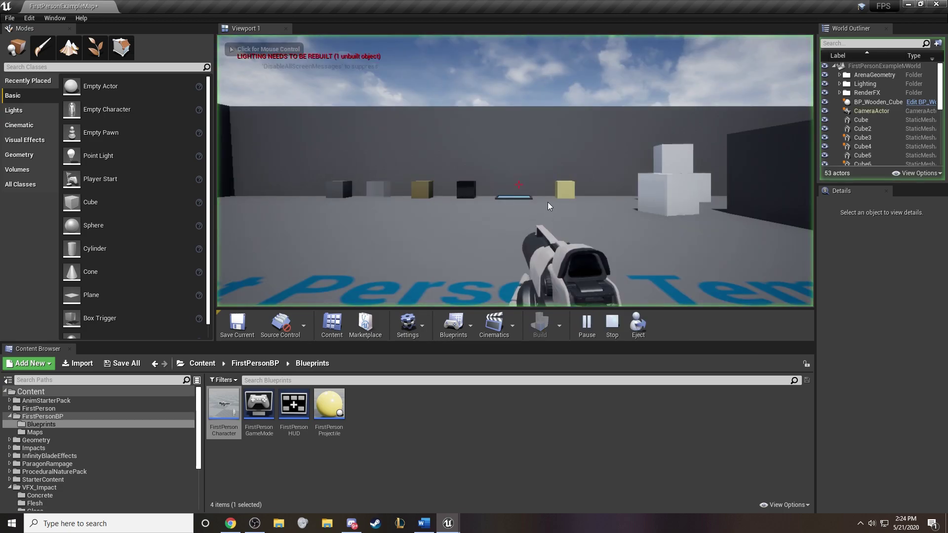
pyautogui.press('w')
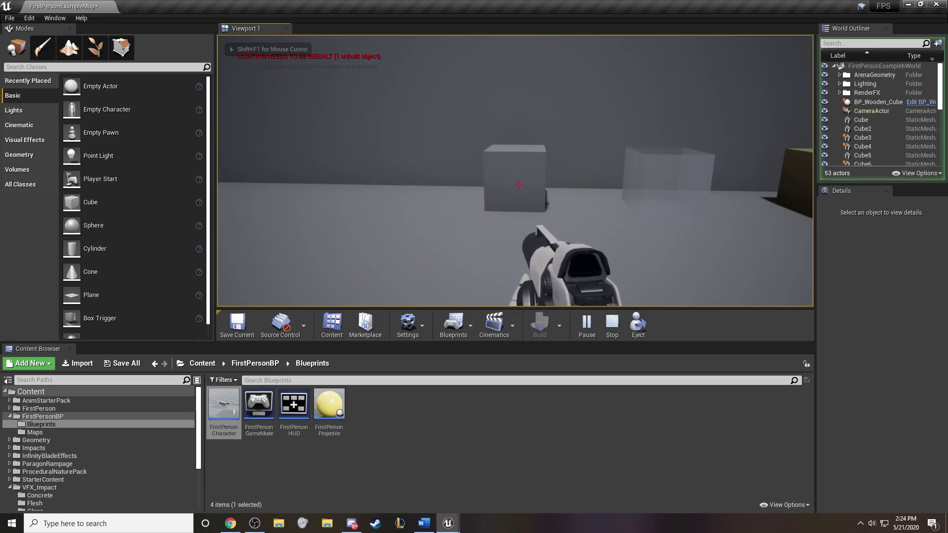
pyautogui.click(519, 184)
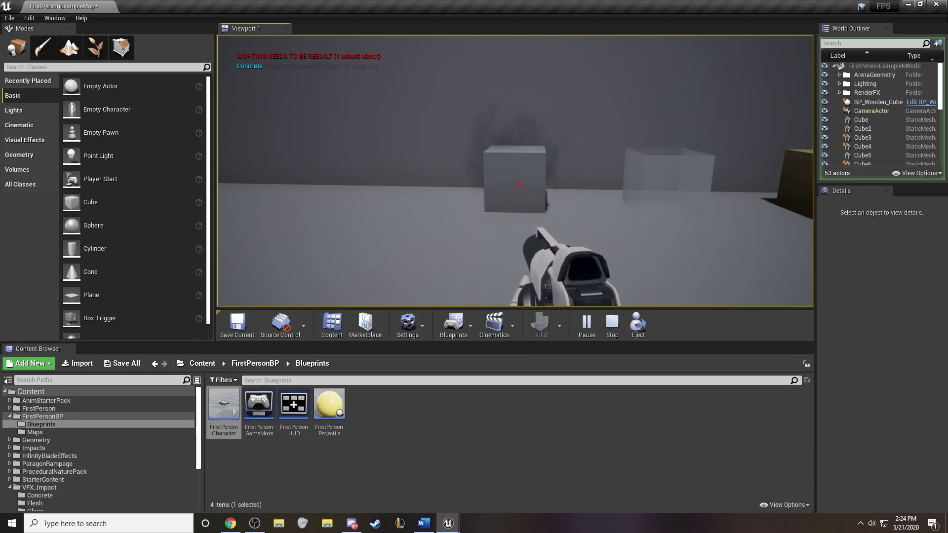
pyautogui.click(519, 184)
pyautogui.click(519, 184)
pyautogui.click(519, 184)
pyautogui.click(520, 184)
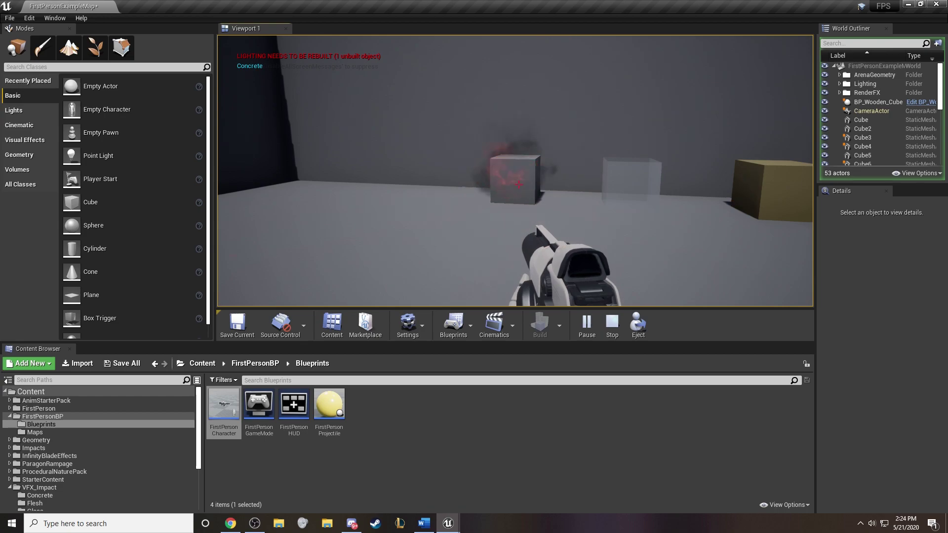
pyautogui.click(519, 184)
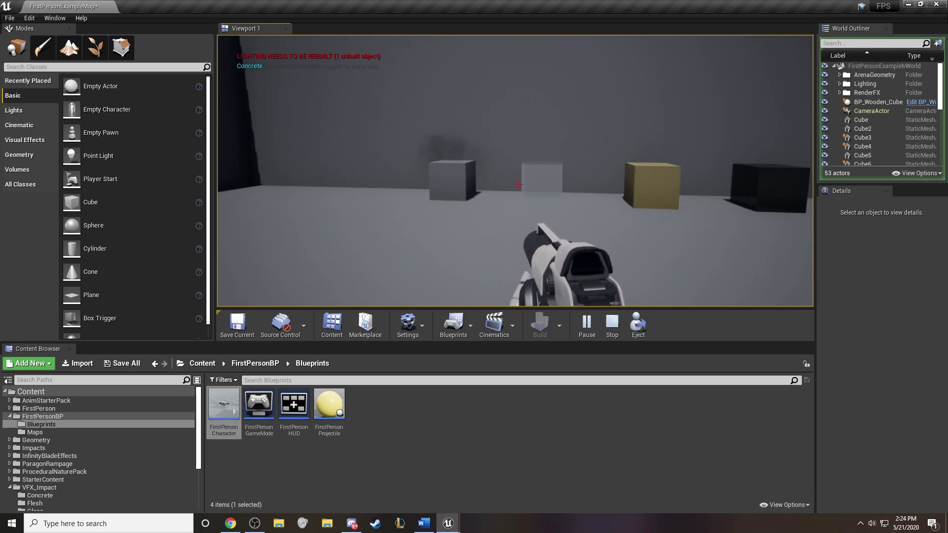
pyautogui.press('s')
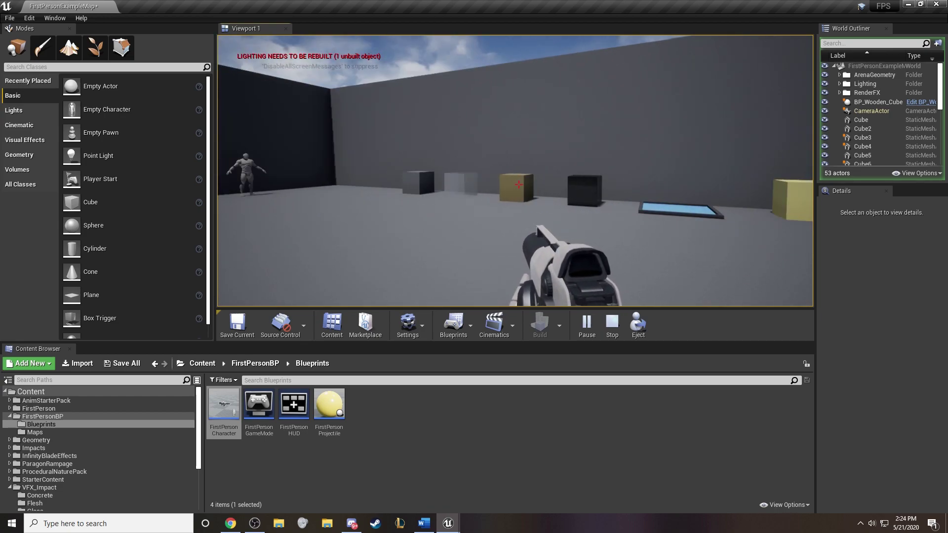
pyautogui.press('Escape')
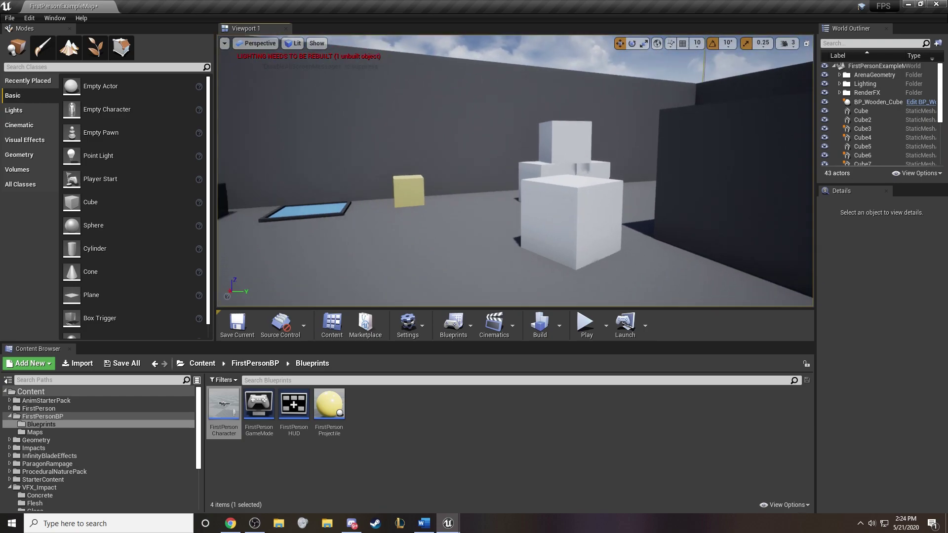
# Apply the fxm_concrete material from VFX_Impact/Concrete to the large white cube in front of the stack and save the level.
pyautogui.moveTo(437, 149)
pyautogui.mouseDown()
pyautogui.moveTo(460, 173)
pyautogui.moveTo(437, 148)
pyautogui.mouseUp()
pyautogui.click(469, 166)
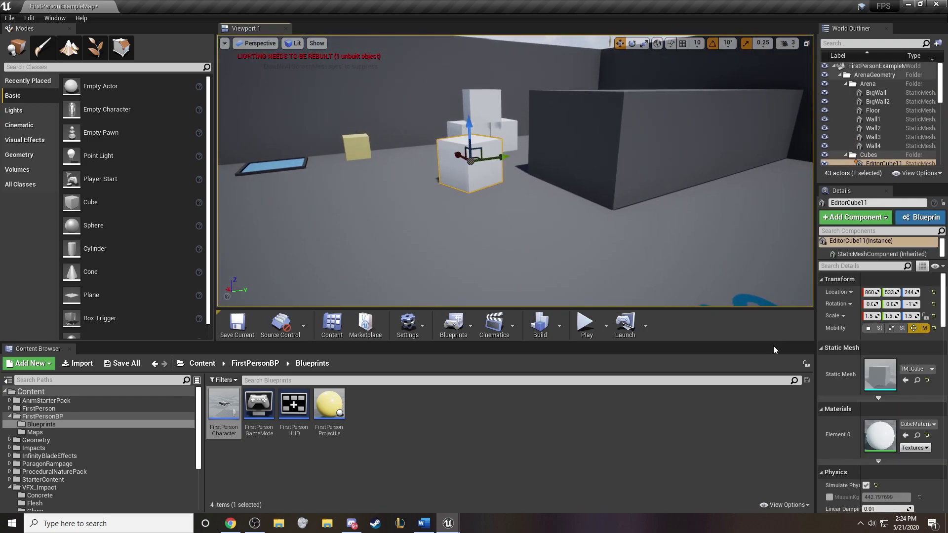
pyautogui.scroll(-2, 49, 448)
pyautogui.scroll(-3, 47, 462)
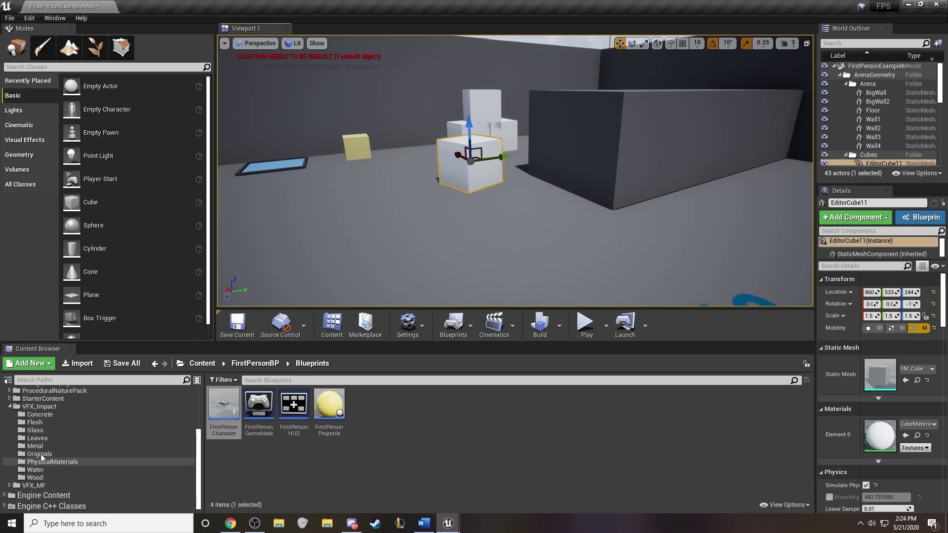
pyautogui.click(40, 414)
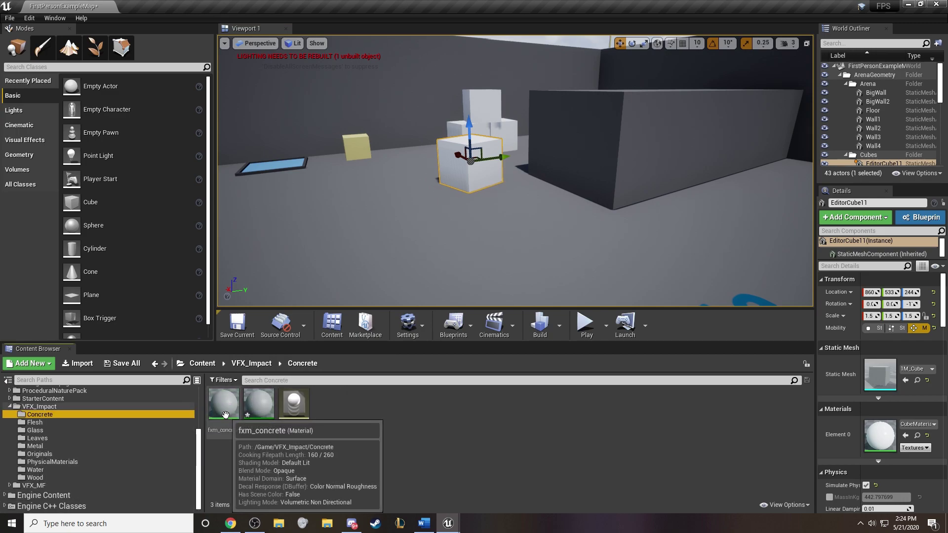
pyautogui.click(223, 404)
pyautogui.click(906, 436)
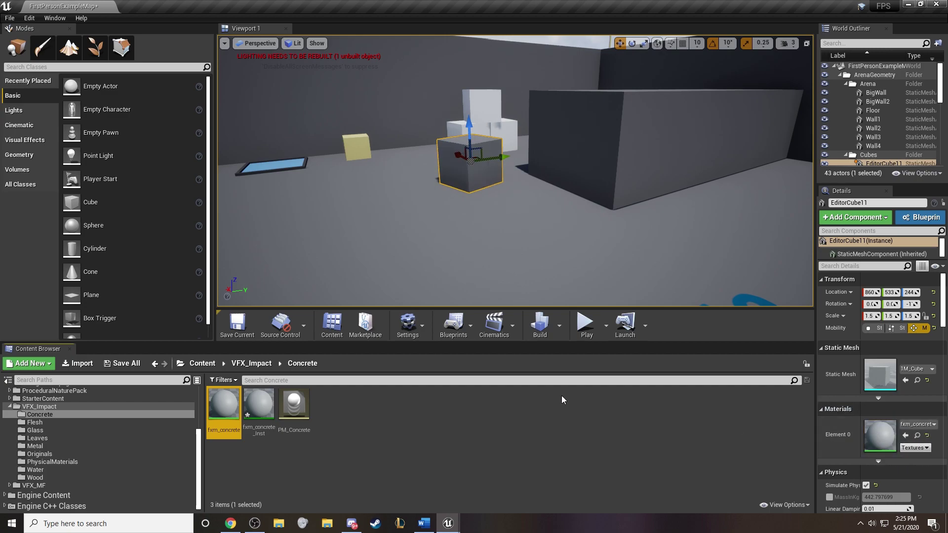
pyautogui.click(238, 326)
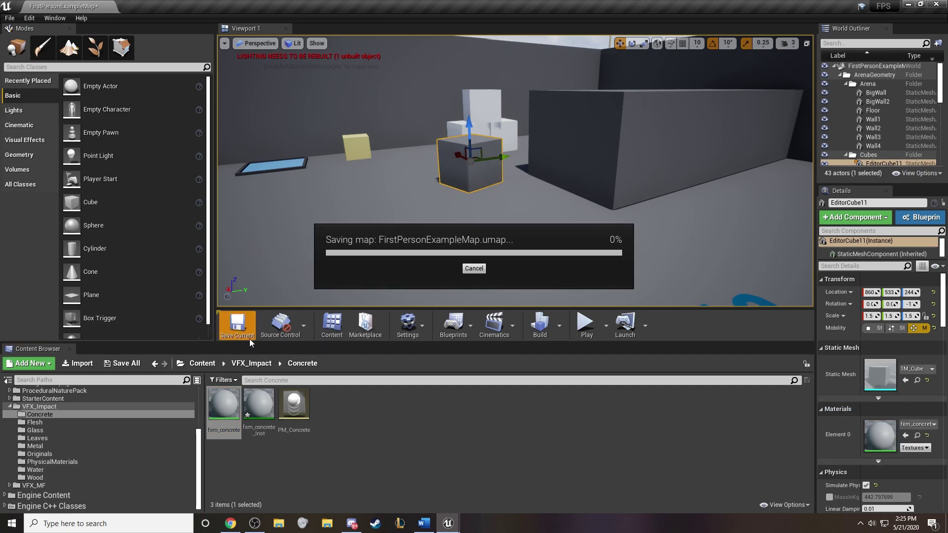
# Play-test the level by firing at the newly concrete cube, the grey test cube and the glass cube, and end the test.
pyautogui.click(586, 325)
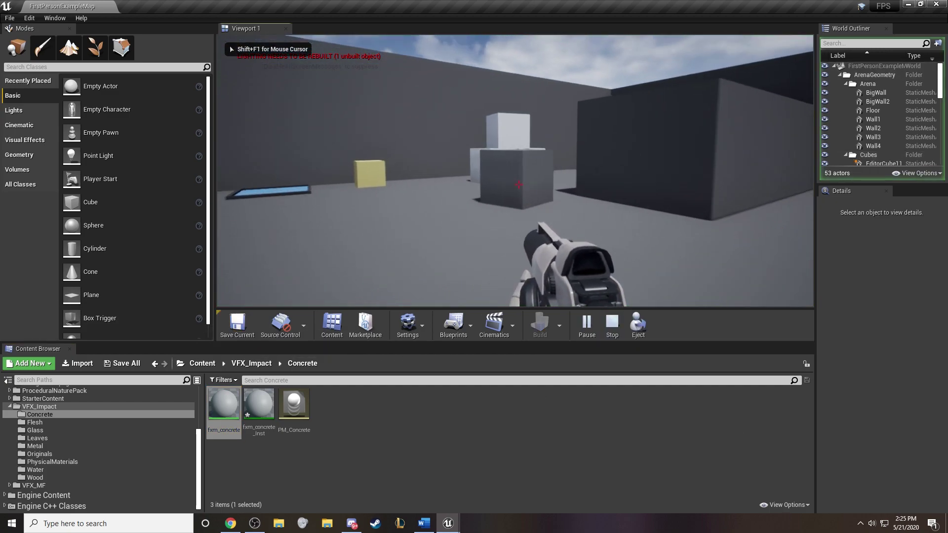
pyautogui.click(519, 185)
pyautogui.click(519, 185)
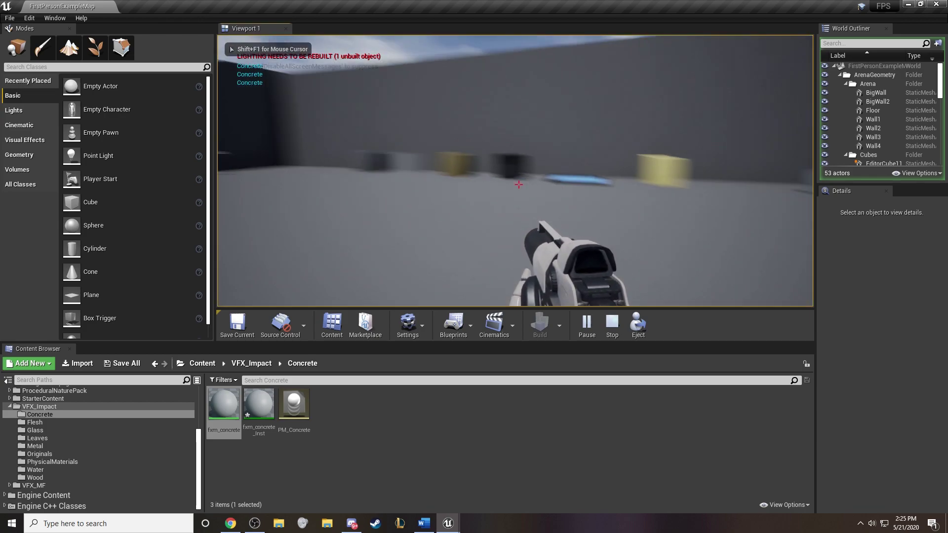
pyautogui.click(519, 185)
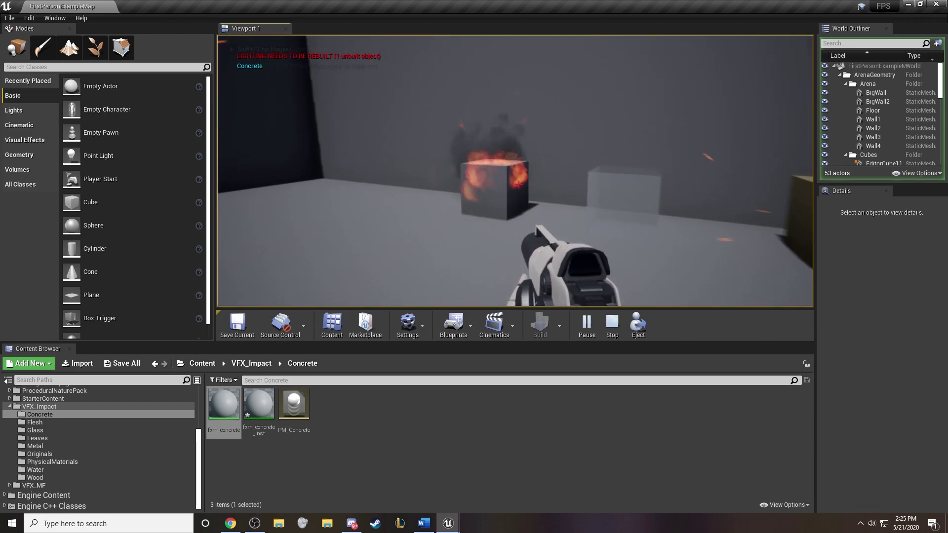
pyautogui.click(518, 185)
pyautogui.click(519, 185)
pyautogui.click(518, 185)
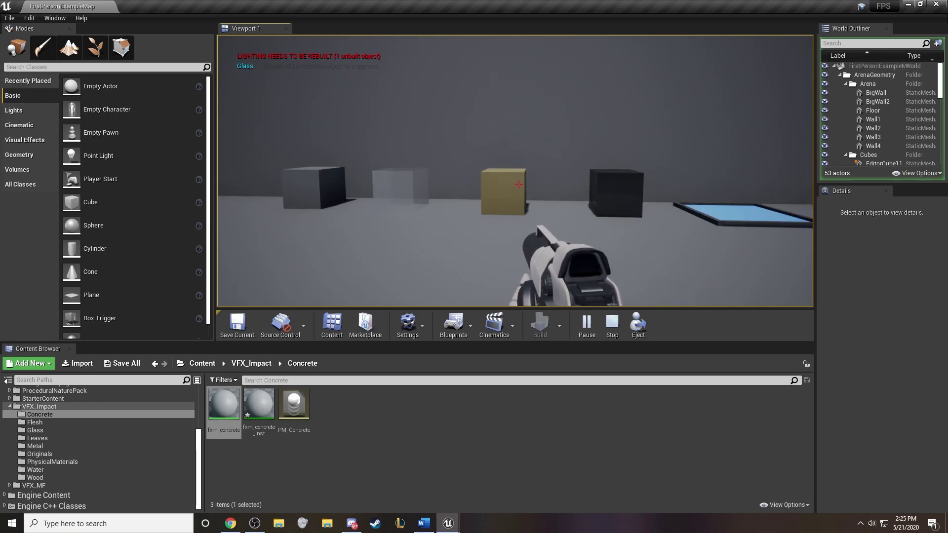
pyautogui.press('Escape')
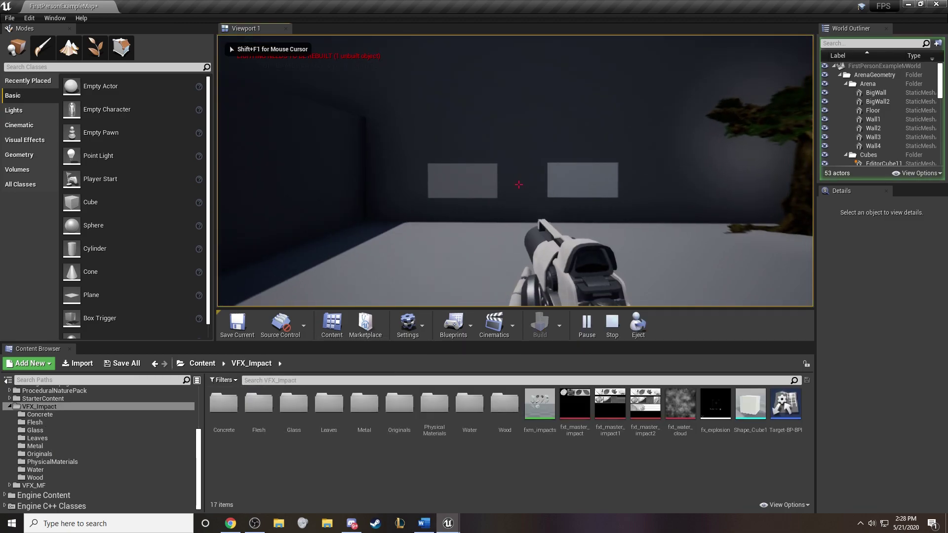
# Walk up to the glass panels by the back wall in the play-test and fire several shots at the glass.
pyautogui.press('w')
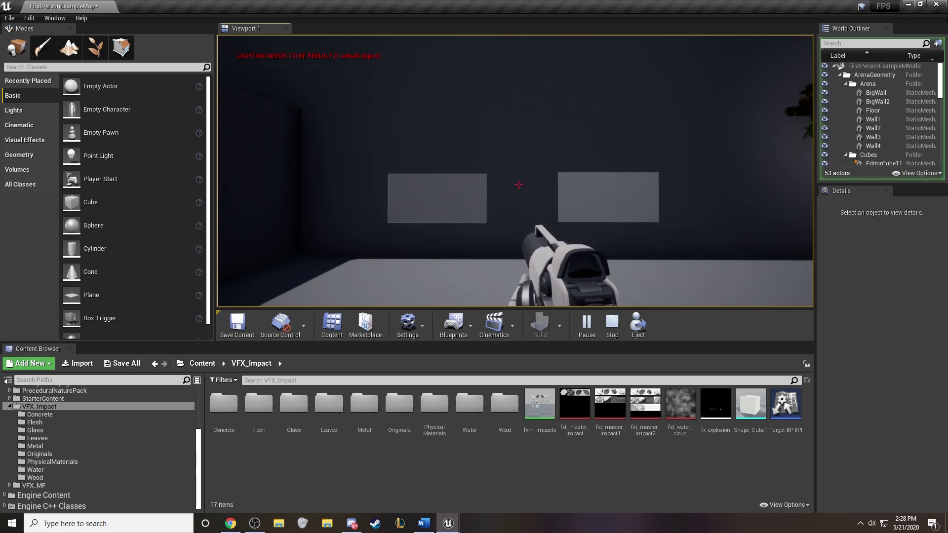
pyautogui.press('w')
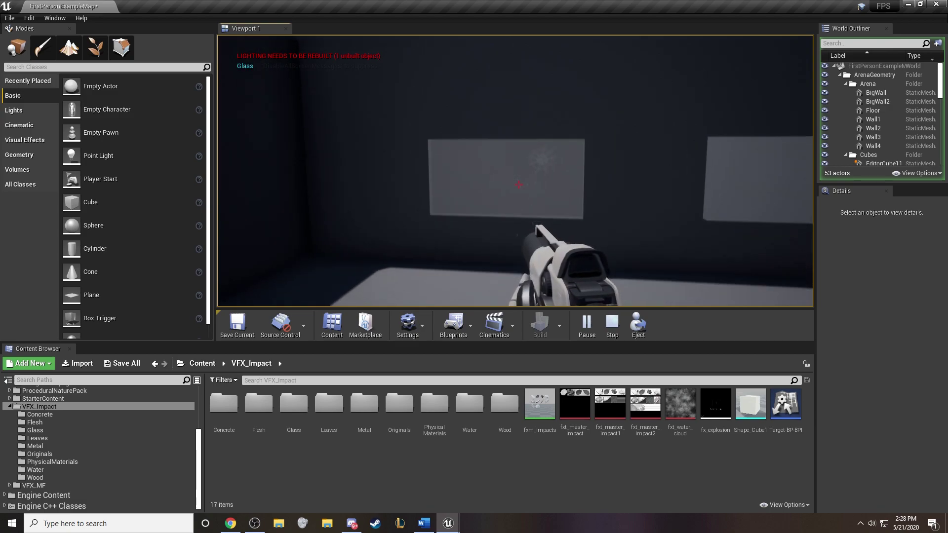
pyautogui.press('w')
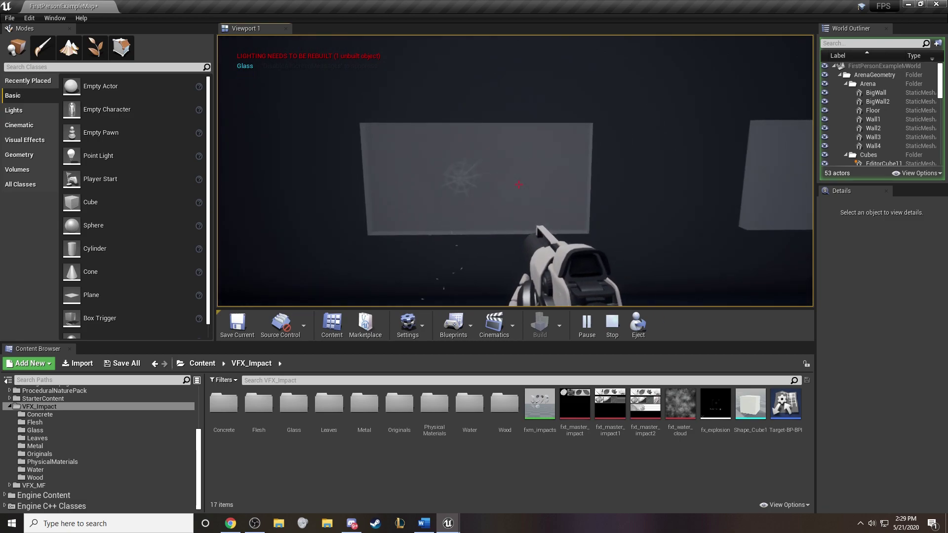
pyautogui.click(519, 184)
pyautogui.click(518, 185)
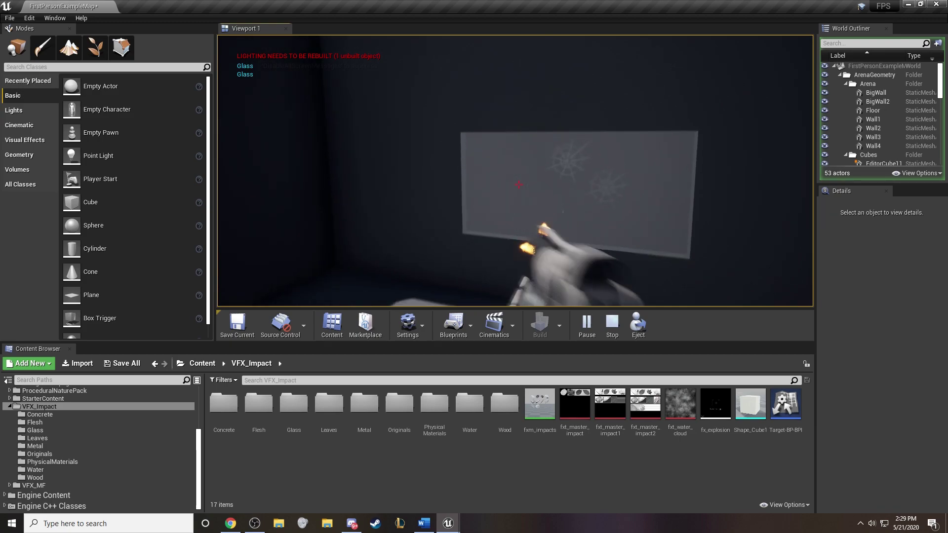
pyautogui.click(519, 184)
pyautogui.click(518, 185)
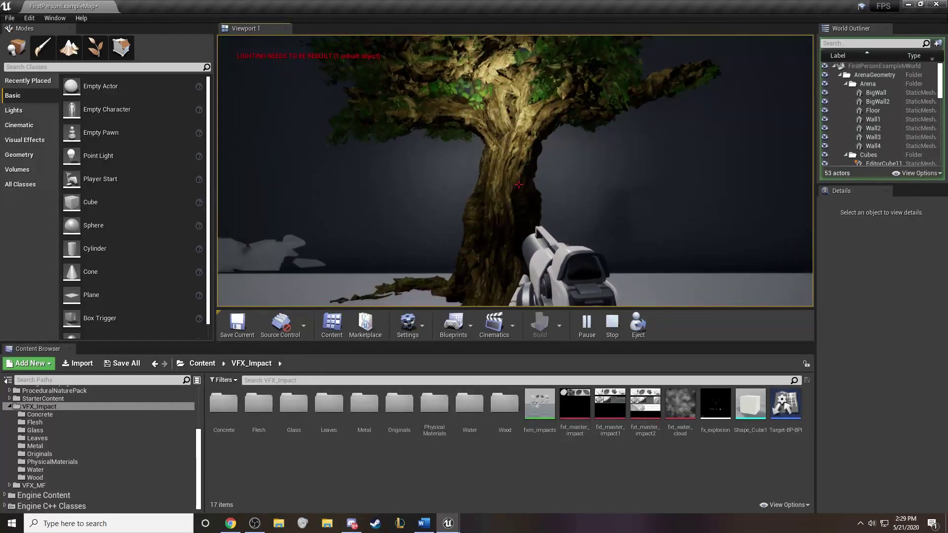
# Fire repeatedly at the tree's trunk and up into its foliage to test the wood and leaf impact effects.
pyautogui.click(519, 185)
pyautogui.click(518, 185)
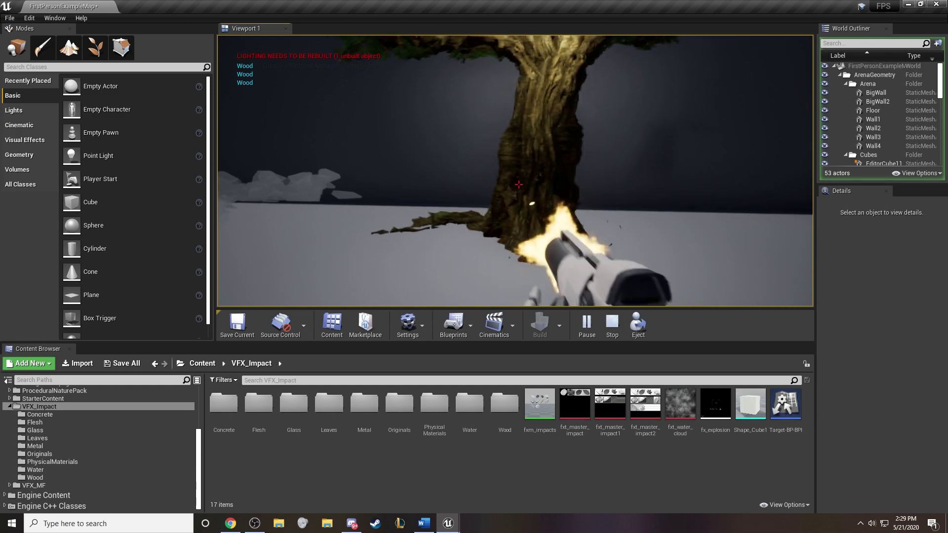
pyautogui.click(518, 184)
pyautogui.click(519, 184)
pyautogui.click(519, 184)
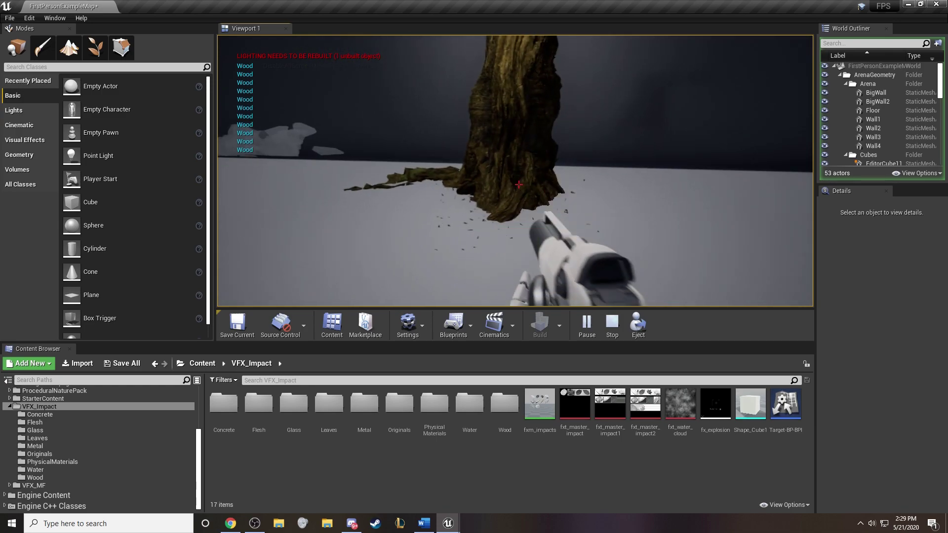
pyautogui.click(519, 185)
pyautogui.click(519, 185)
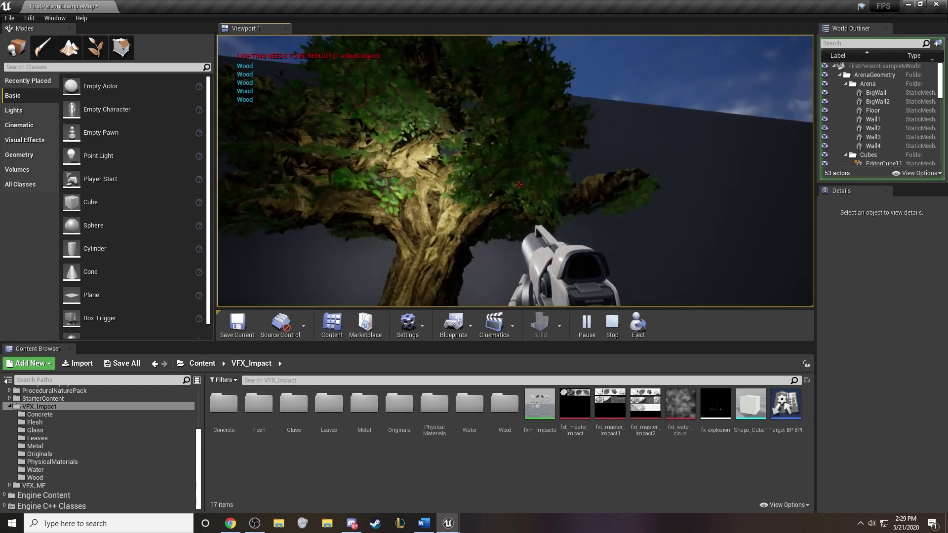
pyautogui.click(519, 184)
pyautogui.click(519, 184)
pyautogui.click(519, 184)
pyautogui.click(519, 184)
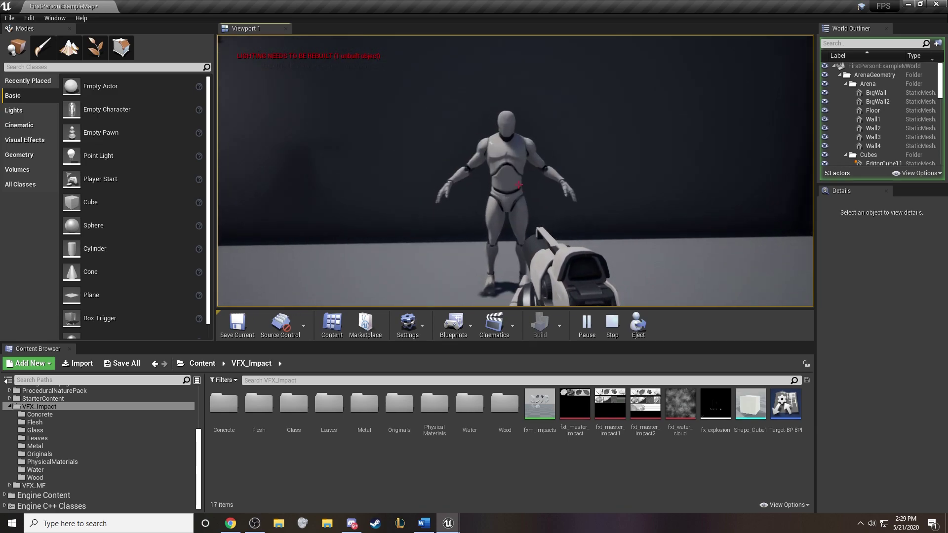
# Shoot the mannequin several times, including once it is on the floor, to test the flesh impact, and end the play-test.
pyautogui.click(519, 184)
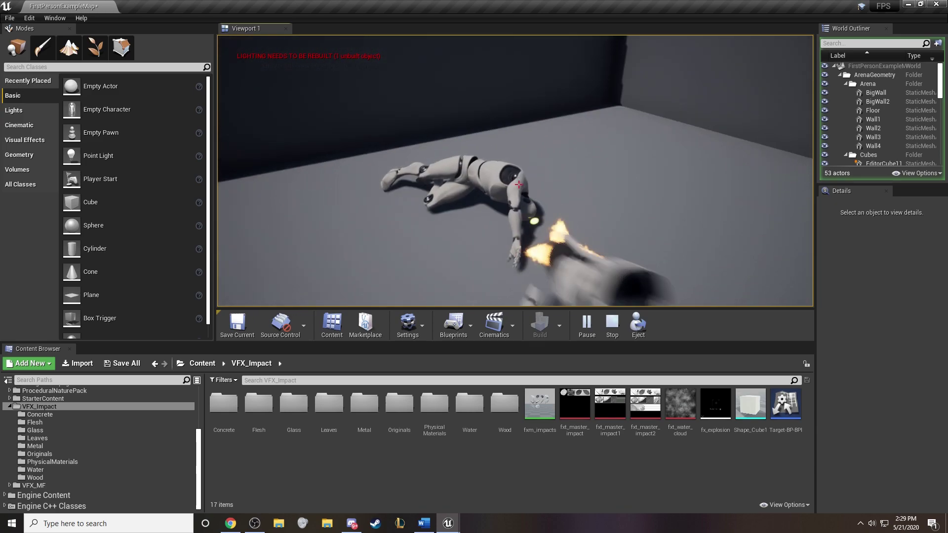
pyautogui.click(519, 184)
pyautogui.click(518, 184)
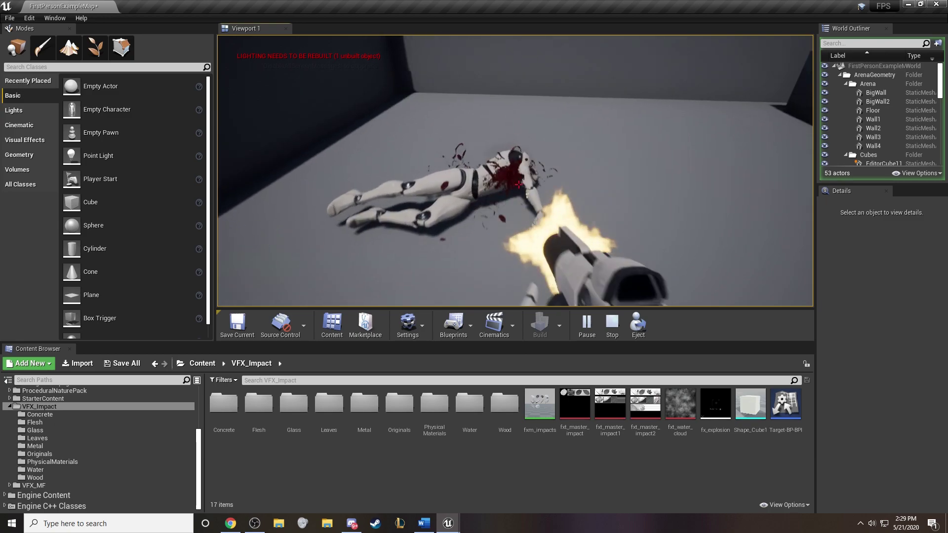
pyautogui.click(518, 184)
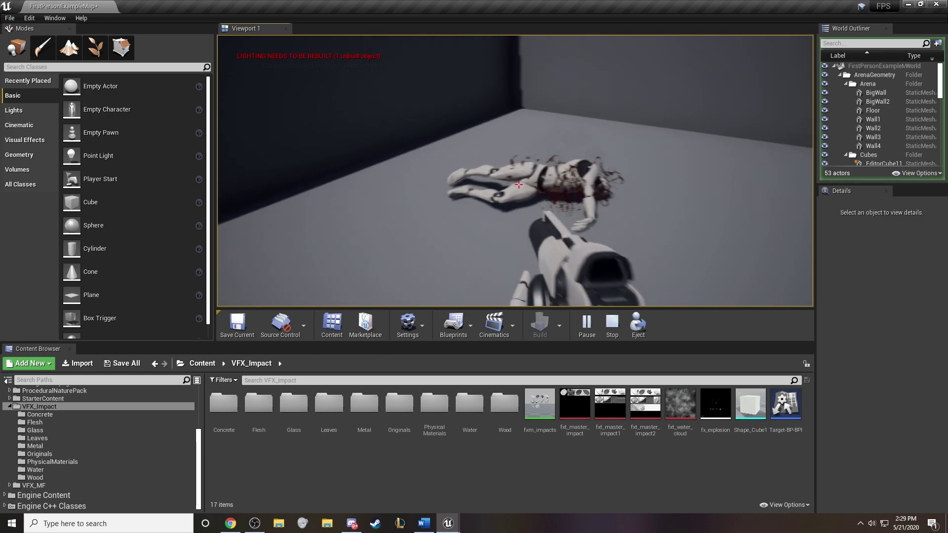
pyautogui.click(519, 184)
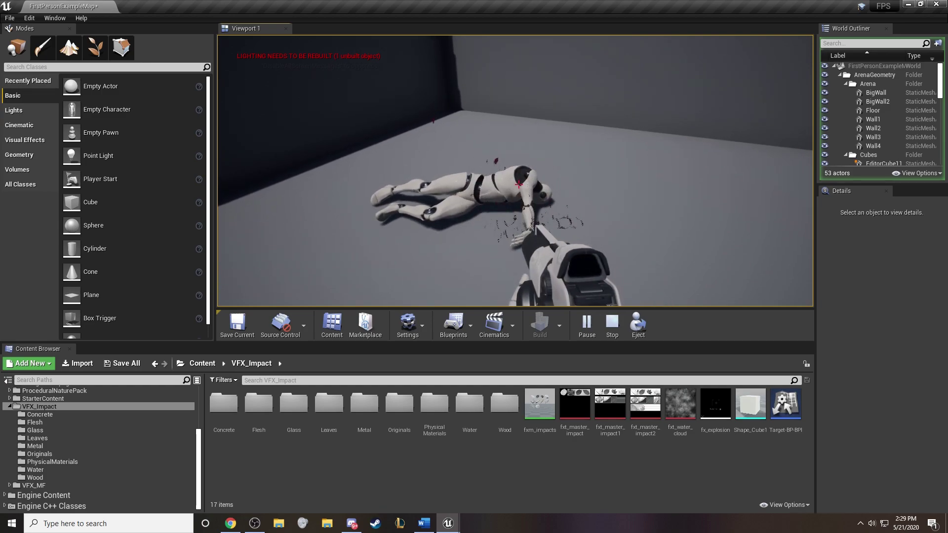
pyautogui.click(518, 184)
pyautogui.click(519, 184)
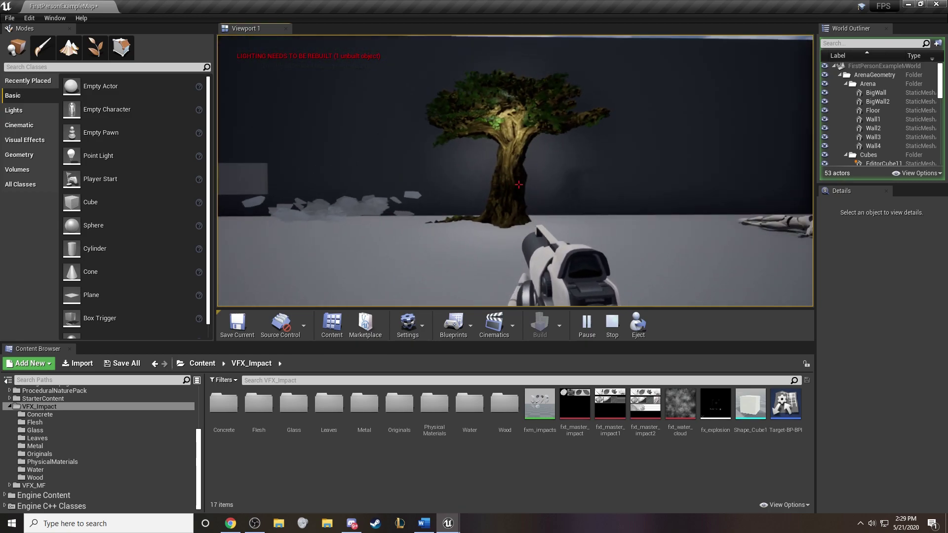
pyautogui.press('Escape')
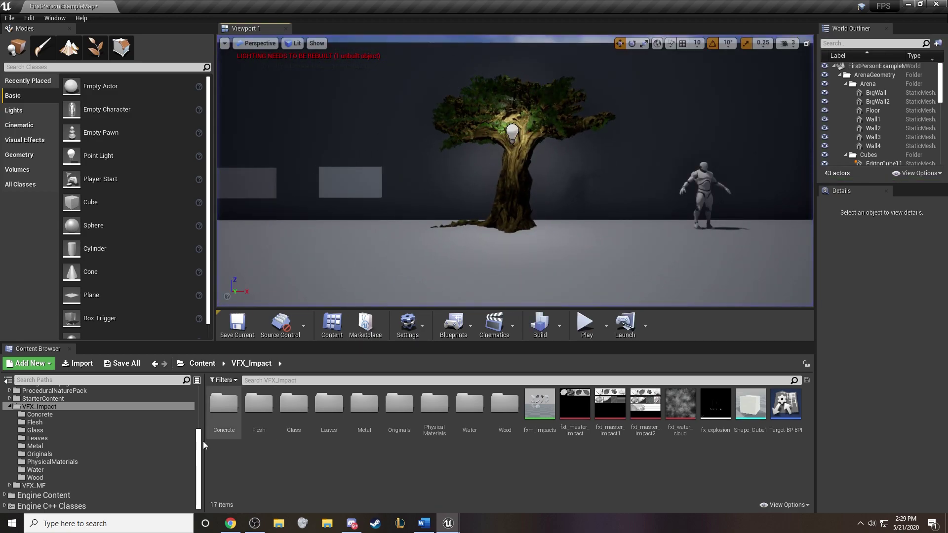
# Open the FirstPersonCharacter blueprint from the FirstPersonBP/Blueprints folder.
pyautogui.scroll(4, 48, 410)
pyautogui.click(48, 416)
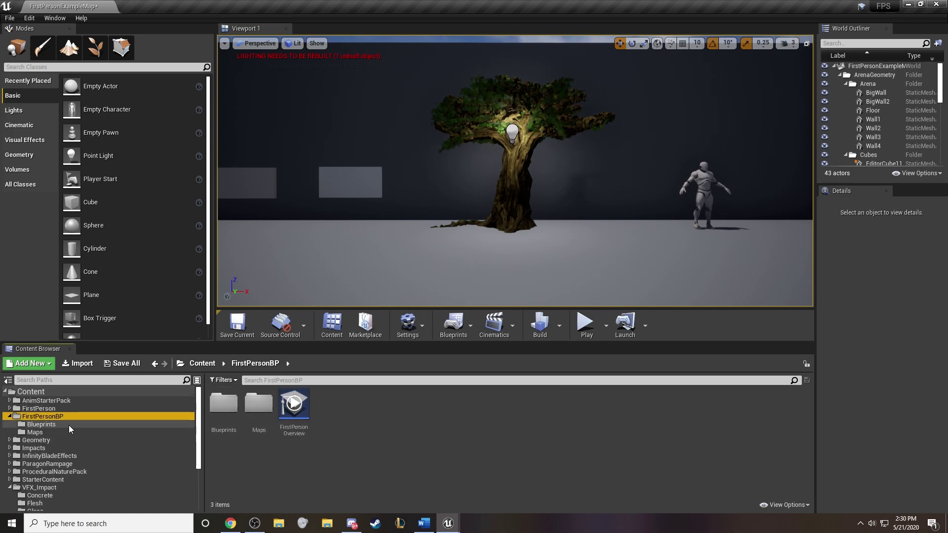
pyautogui.click(221, 404)
pyautogui.doubleClick(222, 404)
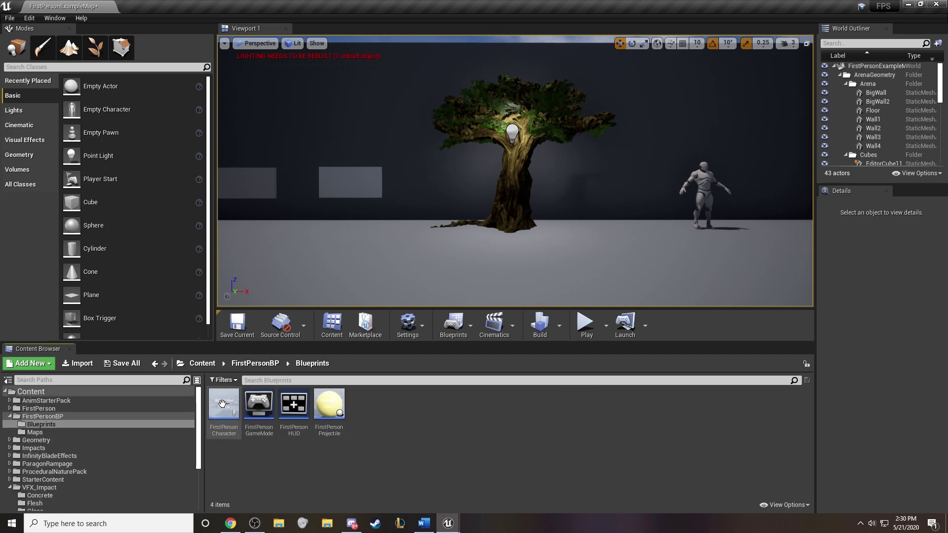
pyautogui.doubleClick(223, 402)
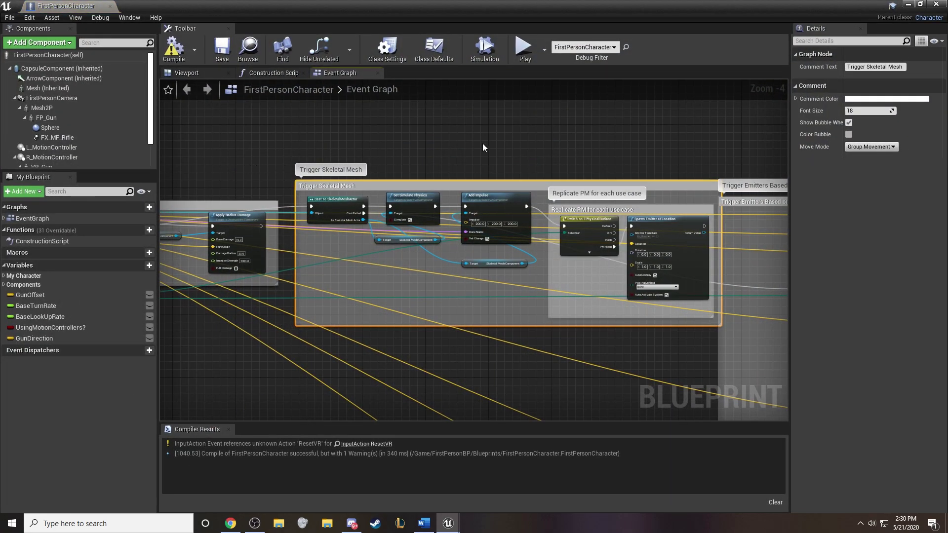
# Survey the event graph's comment groups for skeletal meshes, destructible components and emitters based on physical material.
pyautogui.moveTo(464, 143); pyautogui.dragTo(394, 186, button='right')
pyautogui.scroll(-3, 278, 264)
pyautogui.click(331, 211)
pyautogui.click(408, 190)
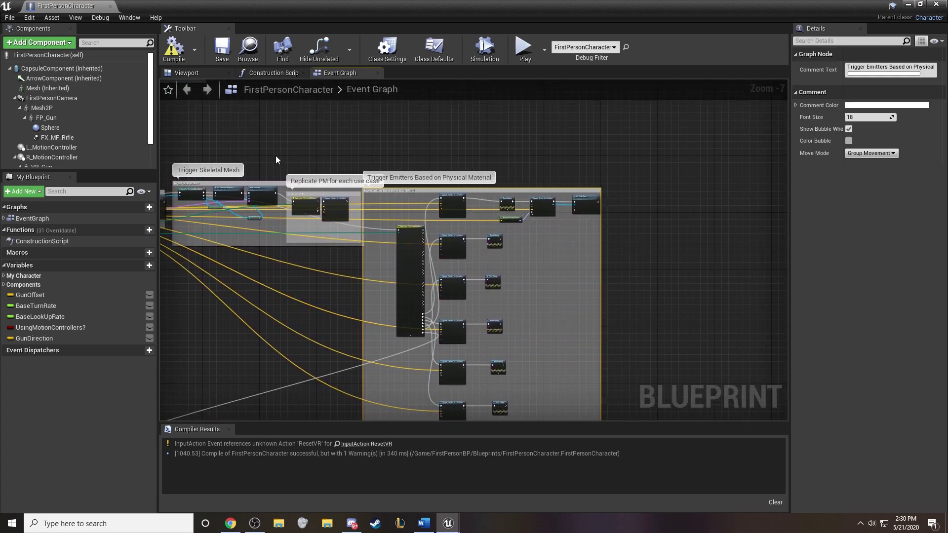
pyautogui.moveTo(277, 155); pyautogui.dragTo(542, 177, button='right')
pyautogui.scroll(2, 393, 189)
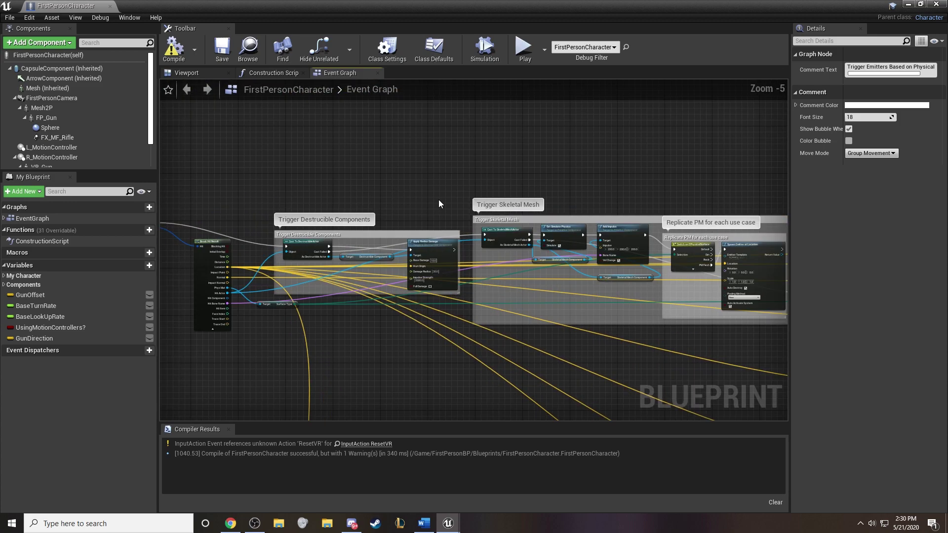
# Examine the Trigger Destructible Components group, from Cast To DestructibleActor through the destructible component reference to Apply Radius Damage.
pyautogui.scroll(3, 439, 201)
pyautogui.moveTo(468, 165); pyautogui.dragTo(571, 156, button='right')
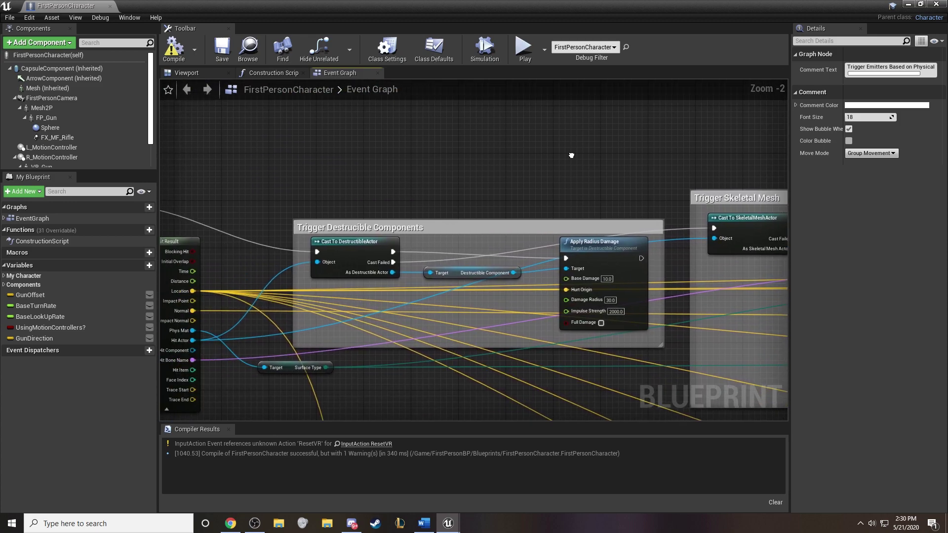
pyautogui.click(445, 230)
pyautogui.moveTo(443, 230); pyautogui.dragTo(434, 153, button='right')
pyautogui.moveTo(430, 208); pyautogui.dragTo(426, 210)
pyautogui.moveTo(577, 167); pyautogui.dragTo(423, 149, button='right')
pyautogui.click(477, 207)
pyautogui.moveTo(476, 206); pyautogui.dragTo(481, 200)
pyautogui.moveTo(588, 111); pyautogui.dragTo(614, 115, button='right')
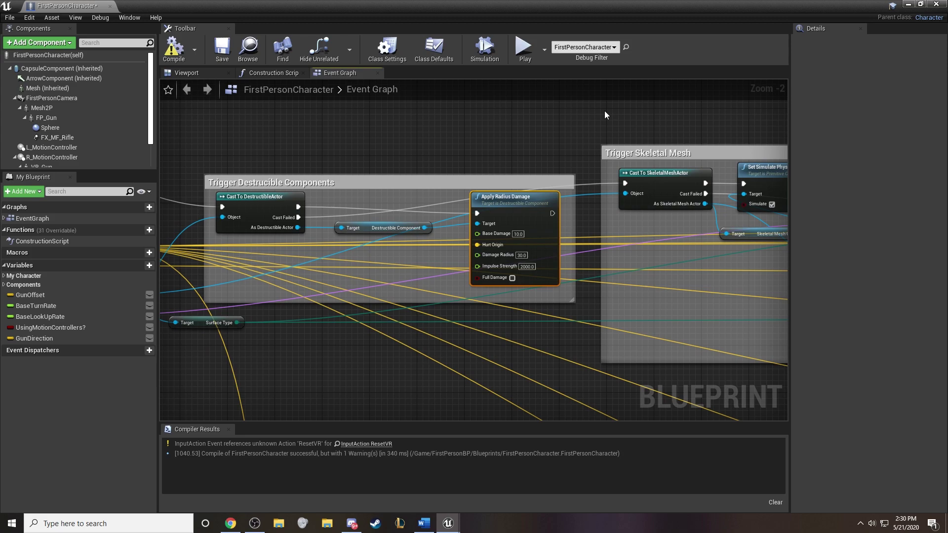
# Examine the Trigger Skeletal Mesh group's Cast To SkeletalMeshActor, Set Simulate Physics and Add Impulse nodes.
pyautogui.moveTo(605, 113); pyautogui.dragTo(213, 157, button='right')
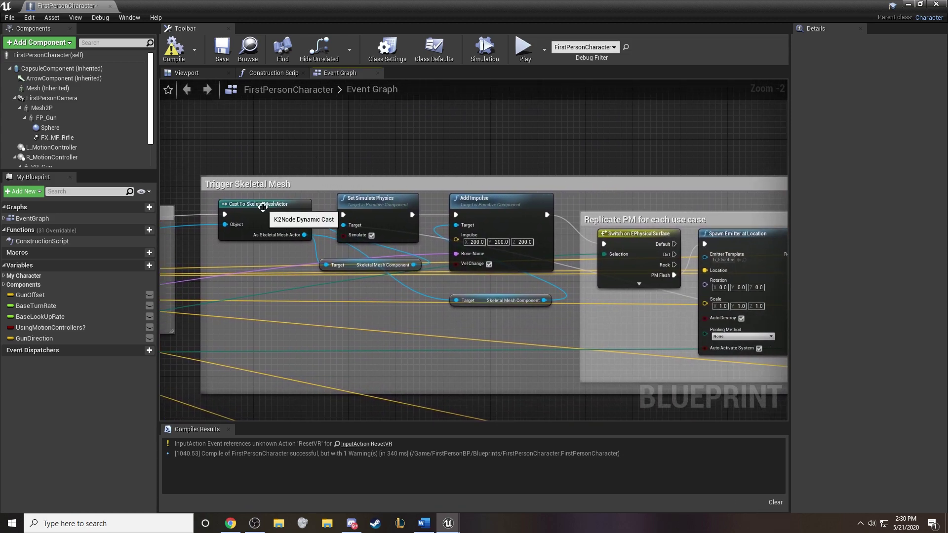
pyautogui.moveTo(262, 207)
pyautogui.mouseDown()
pyautogui.moveTo(265, 216)
pyautogui.moveTo(263, 207)
pyautogui.mouseUp()
pyautogui.moveTo(439, 145); pyautogui.dragTo(396, 133, button='right')
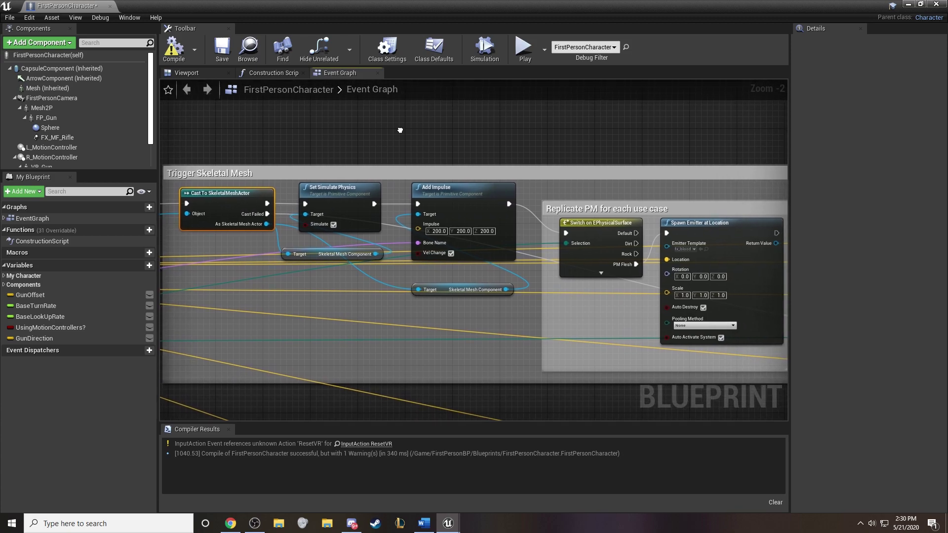
pyautogui.click(336, 196)
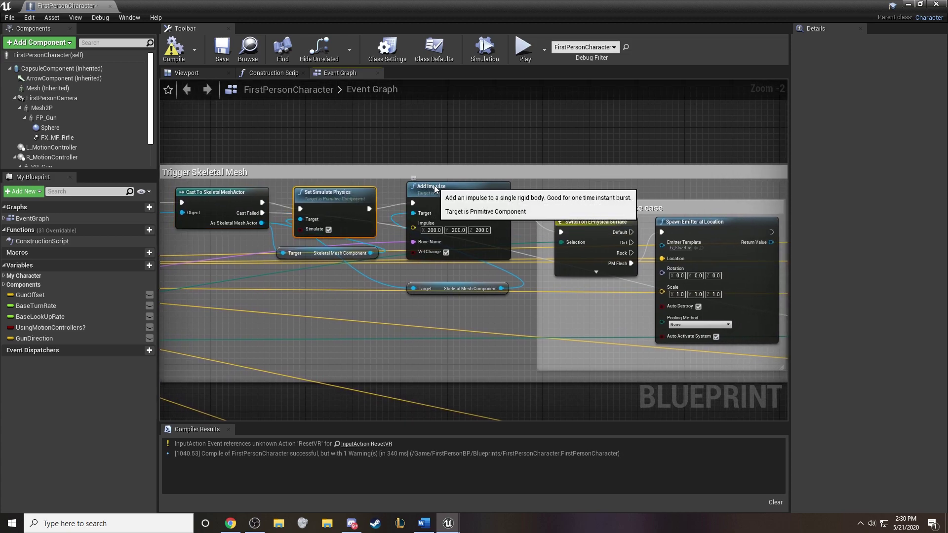
pyautogui.moveTo(420, 186); pyautogui.dragTo(414, 186)
pyautogui.moveTo(556, 139); pyautogui.dragTo(533, 112, button='right')
pyautogui.scroll(-2, 637, 168)
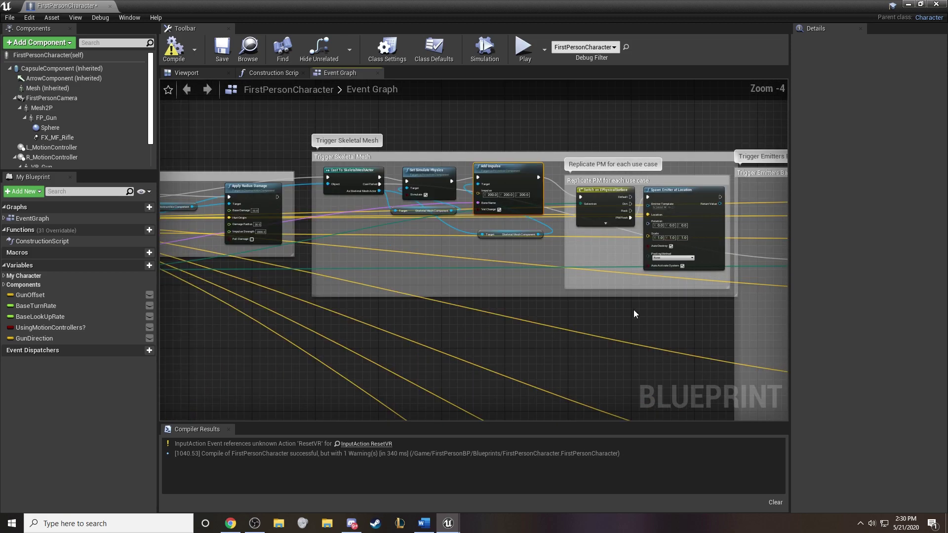
# Compare the physical-material emitter group with the Replicate PM group's Switch on EPhysicalSurface and Spawn Emitter at Location nodes.
pyautogui.moveTo(644, 359); pyautogui.dragTo(160, 301, button='right')
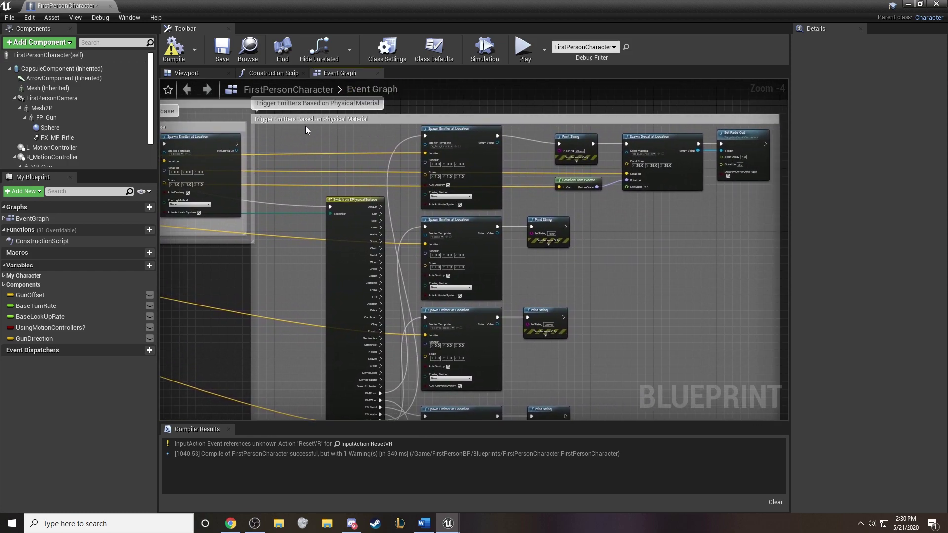
pyautogui.moveTo(276, 283); pyautogui.dragTo(520, 346, button='right')
pyautogui.scroll(3, 504, 303)
pyautogui.moveTo(503, 302); pyautogui.dragTo(477, 389, button='right')
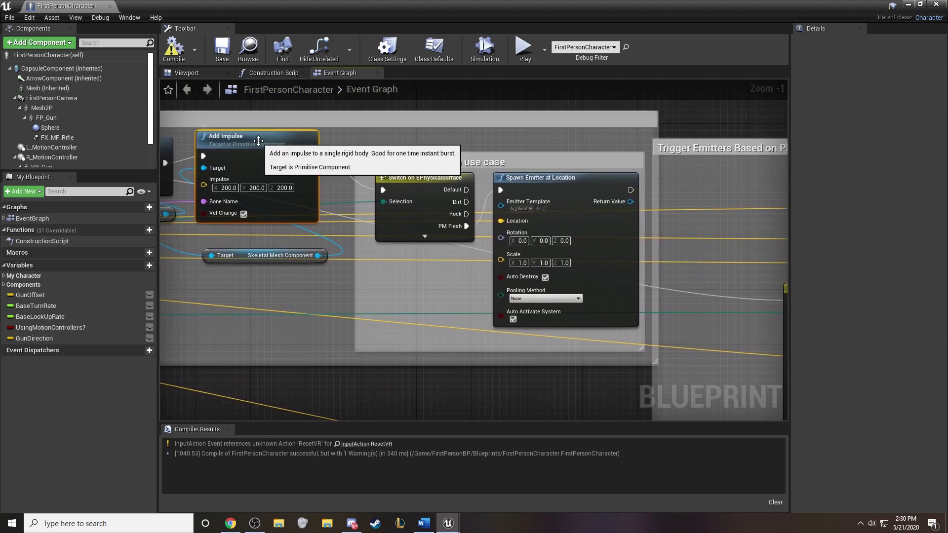
pyautogui.moveTo(285, 113); pyautogui.dragTo(387, 113, button='right')
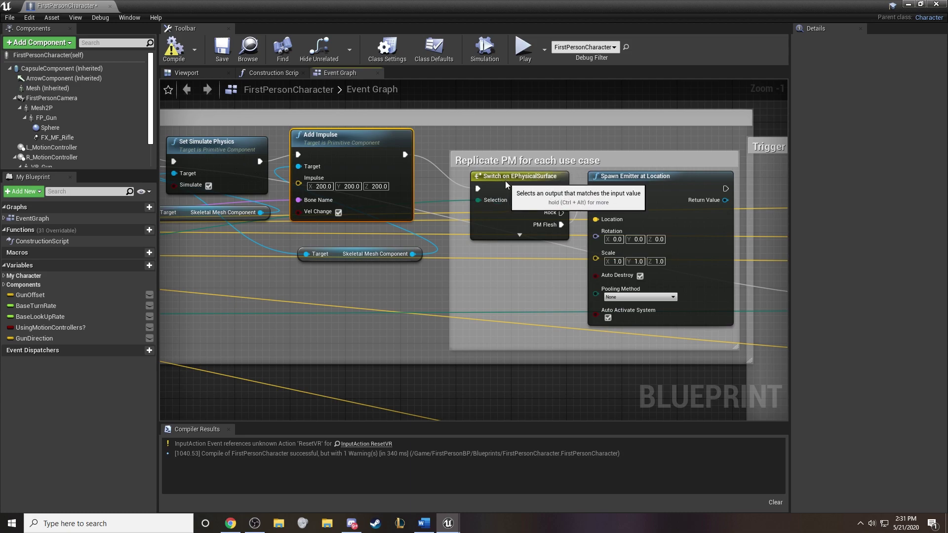
pyautogui.moveTo(505, 185); pyautogui.dragTo(498, 191)
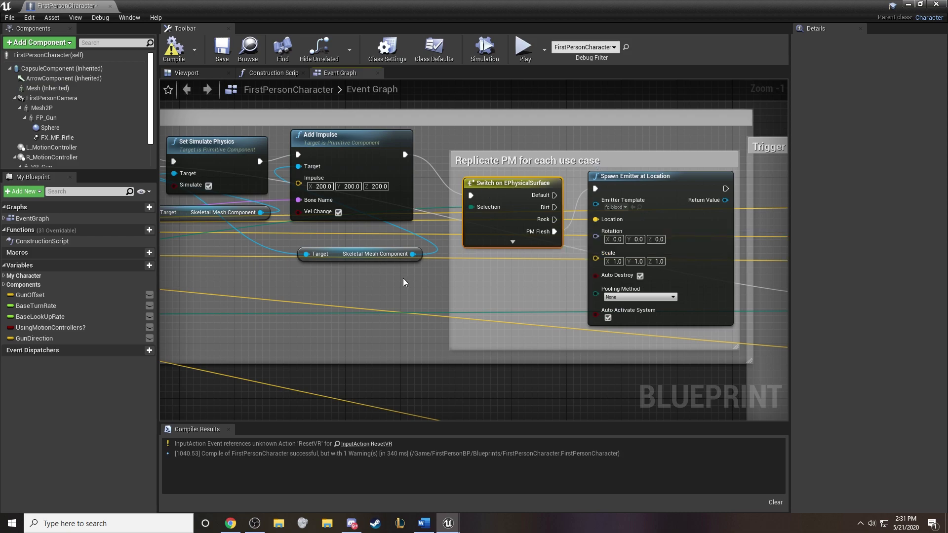
pyautogui.moveTo(374, 214); pyautogui.dragTo(479, 236, button='right')
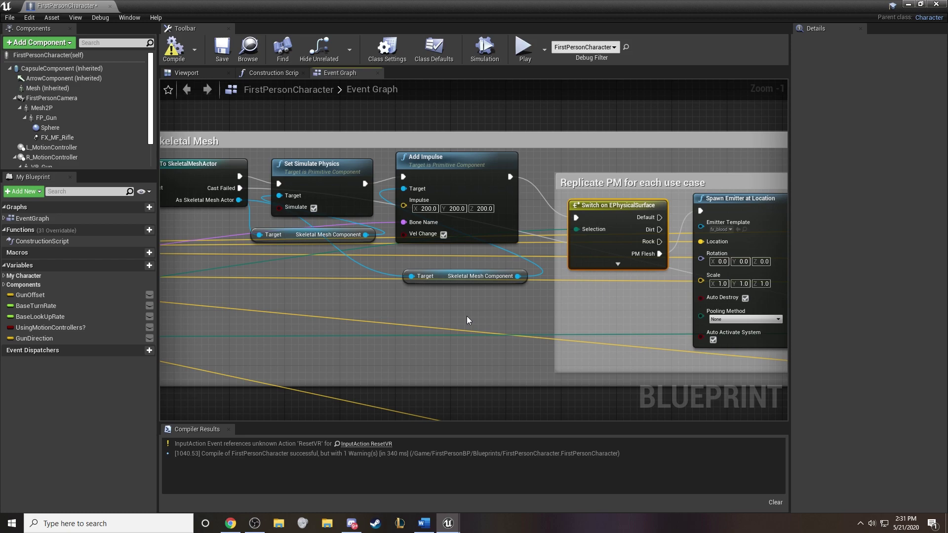
# Review how the destructible components group connects to Break Hit Result and on to the skeletal mesh cast.
pyautogui.moveTo(275, 311); pyautogui.dragTo(789, 281, button='right')
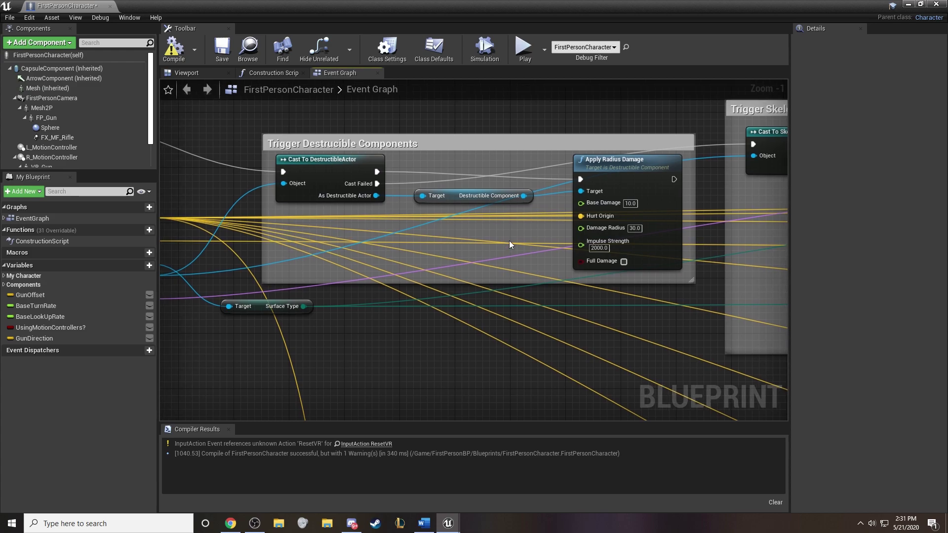
pyautogui.moveTo(696, 284); pyautogui.dragTo(519, 285, button='right')
pyautogui.moveTo(524, 193); pyautogui.dragTo(497, 187, button='right')
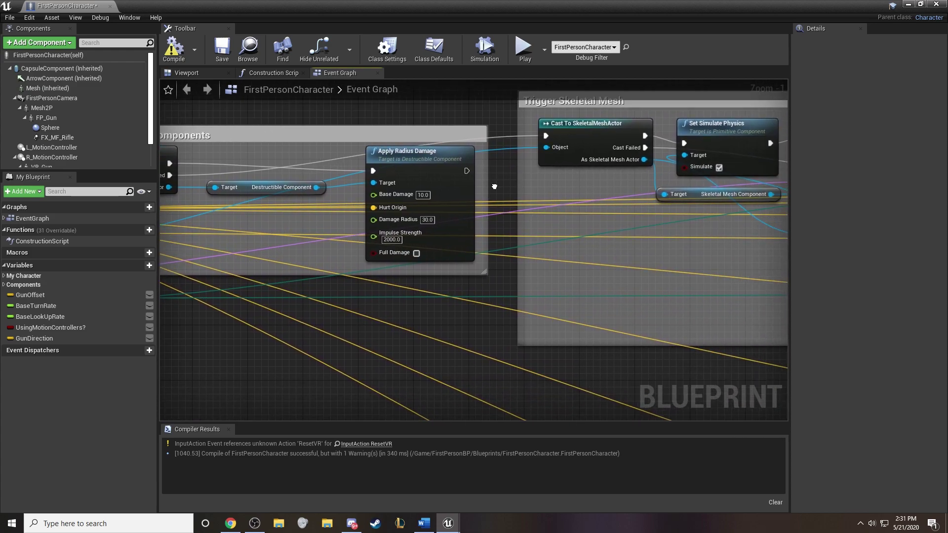
pyautogui.scroll(-2, 497, 188)
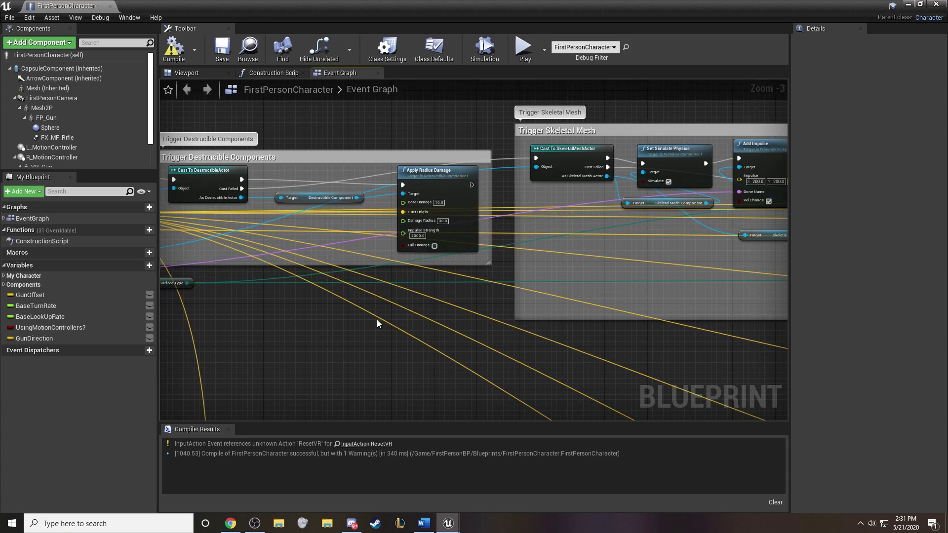
pyautogui.moveTo(377, 321); pyautogui.dragTo(545, 311, button='right')
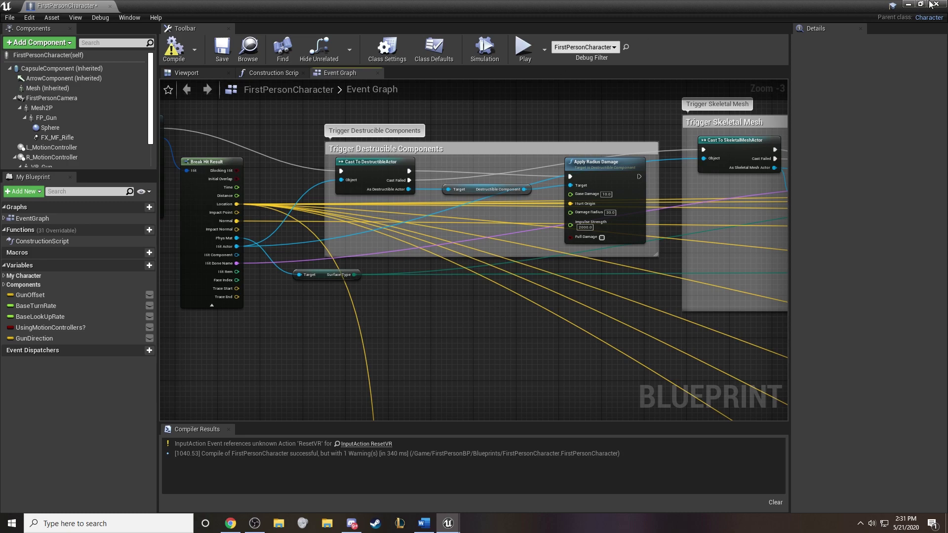
# Minimize the character blueprint window, play the level in the editor viewport, and shoot the yellow flesh cube to test its impact effect.
pyautogui.click(912, 4)
pyautogui.click(587, 323)
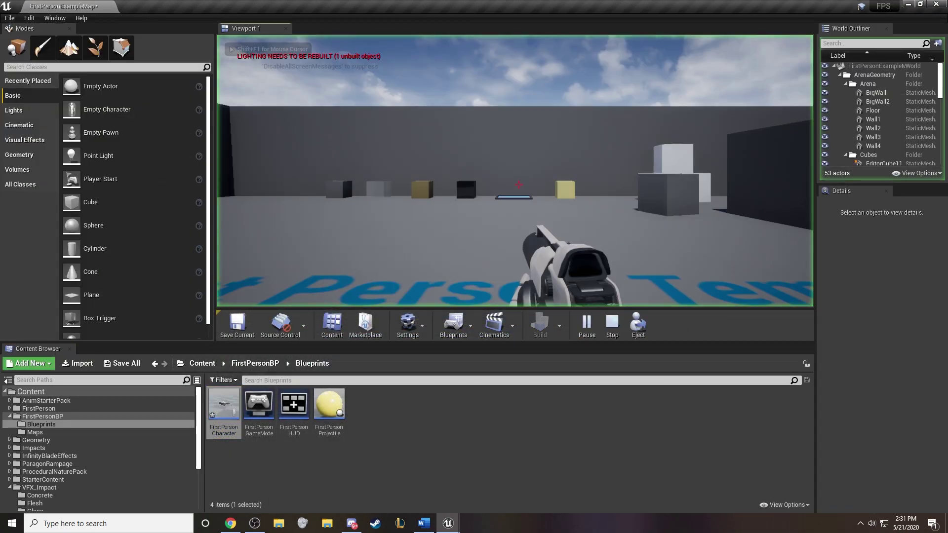
pyautogui.press('w')
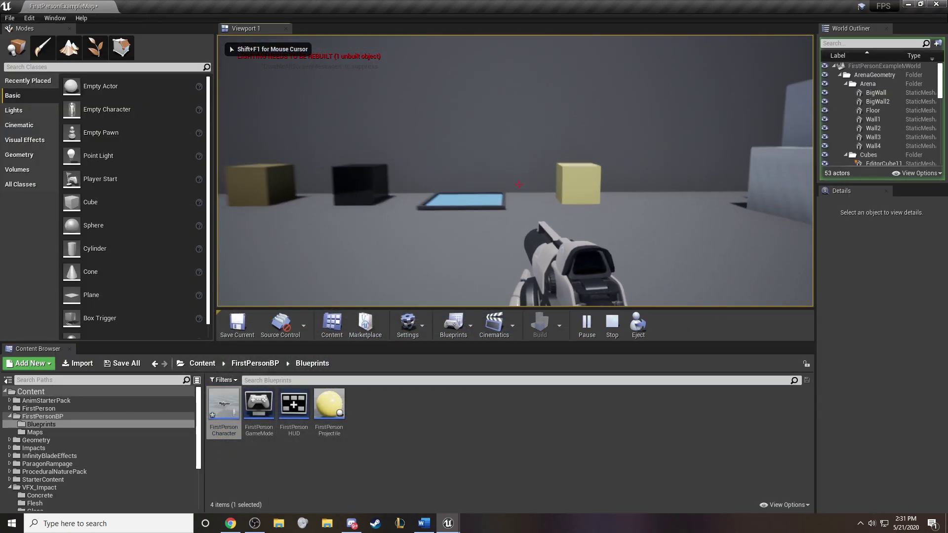
pyautogui.click(518, 185)
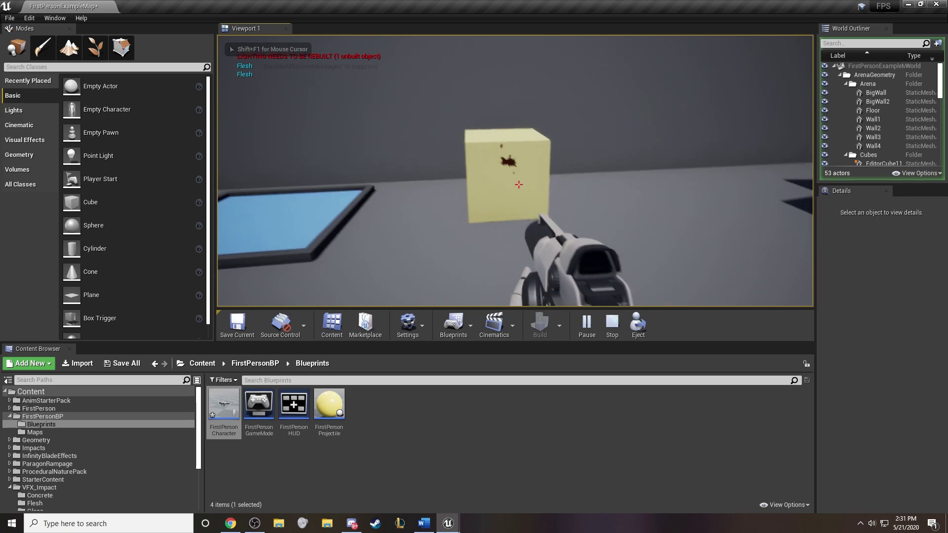
# Fire at the blue water pool and the black metal cube to test their impact effects.
pyautogui.click(518, 185)
pyautogui.click(519, 185)
pyautogui.click(518, 184)
pyautogui.click(519, 185)
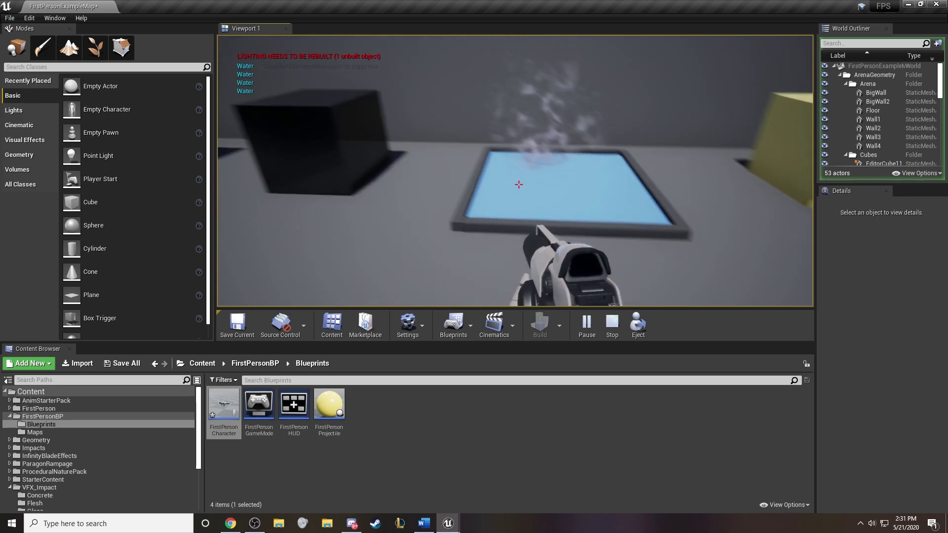
pyautogui.click(518, 184)
pyautogui.click(519, 185)
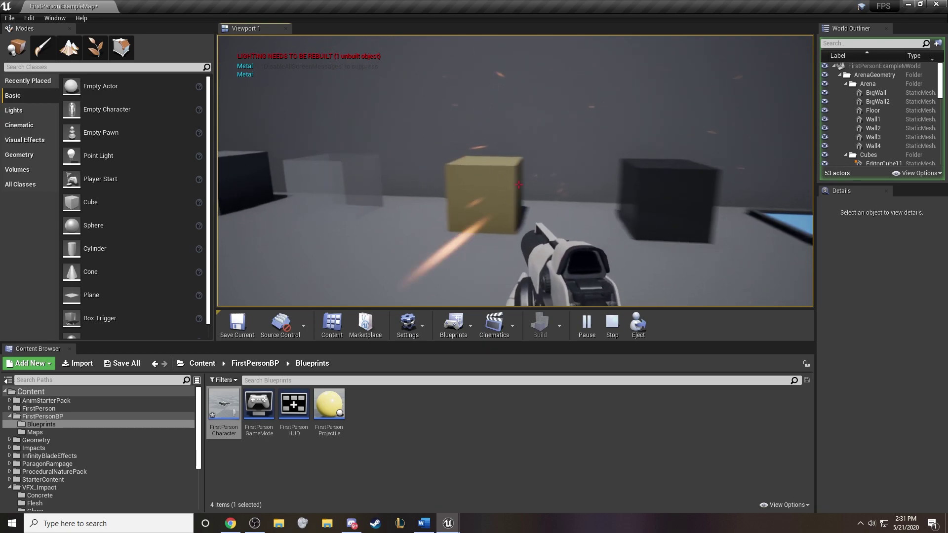
# Shoot the wood, glass and concrete cubes to test the impact effect of each surface.
pyautogui.click(518, 185)
pyautogui.click(518, 185)
pyautogui.click(519, 185)
pyautogui.click(519, 185)
pyautogui.click(518, 185)
pyautogui.click(518, 185)
pyautogui.click(518, 185)
pyautogui.click(518, 185)
pyautogui.click(518, 185)
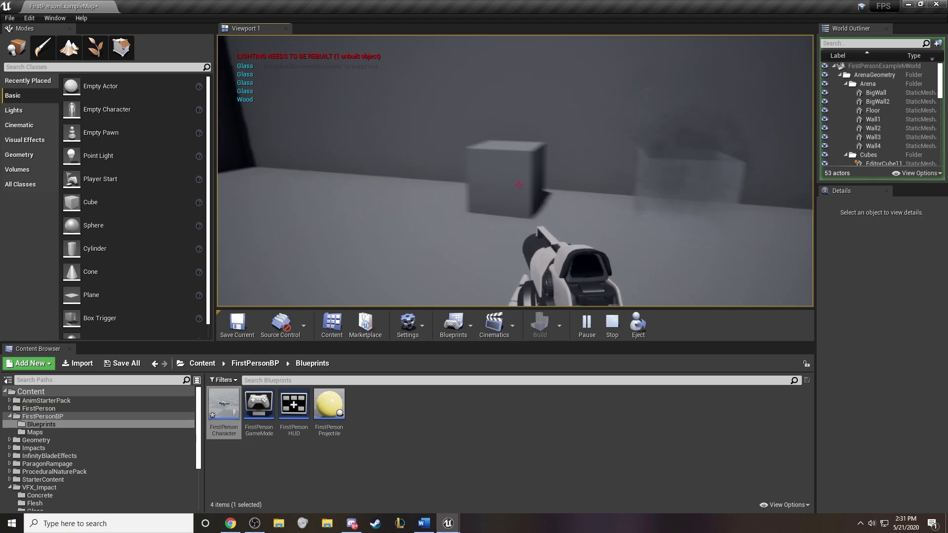
pyautogui.click(519, 184)
pyautogui.click(518, 185)
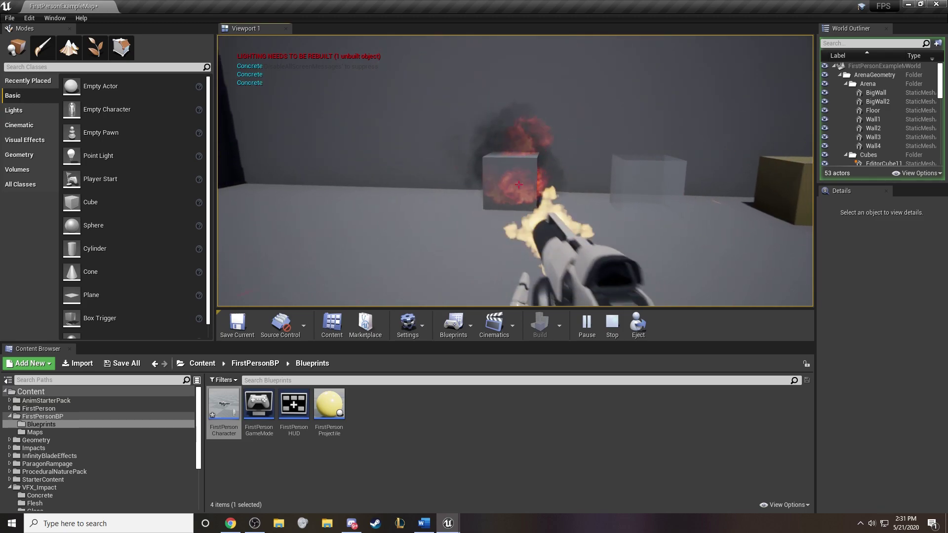